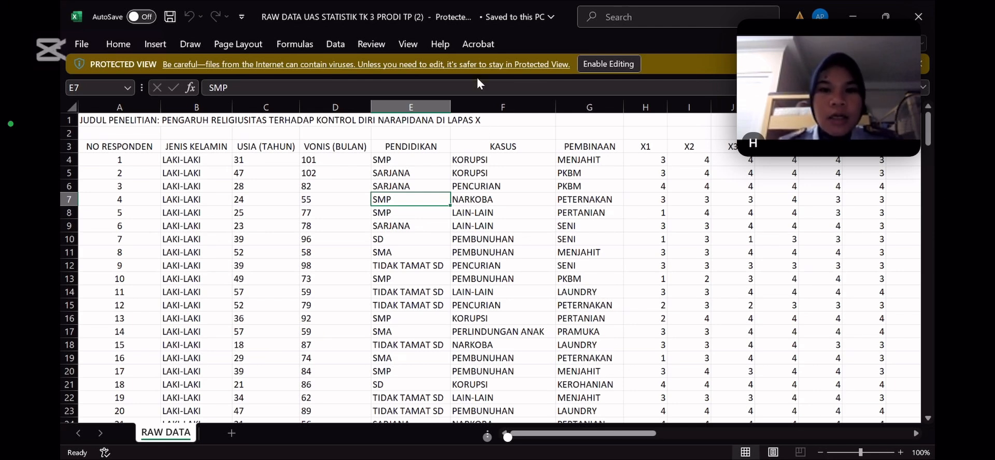
Switch to the Frequency Table document in Word and look over its statistics tables from the residuals back to the VONIS frequencies
key("alt+Tab")
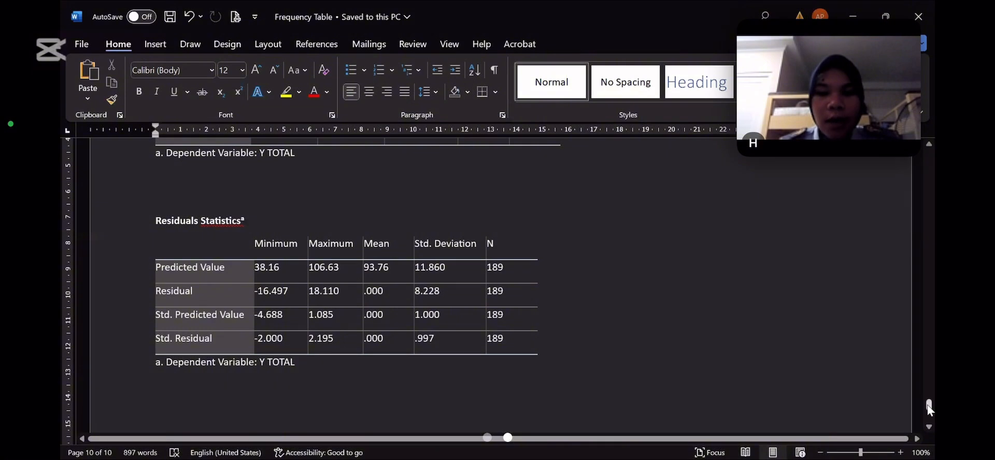
left_click_drag(928, 409, 931, 171)
scroll(642, 430, "down", 2)
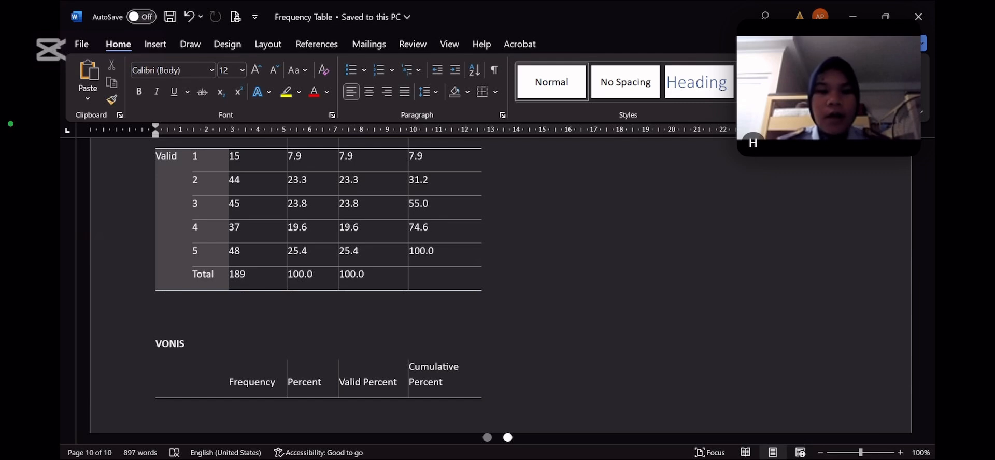
Switch to the raw data workbook in Excel and look through the respondent rows on the RAW DATA sheet
key("alt+Tab")
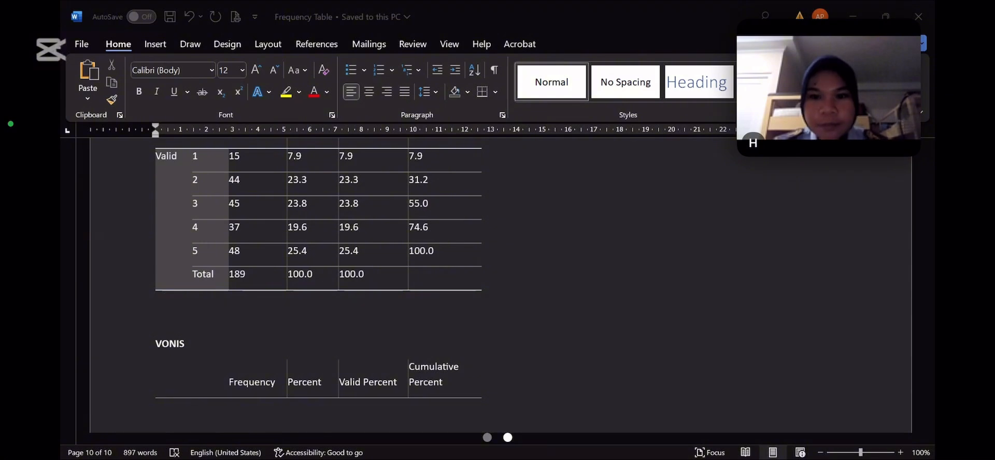
key("alt+Tab")
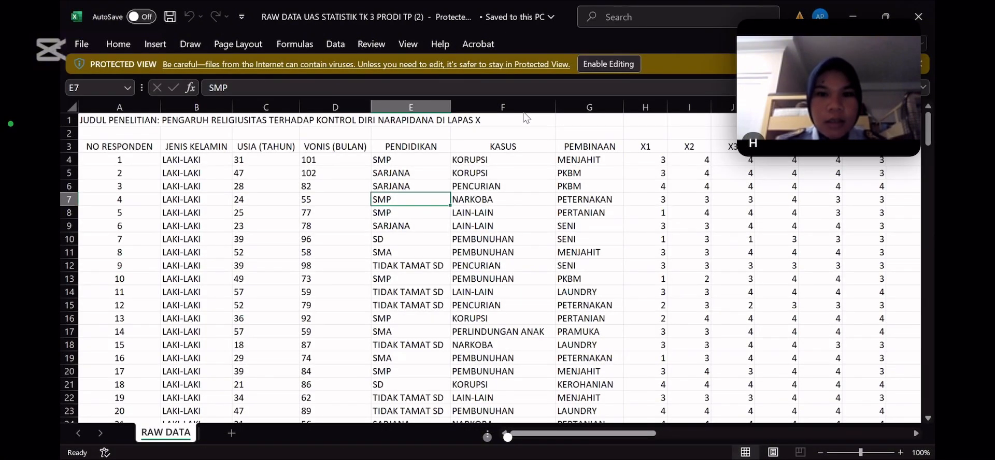
key("alt+Tab")
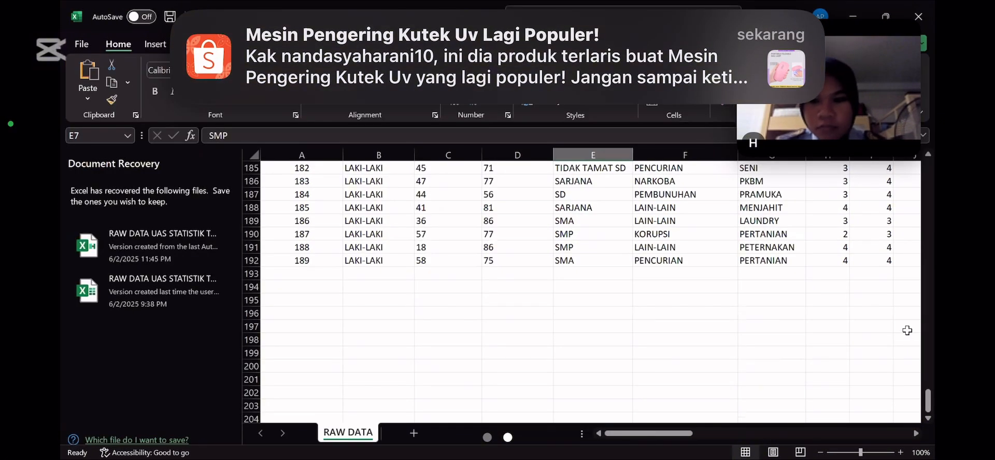
mouse_move(687, 433)
left_mouse_down()
mouse_move(904, 433)
mouse_move(687, 433)
left_mouse_up()
left_click_drag(927, 401, 934, 249)
scroll(934, 249, "up", 20)
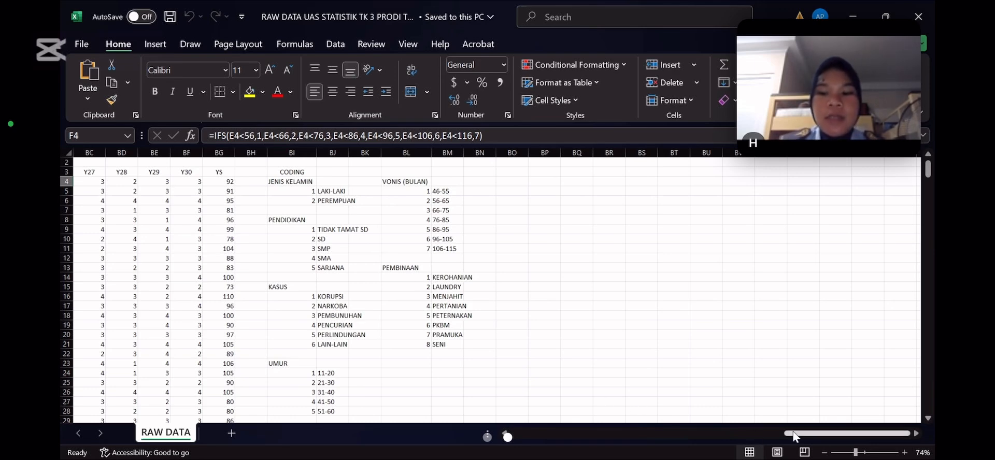
Replace the LAKI-LAKI entries in the JENIS KELAMIN column with code 1 for respondents 1 to 7 (B4:B10)
left_click_drag(793, 436, 438, 437)
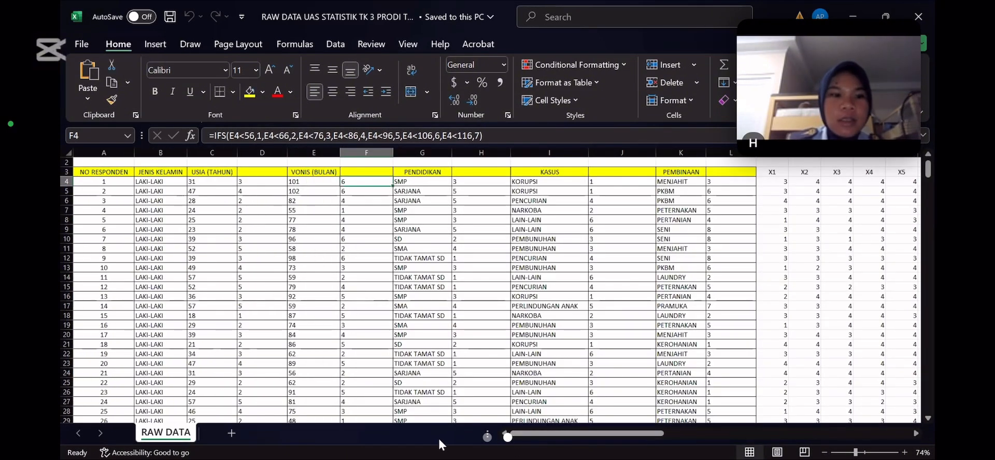
left_click(160, 182)
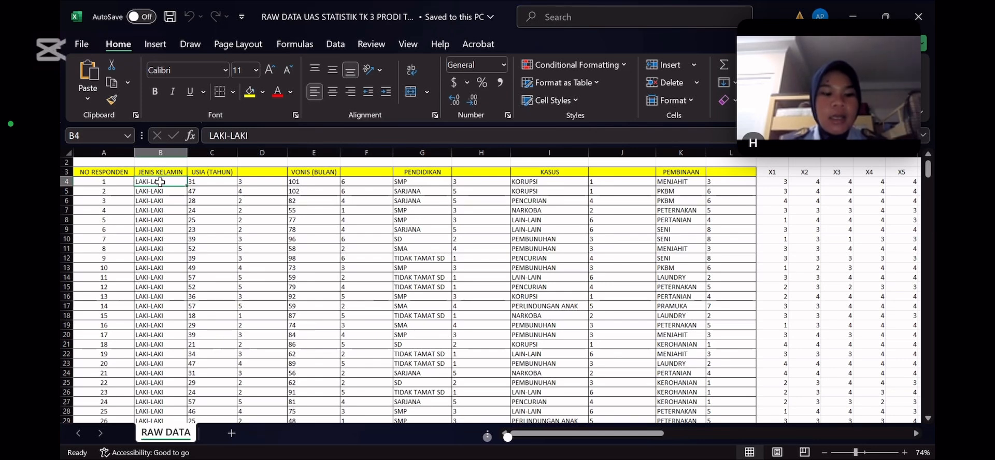
type("1")
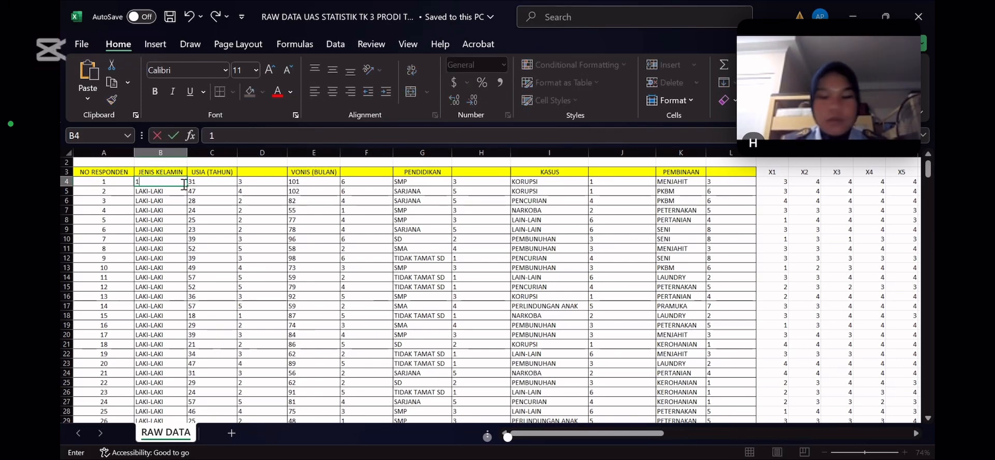
key("Return")
type("1")
key("Return")
type("1")
key("Return")
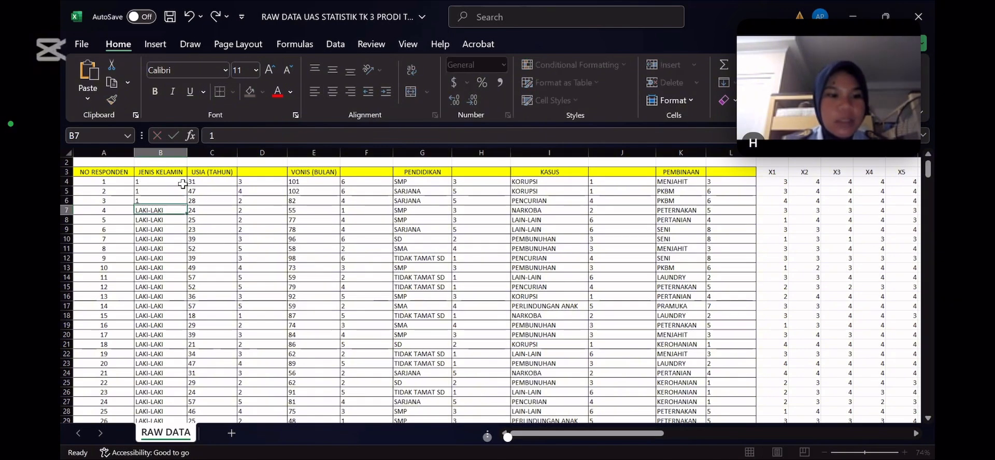
type("1")
key("Return")
type("1")
key("Return")
type("1")
key("Return")
type("1")
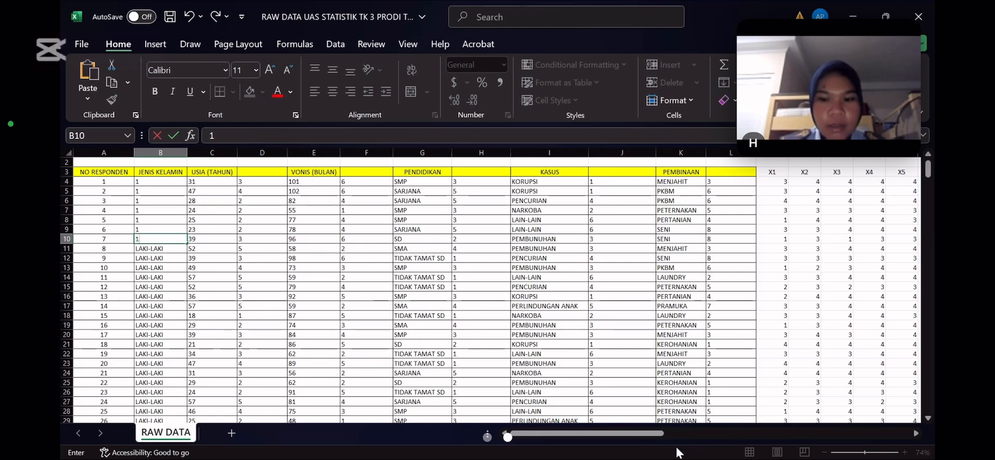
mouse_move(651, 436)
left_mouse_down()
mouse_move(911, 420)
mouse_move(634, 434)
left_mouse_up()
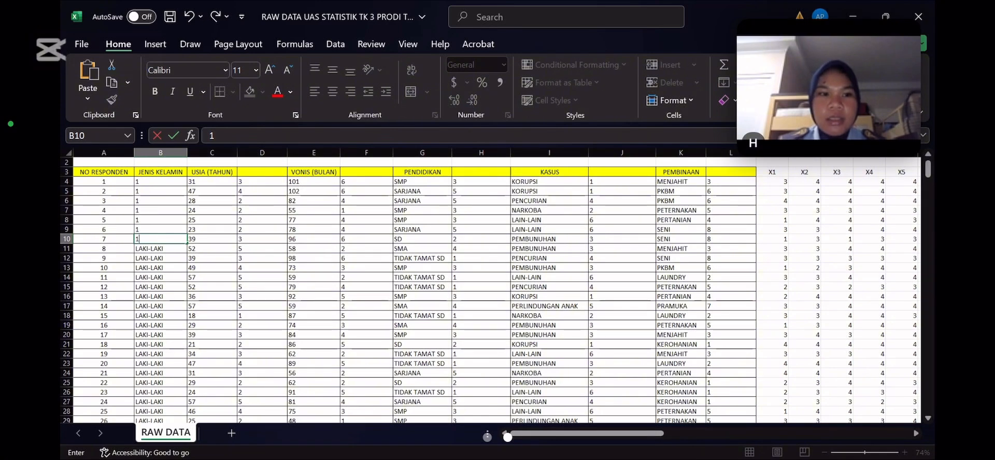
Switch to the SPSS Data Editor and examine the variable definitions, including the decimals, label and measure options of JK
key("alt+Tab")
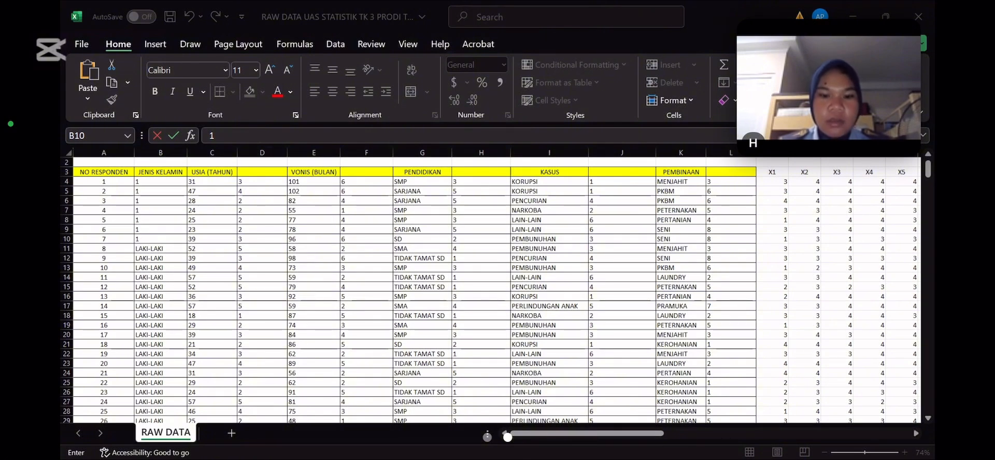
key("alt+Tab")
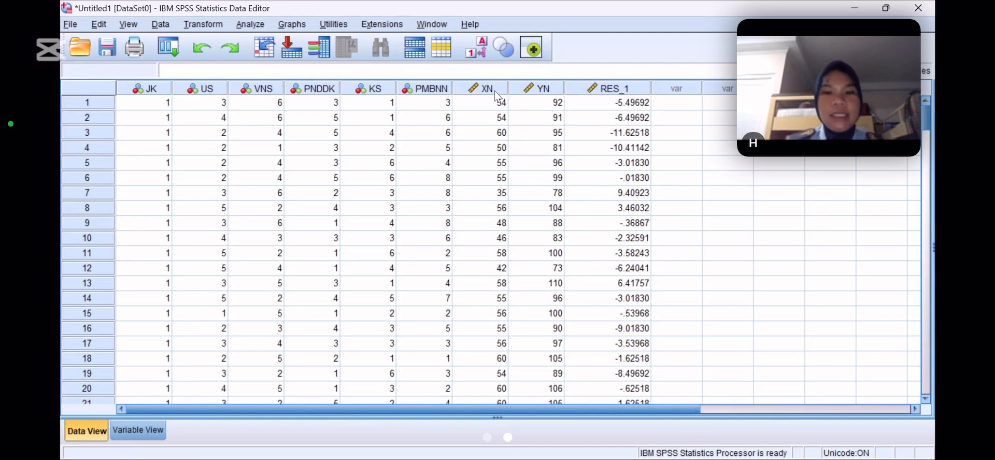
left_click(132, 431)
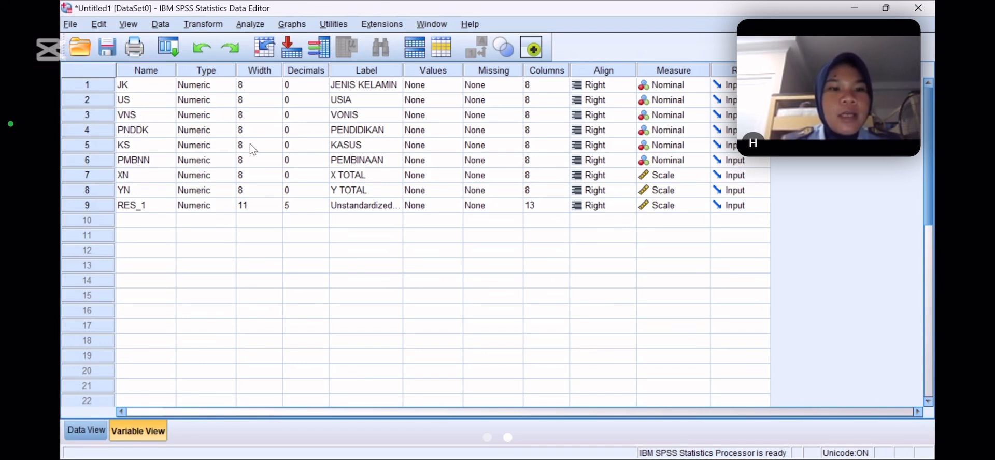
left_click(299, 87)
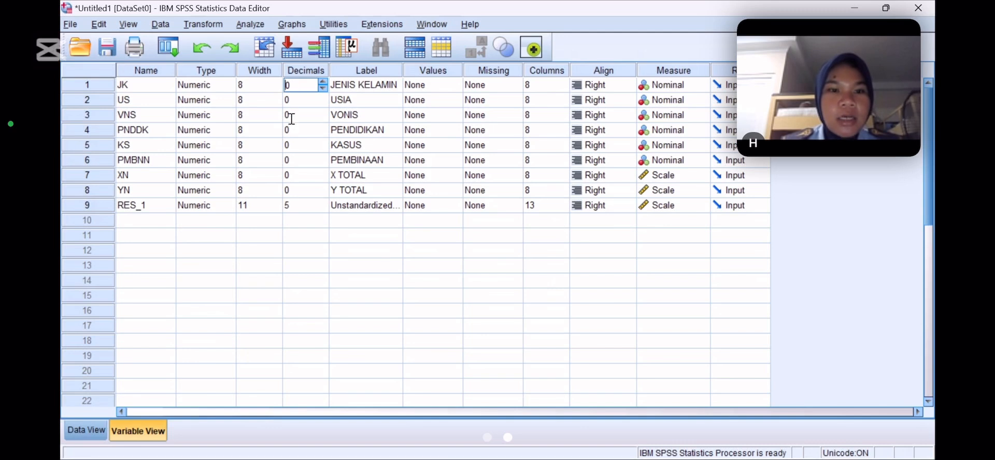
left_click(362, 91)
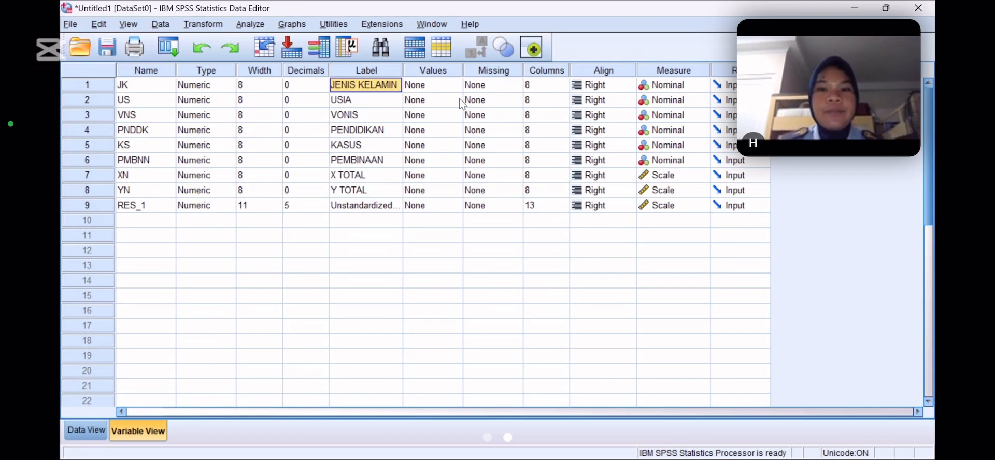
left_click(668, 88)
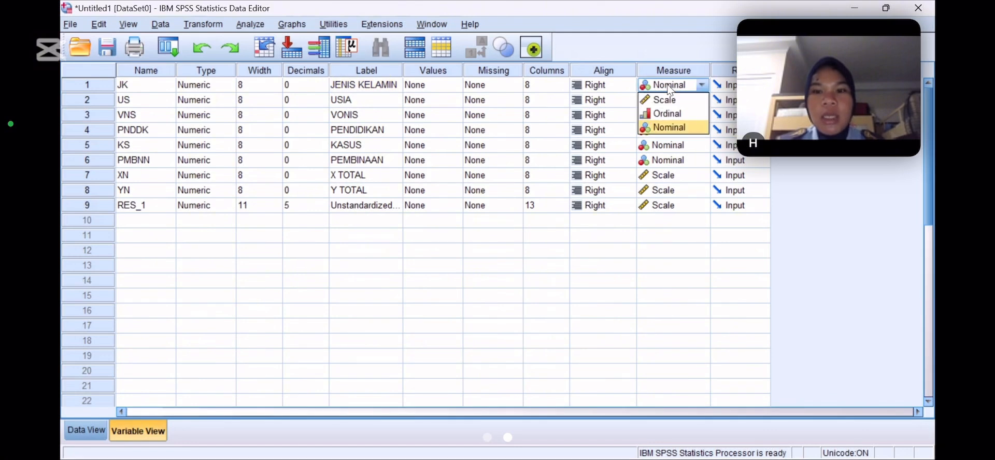
left_click(669, 88)
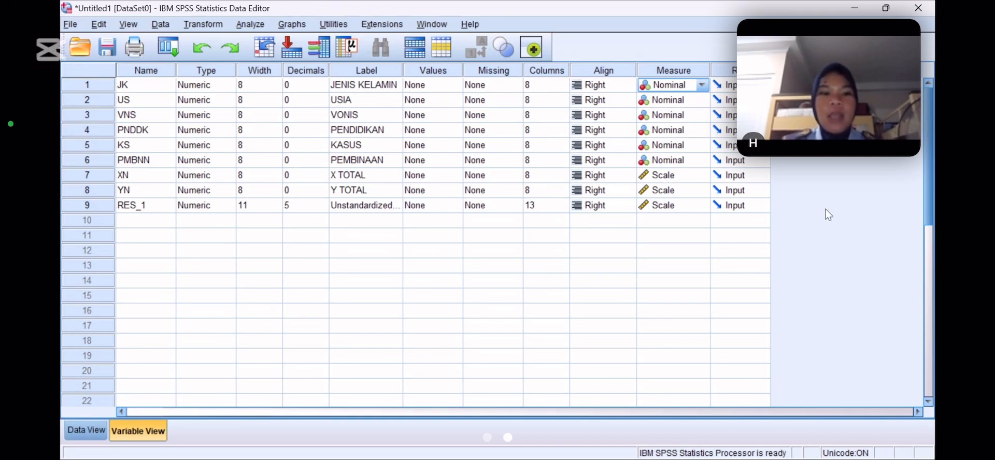
Display the coded case data in SPSS and view the options for creating a new file
left_click(108, 430)
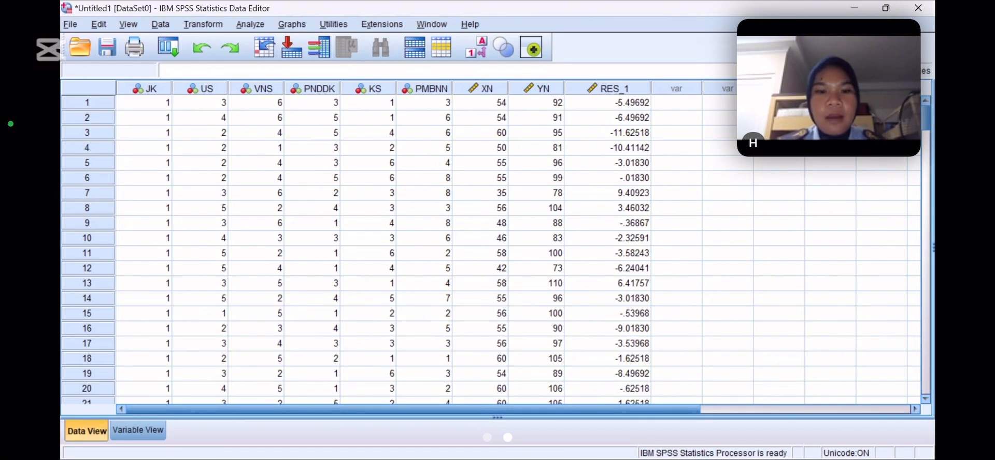
left_click(166, 241)
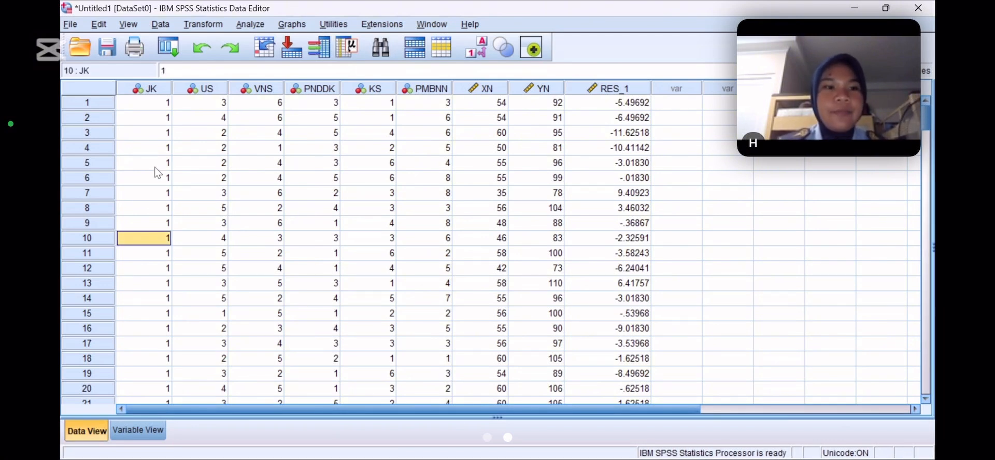
left_click(71, 24)
mouse_move(104, 37)
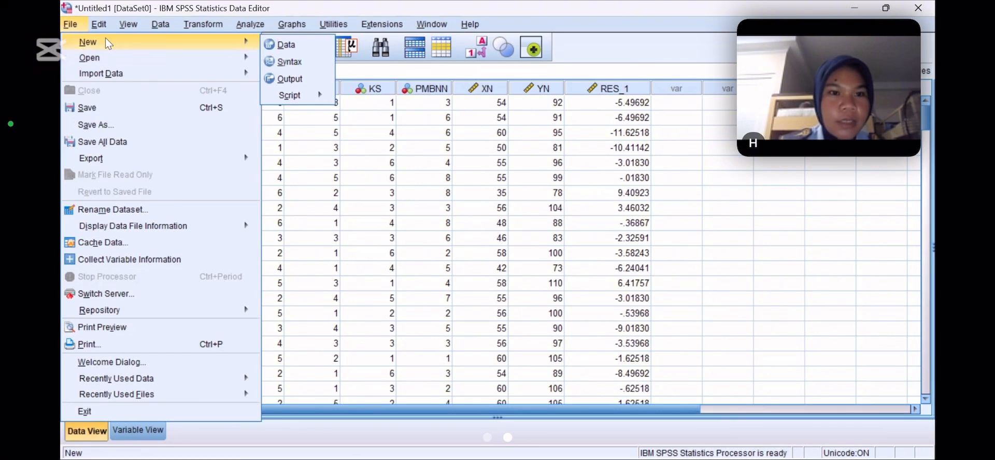
left_click(105, 38)
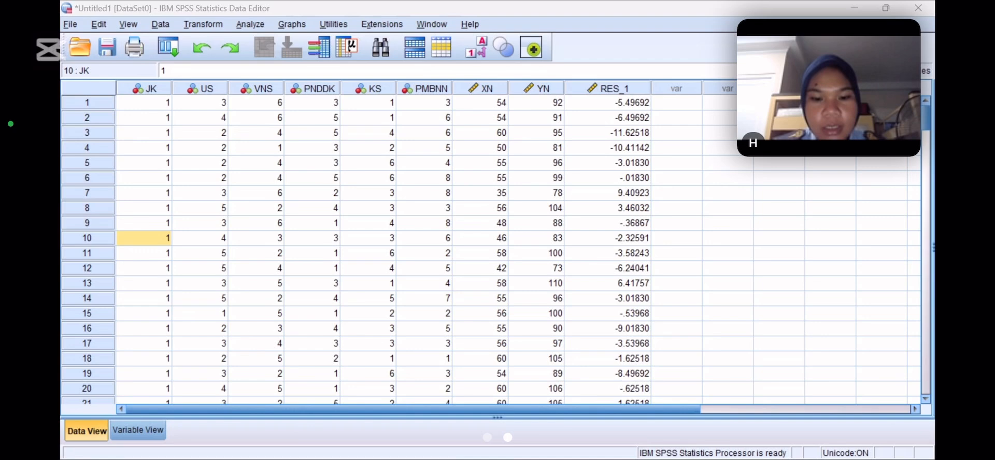
Switch back to the raw data workbook in Excel and replace the LAKI-LAKI entries under JENIS KELAMIN with code 1 for respondents 8 to 189 (B11:B192)
left_click(484, 441)
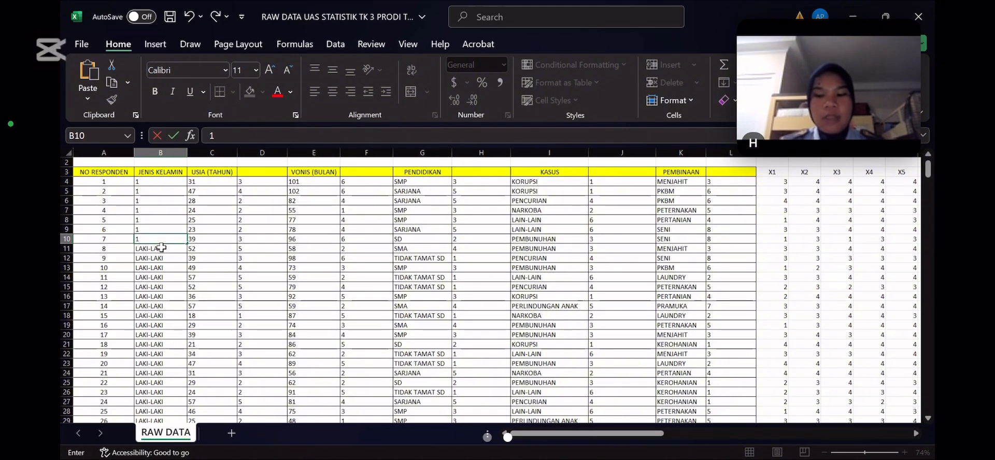
key("Return")
type("1")
key("Return")
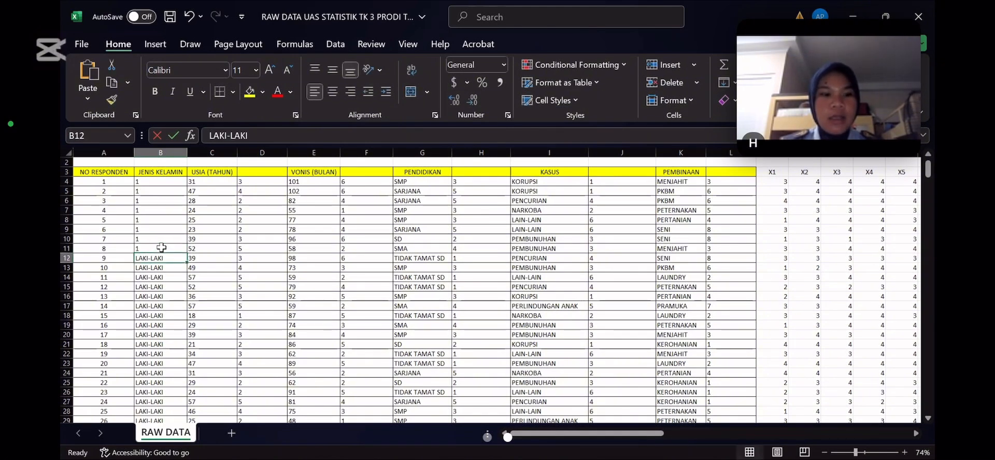
type("1")
key("Return")
type("1")
key("Return")
key("1")
key("Return")
key("1")
key("Return")
key("1")
key("Return")
key("1")
key("Return")
key("1")
key("Return")
key("1")
key("Return")
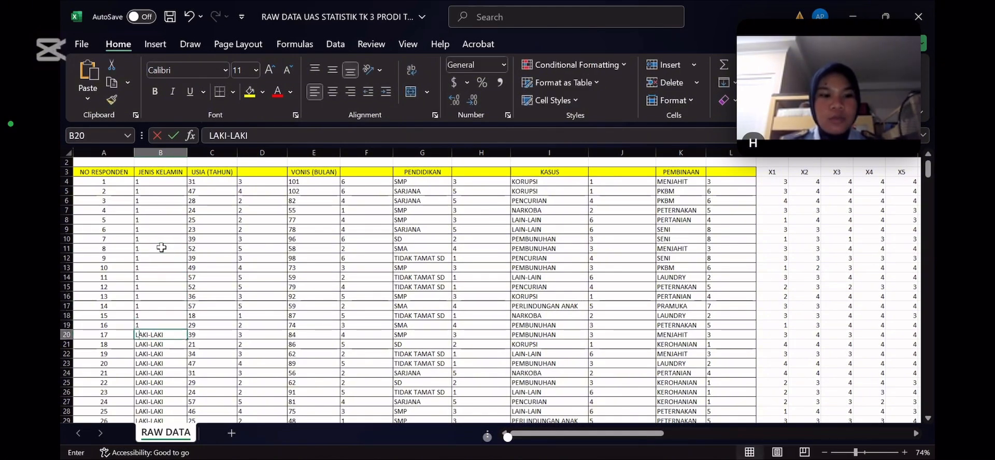
key("1")
key("Return")
key("1")
key("Return")
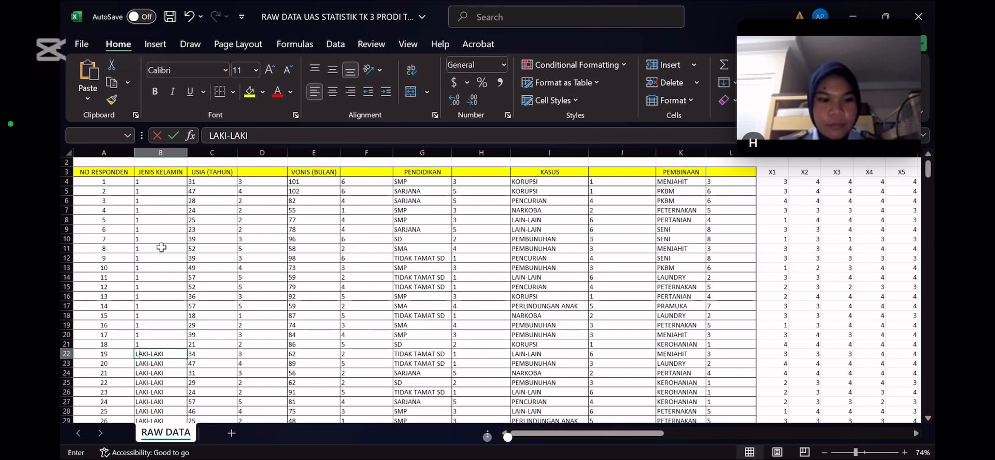
key("1")
key("Return")
key("1")
key("Return")
key("1")
key("Return")
key("1")
key("Return")
key("1")
key("Return")
key("1")
key("Return")
key("1")
key("Return")
key("1")
key("Return")
key("1")
key("Return")
key("Return")
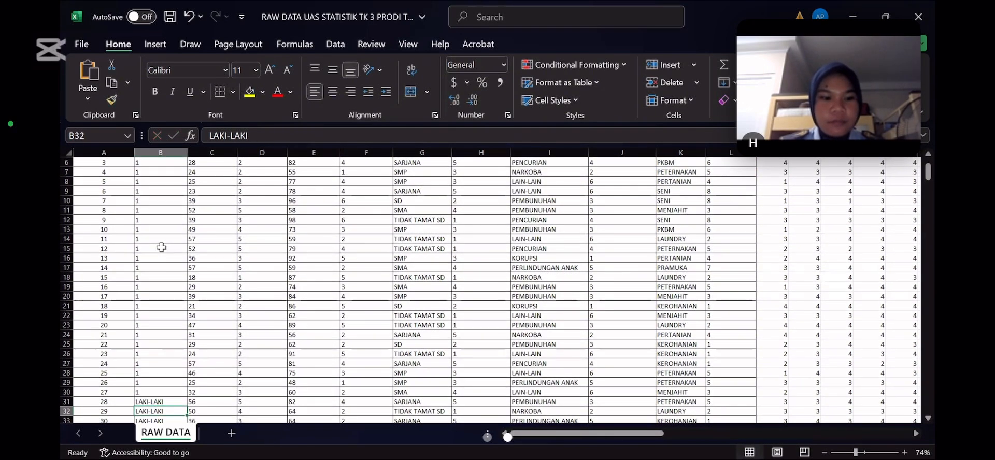
key("1")
key("Return")
key("1")
key("Return")
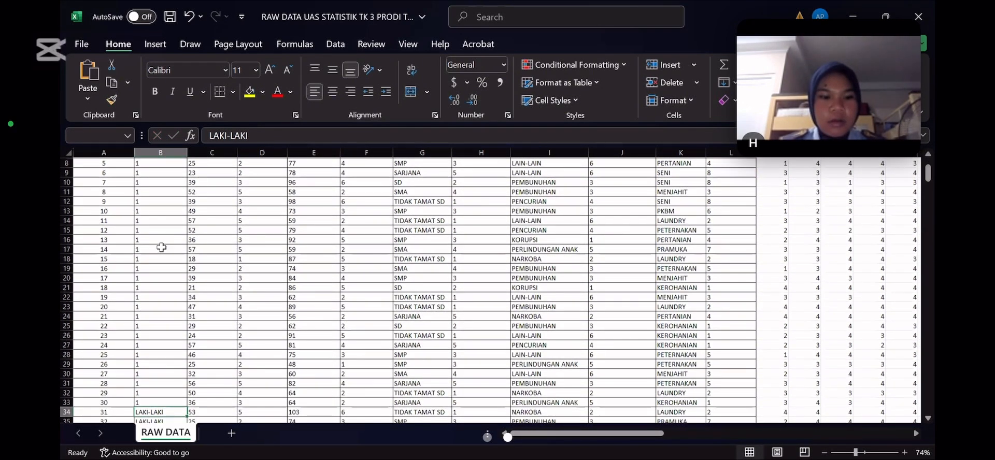
key("1")
key("Return")
key("1")
key("Return")
key("1")
key("Return")
key("1")
key("Return")
key("1")
key("Return")
key("1")
key("Return")
key("1")
key("Return")
key("1")
key("Return")
key("1")
key("Return")
key("1")
key("Return")
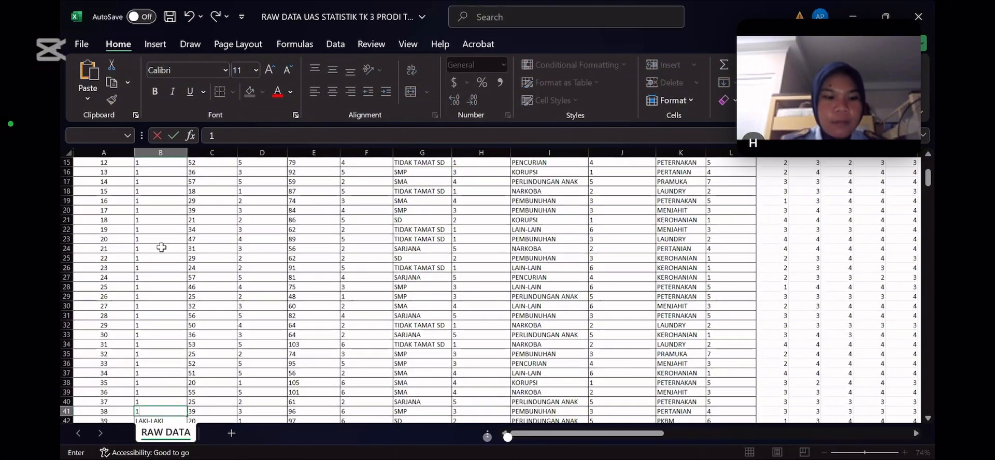
key("1")
key("Return")
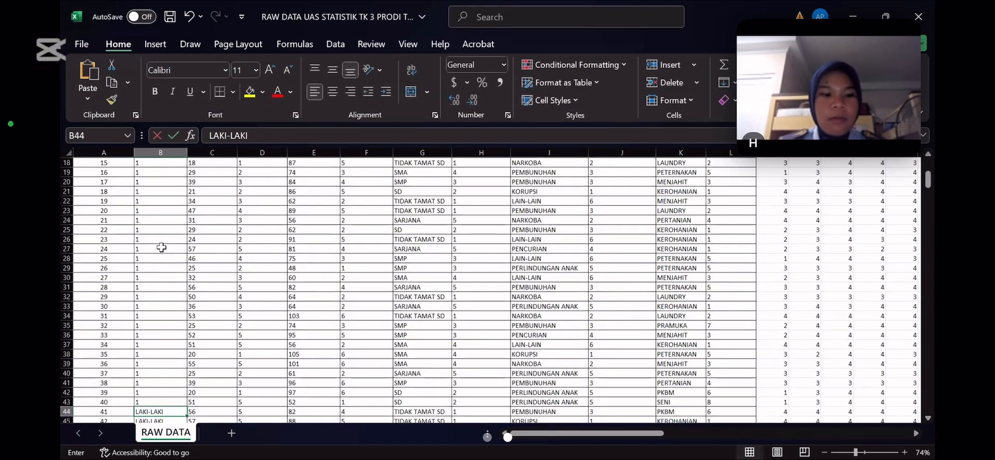
key("1")
key("Return")
key("1")
key("Return")
key("1")
key("Return")
key("1")
key("Return")
key("1")
key("Return")
key("1")
key("Return")
key("1")
key("Return")
key("1")
key("Return")
key("1")
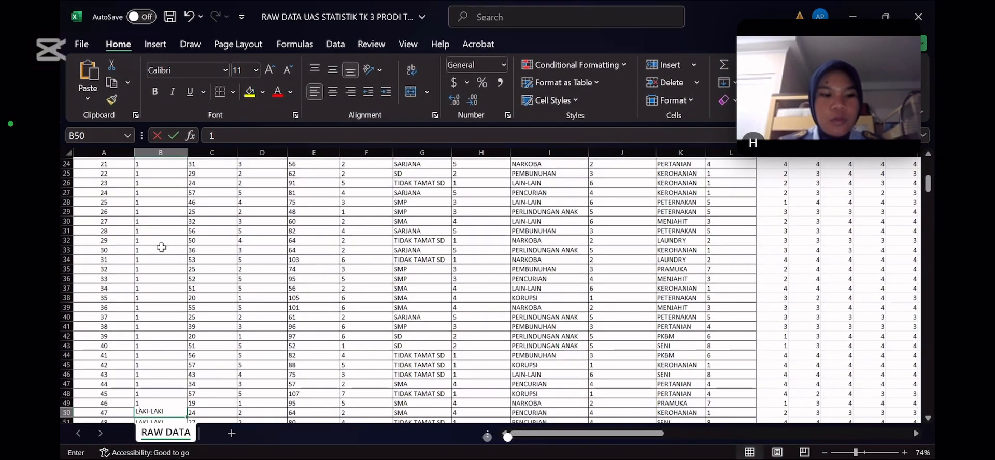
key("Return")
key("1")
key("Return")
key("1")
key("Return")
key("1")
key("Return")
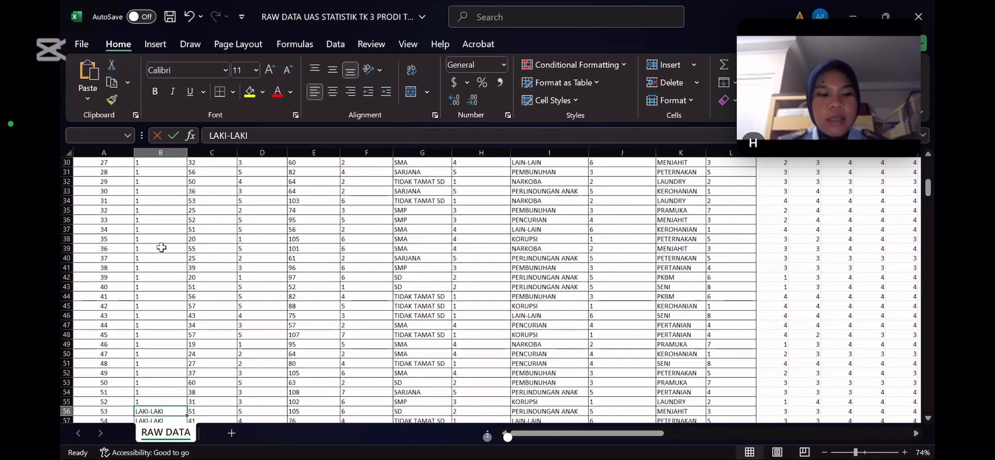
type("1")
key("Return")
key("1")
key("Return")
key("1")
key("Return")
key("1")
key("Return")
key("1")
key("Return")
key("1")
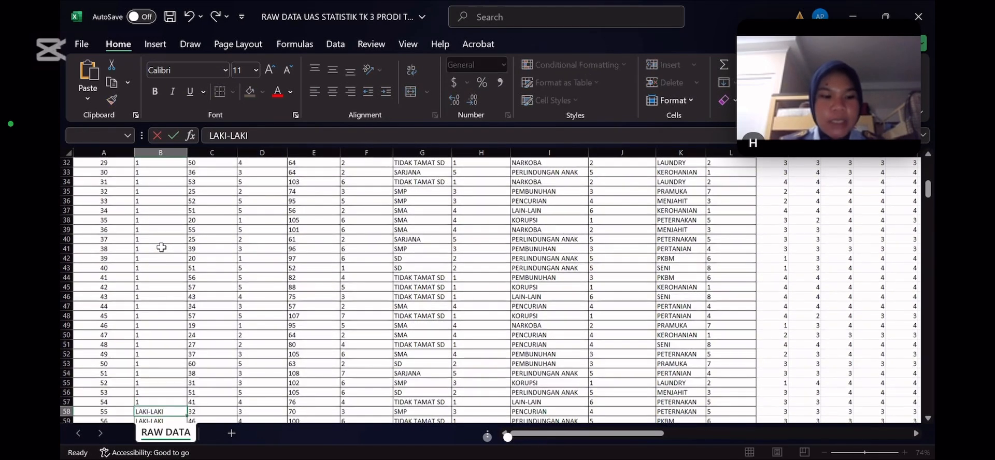
key("Return")
key("1")
key("Return")
key("1")
key("Return")
key("1")
key("Return")
key("1")
key("Return")
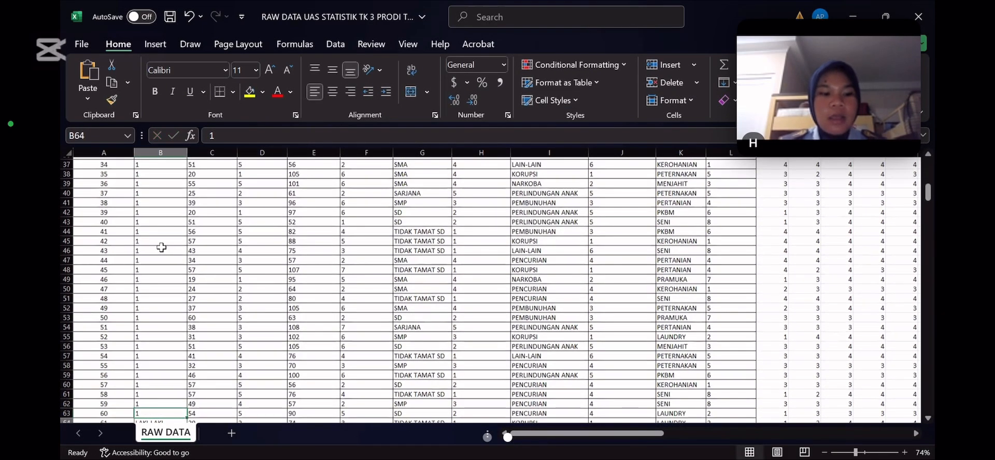
key("1")
key("Return")
key("1")
key("Return")
key("1")
key("Return")
key("1")
key("Return")
key("1")
key("Return")
key("1")
key("Return")
key("1")
key("Return")
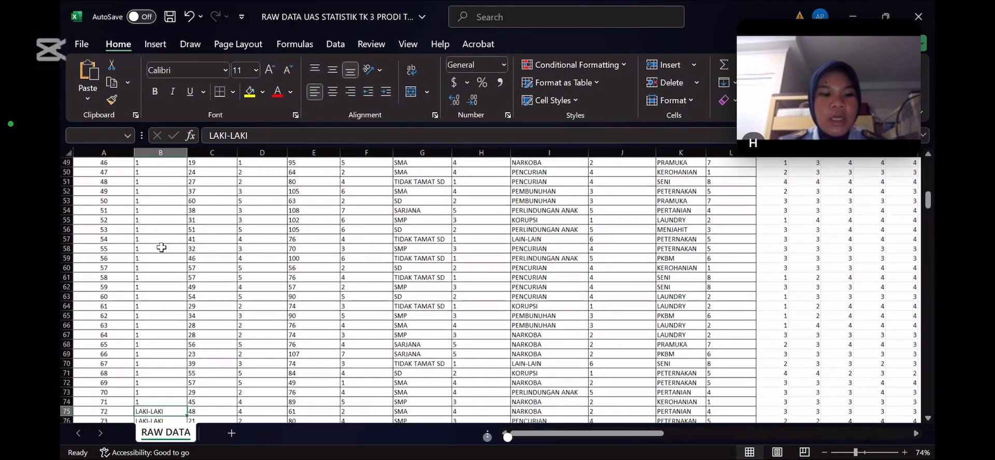
key("1")
key("Return")
key("1")
key("Return")
key("1")
key("Return")
key("1")
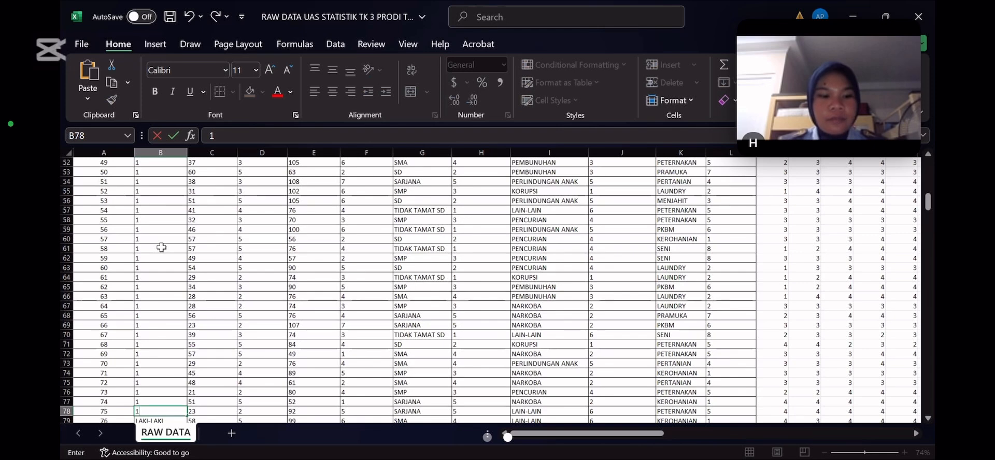
key("Return")
key("1")
key("Return")
key("1")
key("Return")
key("1")
key("Return")
key("1")
key("Return")
key("1")
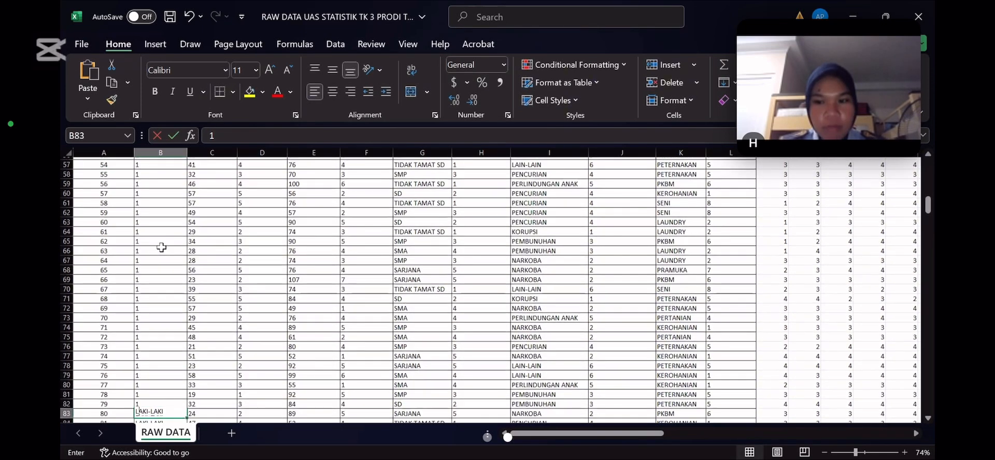
key("Return")
key("1")
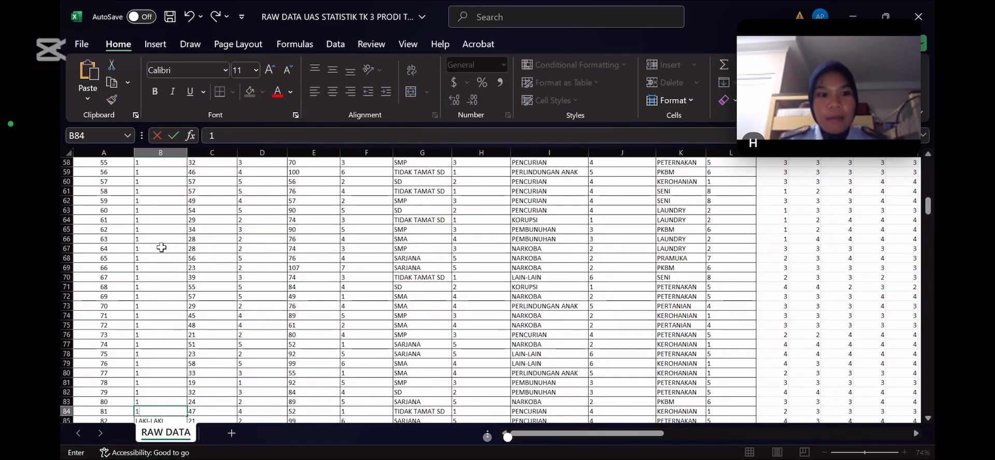
key("Return")
key("1")
key("Return")
key("1")
key("Return")
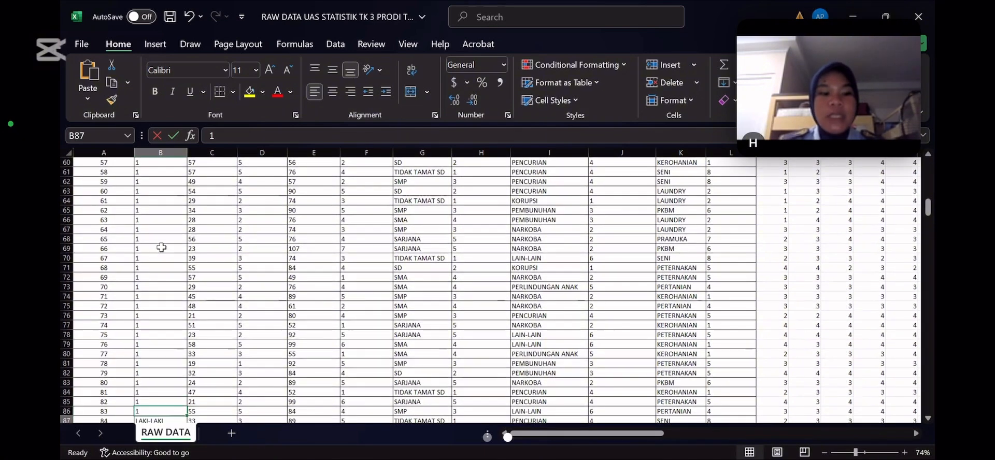
type("1")
key("Return")
key("Return")
key("1")
key("Return")
key("1")
key("Return")
key("1")
key("Return")
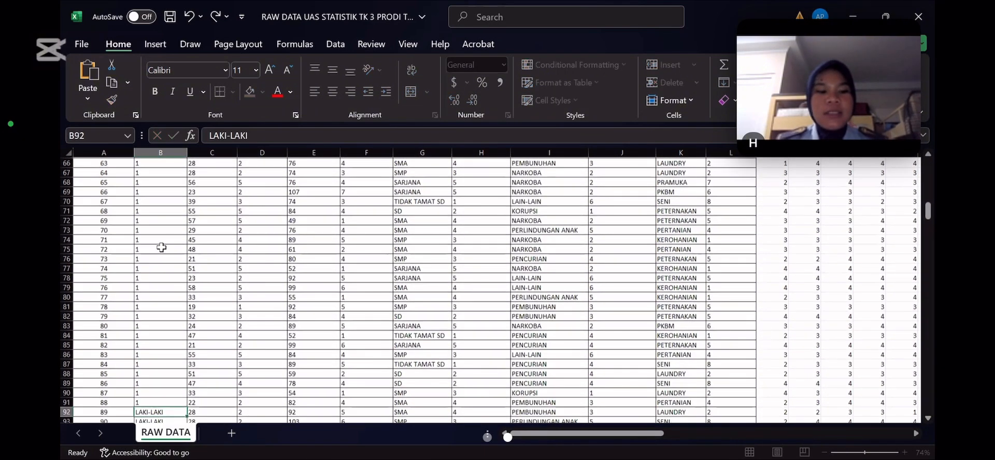
key("1")
key("Return")
key("1")
key("Return")
key("1")
key("Return")
key("1")
key("Return")
key("1")
key("Return")
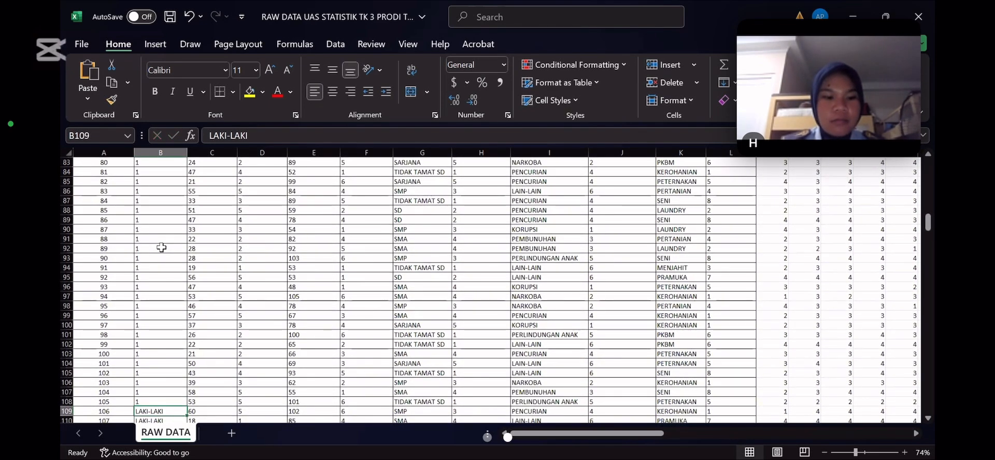
type("1")
key("Return")
type("1")
key("Return")
type("1")
type("1")
key("Return")
type("1")
key("Return")
type("1")
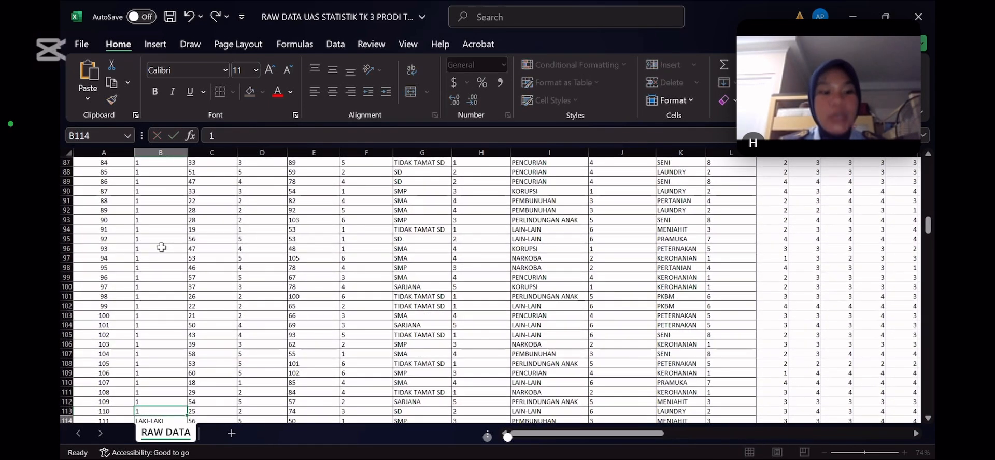
key("Return")
key("1")
key("Return")
key("1")
key("Return")
key("1")
key("Return")
key("Return")
key("1")
key("Return")
key("1")
key("Return")
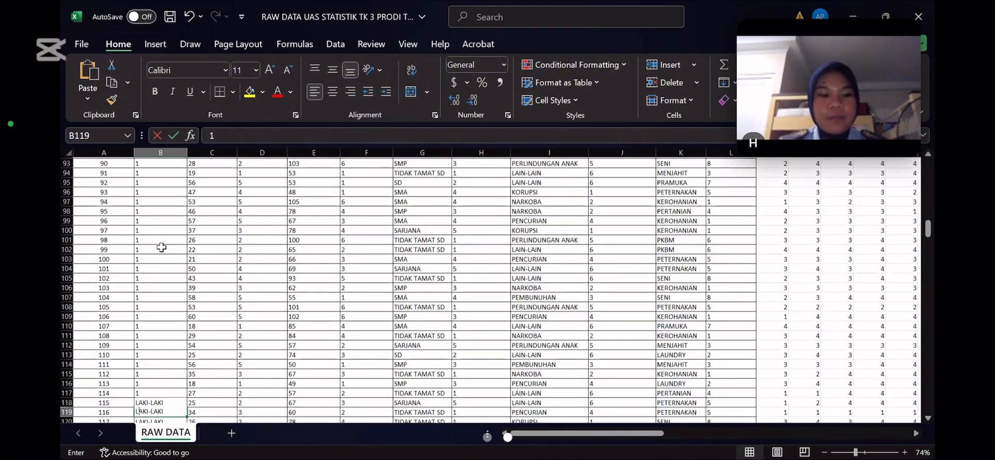
key("1")
key("Return")
key("1")
key("Return")
key("1")
key("Return")
key("1")
key("Return")
key("1")
key("Return")
key("Return")
type("1")
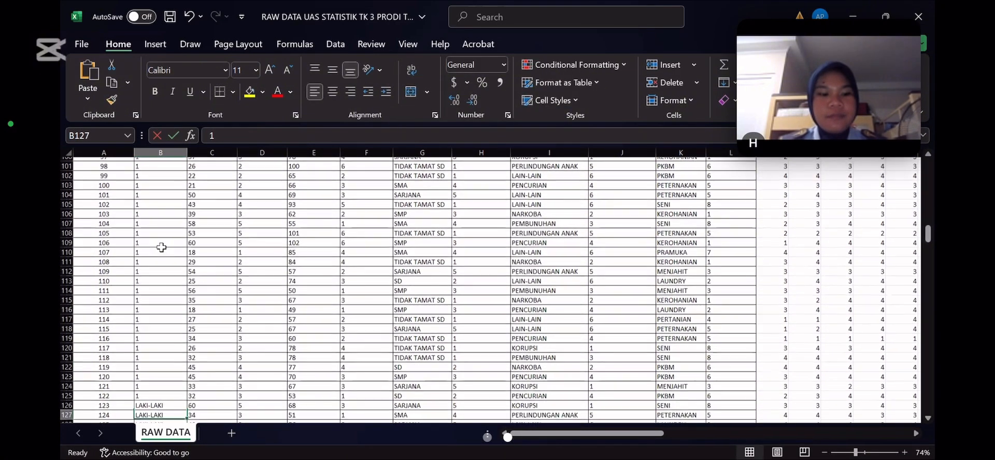
type("1")
key("Return")
type("1")
key("Return")
type("1")
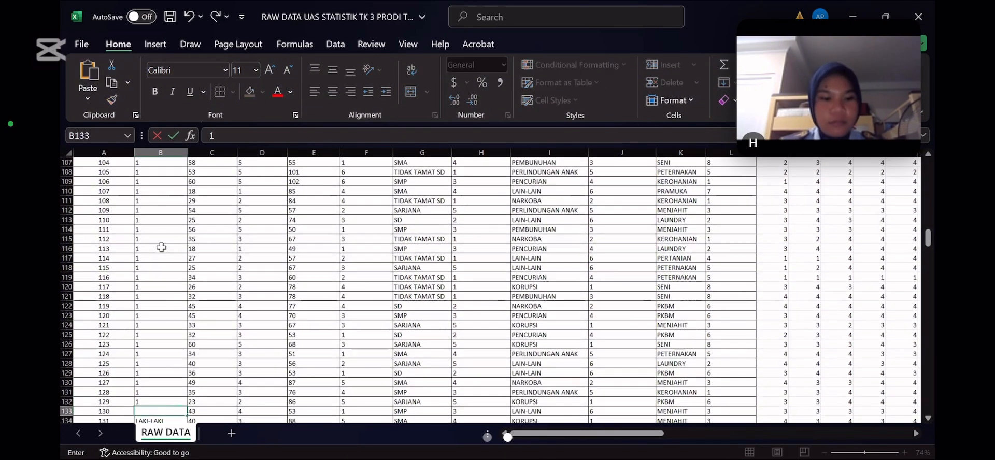
key("Return")
type("1")
key("Return")
type("1")
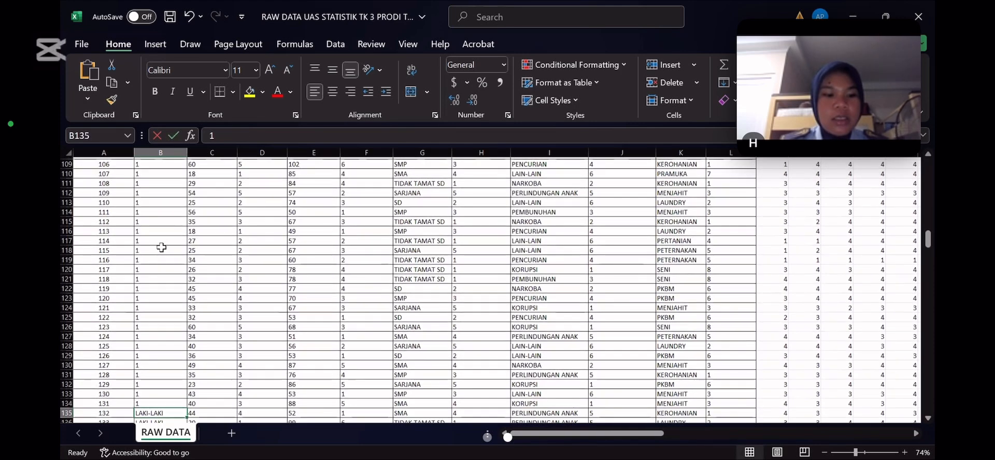
key("Return")
key("1")
key("Return")
type("1")
key("Return")
type("1")
key("Return")
type("1")
key("Return")
type("1")
key("Return")
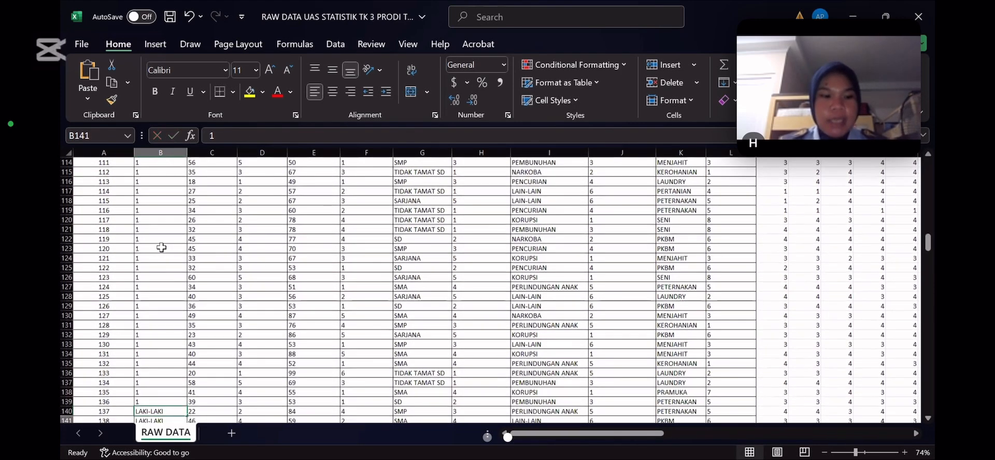
type("1")
key("Return")
type("1")
key("Return")
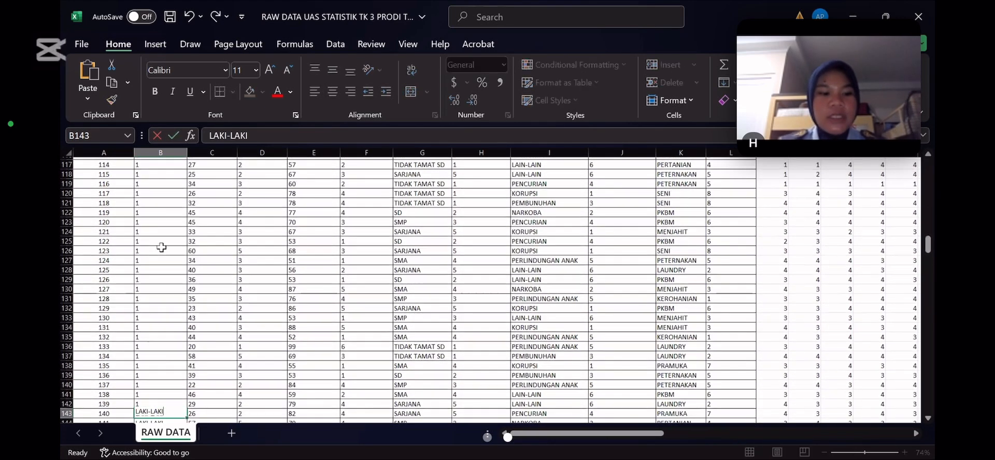
type("1")
key("Return")
key("1")
key("Return")
type("1")
key("Return")
key("Return")
type("1")
key("Return")
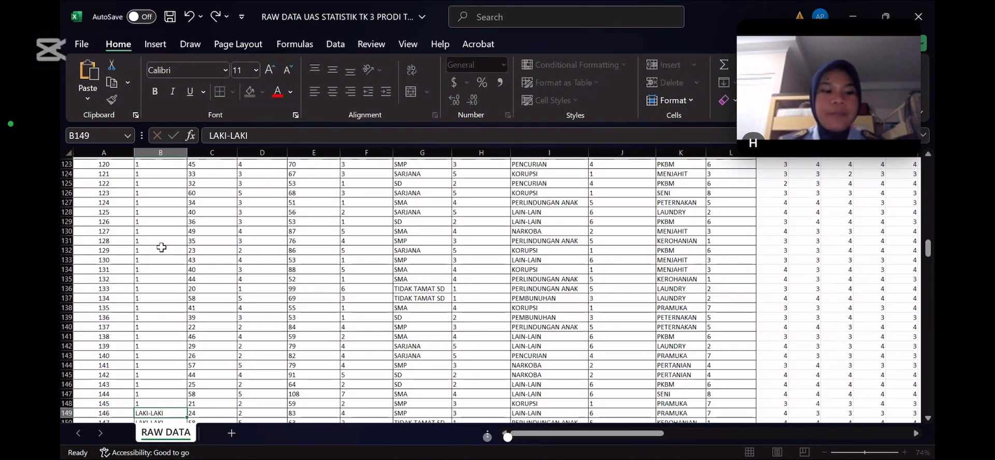
type("1")
key("Return")
key("1")
key("Return")
type("1")
key("Return")
type("1")
key("Return")
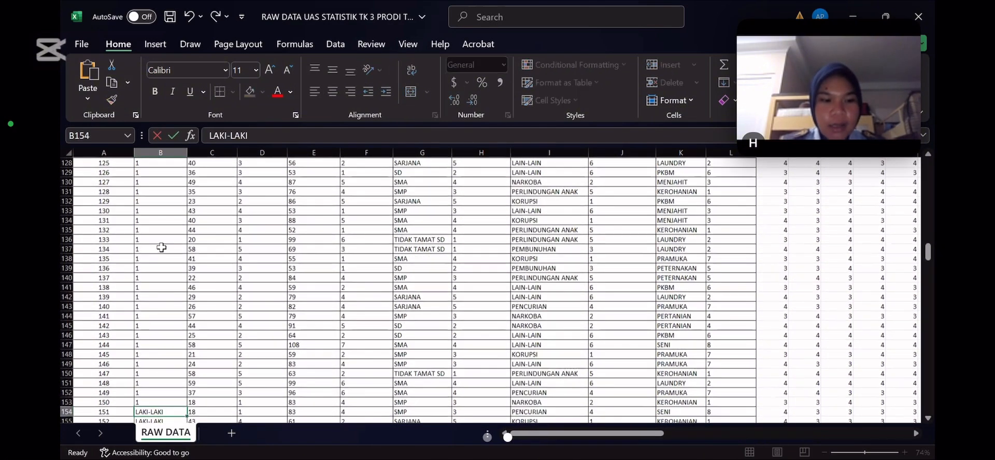
type("1")
key("Return")
key("1")
key("Return")
type("1")
key("Return")
key("1")
key("Return")
type("1")
key("Return")
type("1")
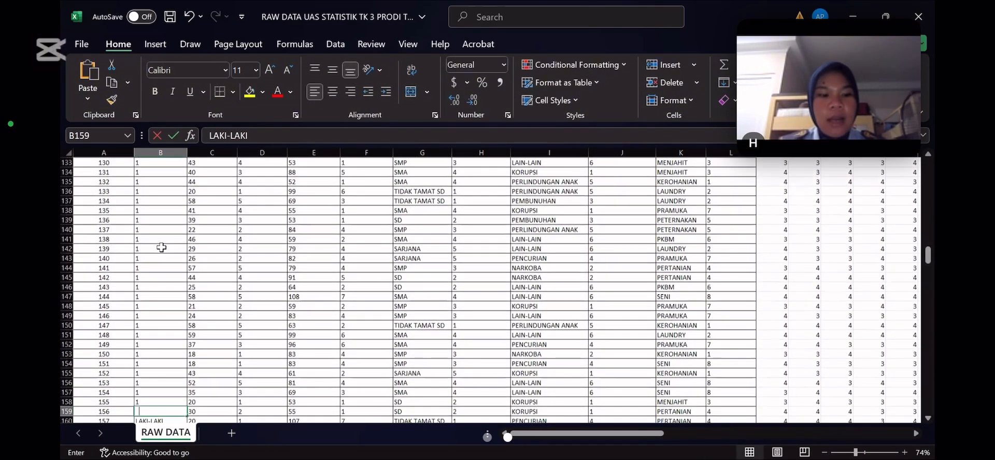
key("Return")
type("1")
key("Return")
key("1")
key("Return")
type("1")
key("Return")
key("1")
key("Return")
type("1")
key("Return")
type("1")
key("Return")
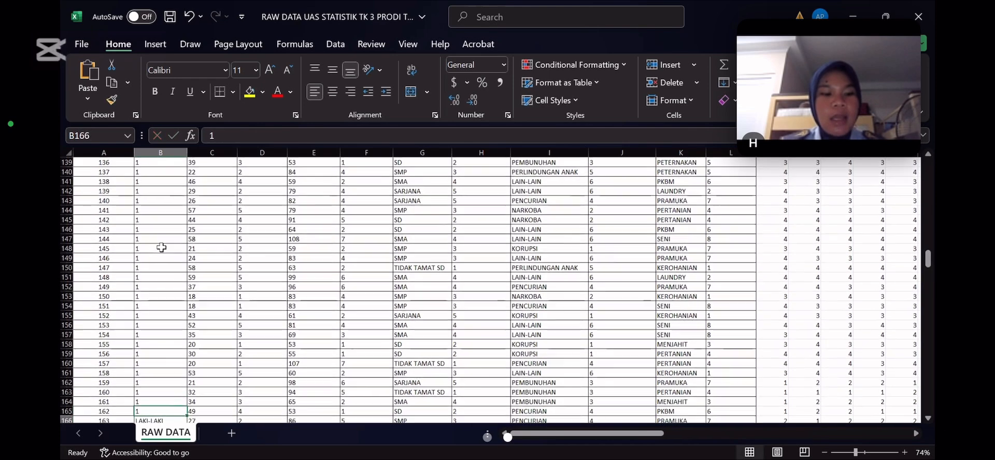
type("1")
key("Return")
key("1")
key("Return")
type("1")
key("Return")
key("1")
key("Return")
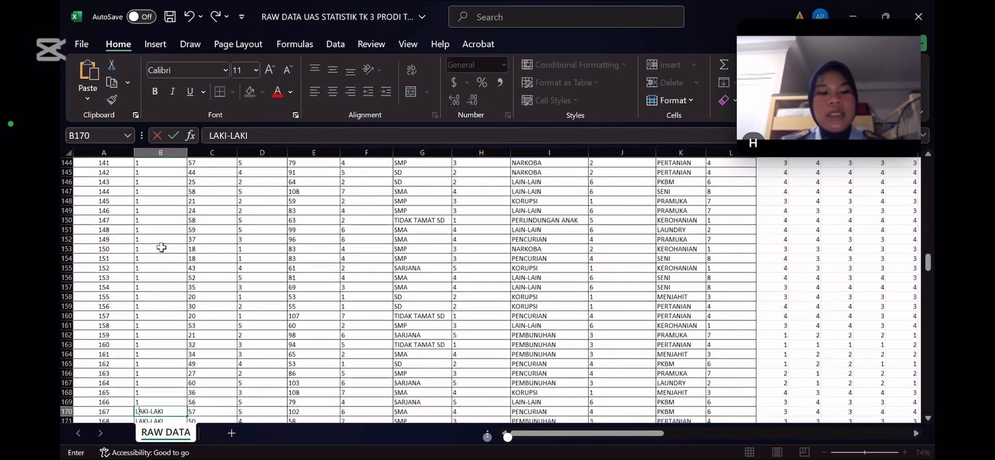
type("1")
key("Return")
key("1")
key("Return")
type("11")
key("Return")
key("1")
key("Return")
key("1")
key("Return")
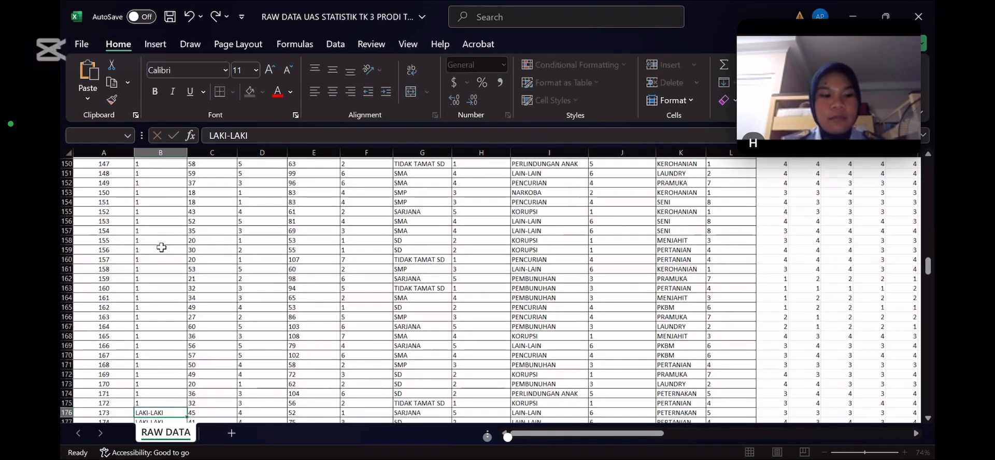
type("1")
key("Return")
key("1")
key("Return")
key("1")
key("Return")
key("Return")
key("1")
key("Return")
key("1")
key("Return")
key("1")
key("Return")
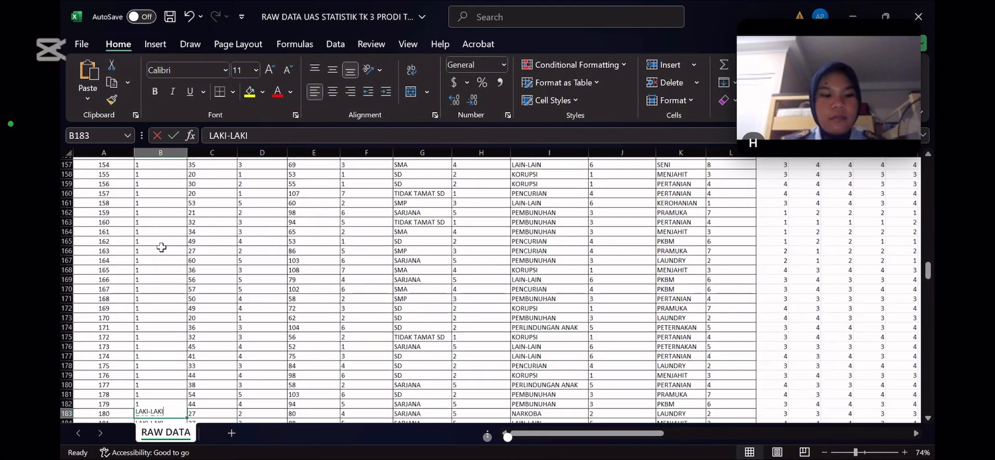
type("1")
key("Return")
type("1")
key("Return")
type("1")
key("Return")
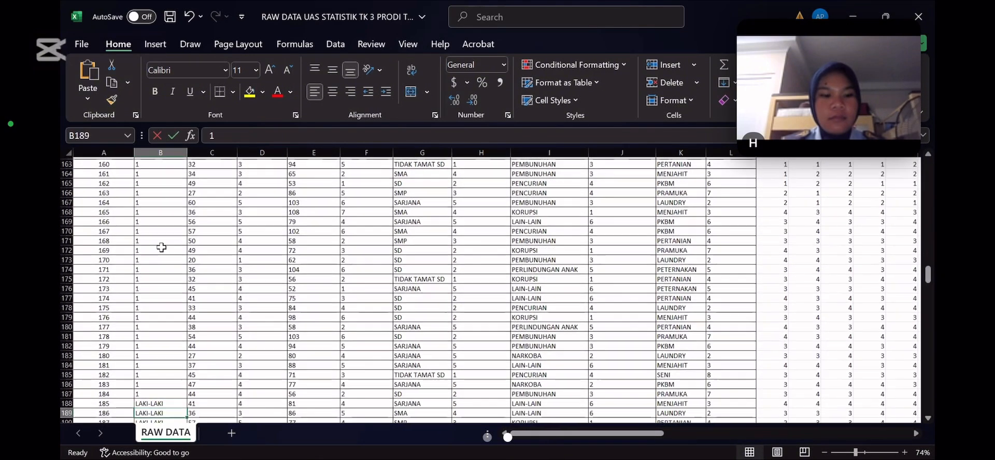
type("1")
key("Return")
key("1")
key("Return")
key("1")
key("Return")
key("1")
key("Return")
key("1")
key("Return")
type("1")
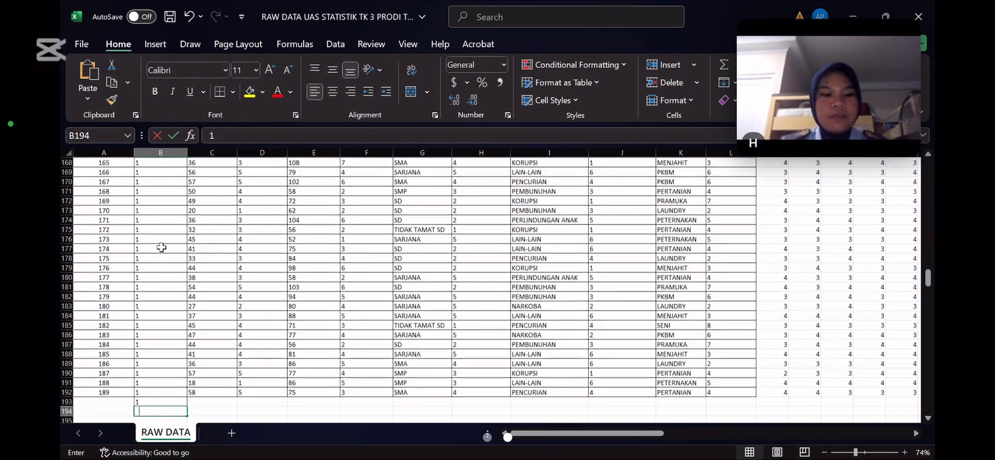
key("Return")
type("1")
key("Return")
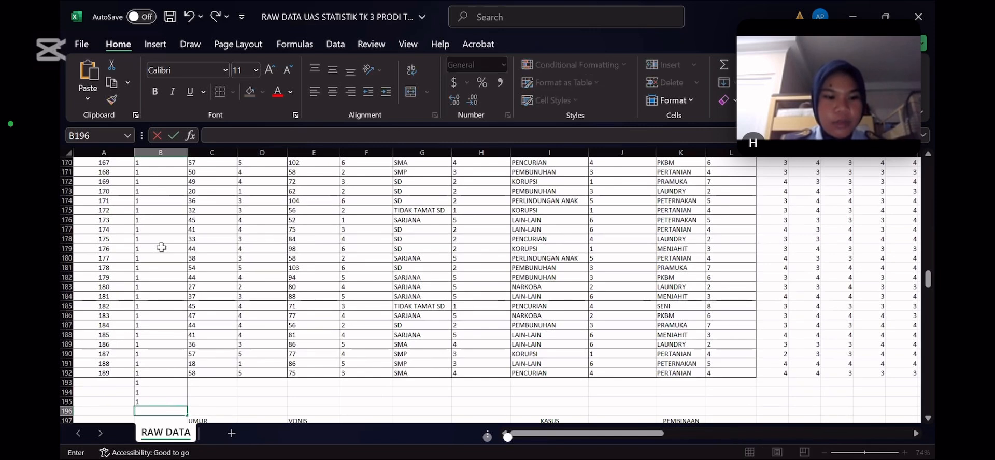
Clear the surplus 1 codes below the last respondent in the JENIS KELAMIN column (B193:B195)
left_click(148, 384)
key("BackSpace")
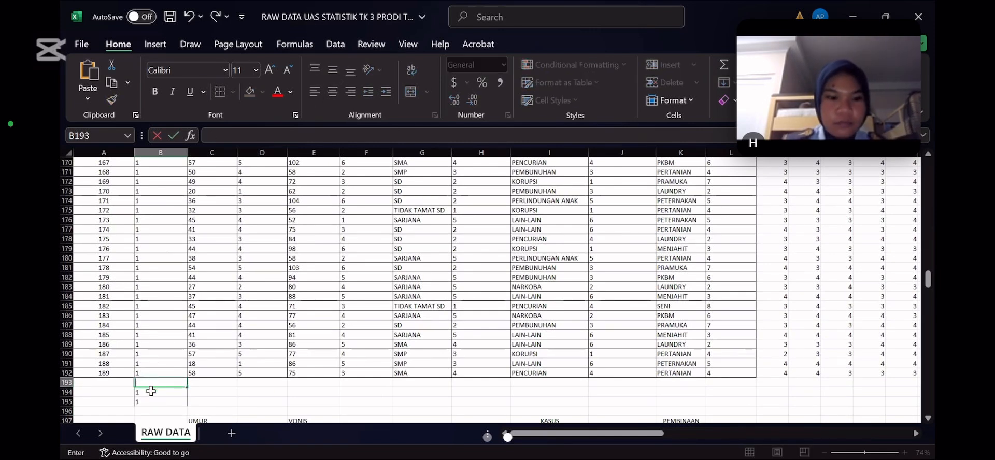
key("Return")
key("BackSpace")
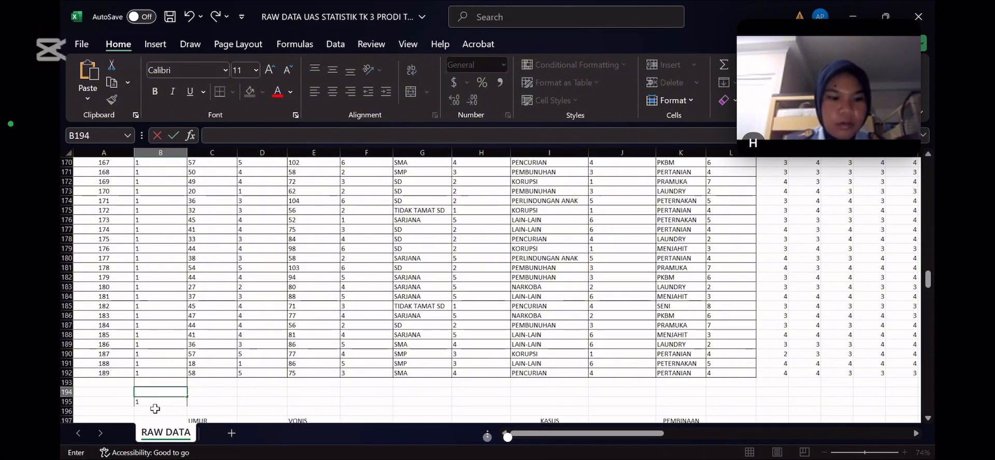
left_click(151, 410)
left_click(155, 402)
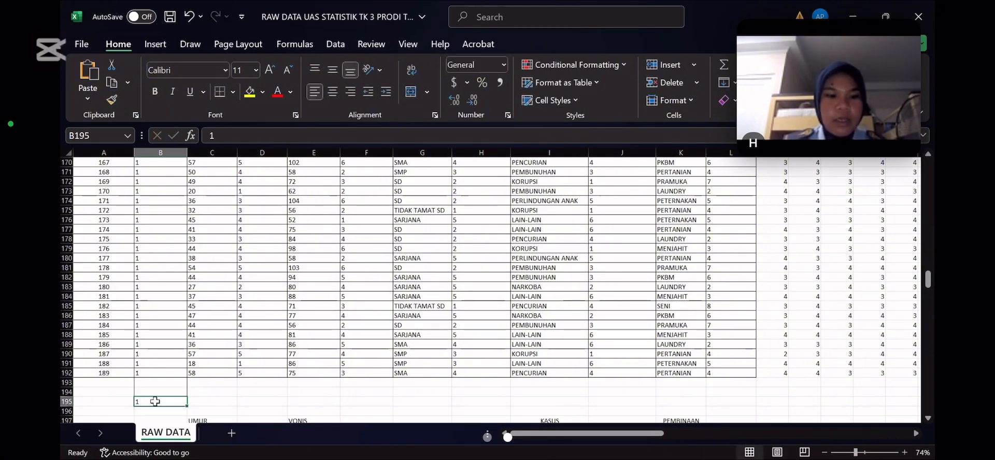
key("BackSpace")
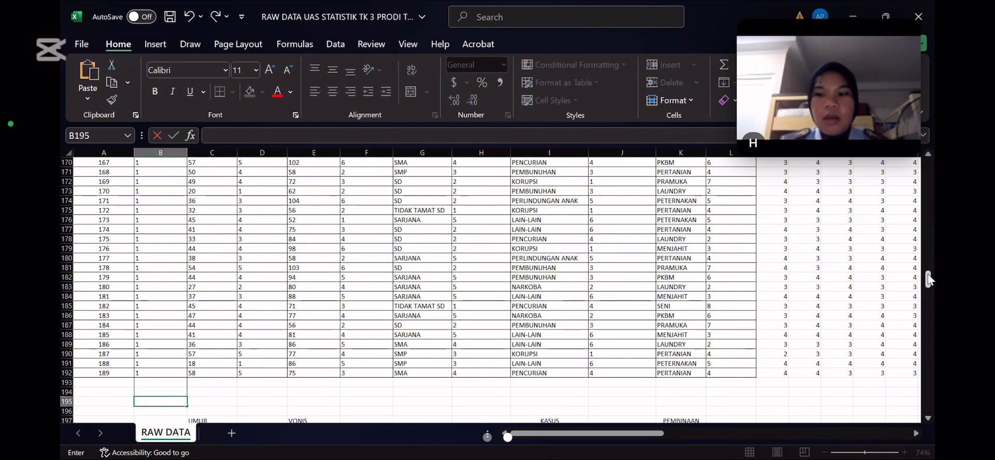
Copy the JENIS KELAMIN codes in B4:B192 and paste them into the first variable column of the empty SPSS dataset
left_click_drag(927, 277, 928, 165)
left_click_drag(295, 361, 193, 382)
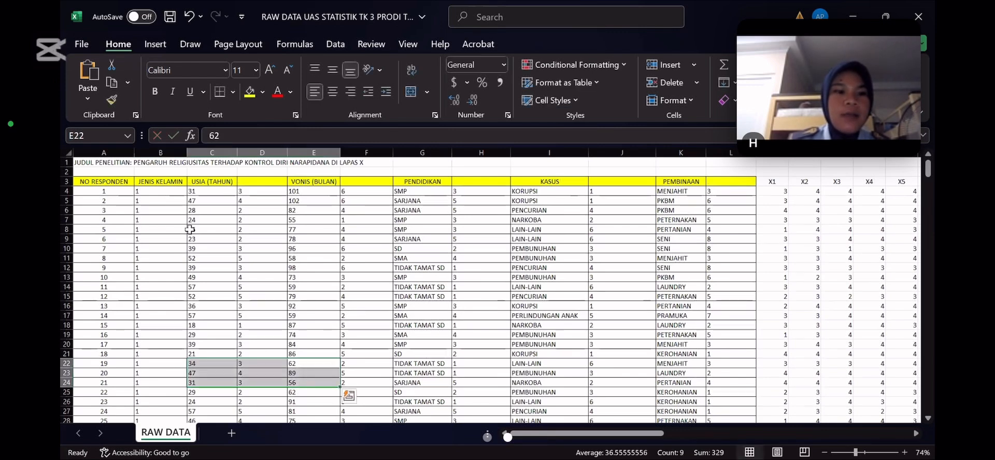
left_click(167, 192)
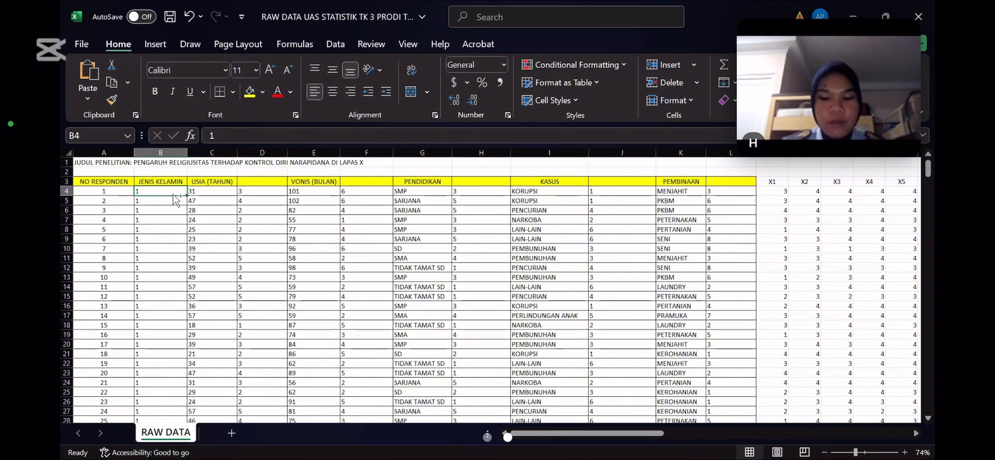
key("ctrl+shift+Down")
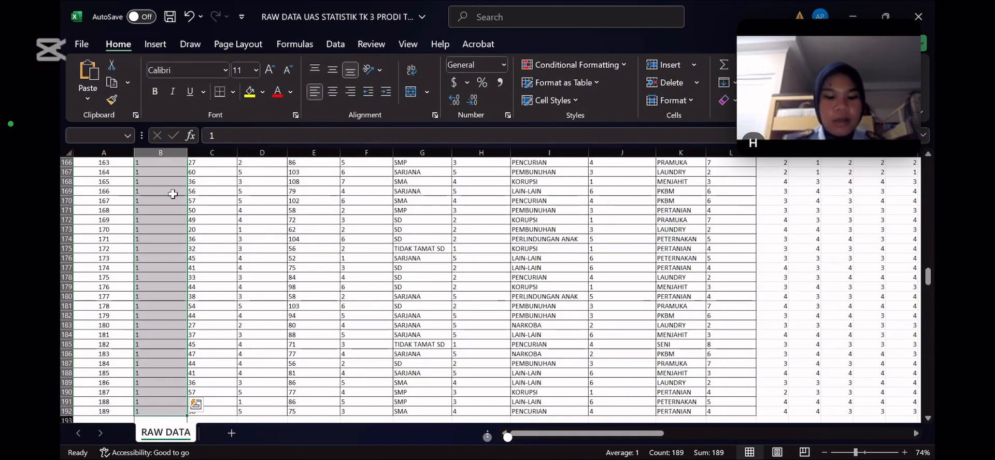
key("ctrl+c")
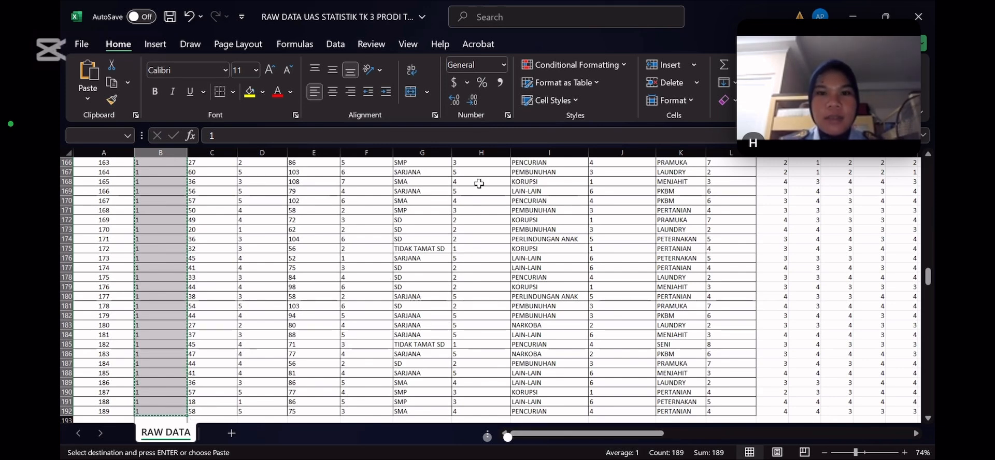
key("alt+Tab")
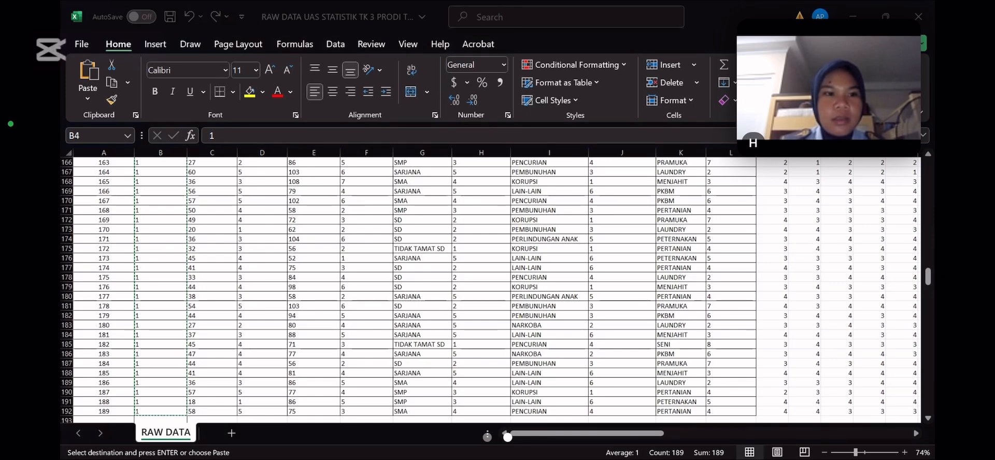
key("alt+Tab")
left_click(145, 107)
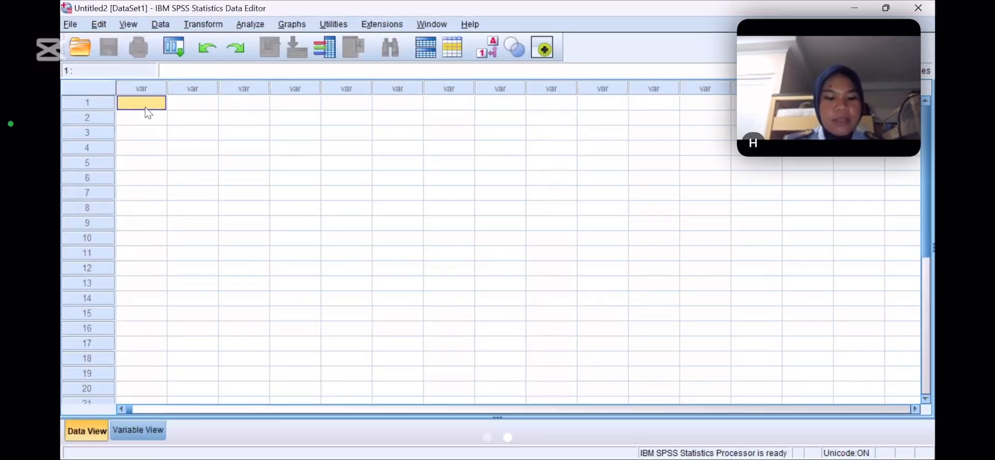
key("ctrl+v")
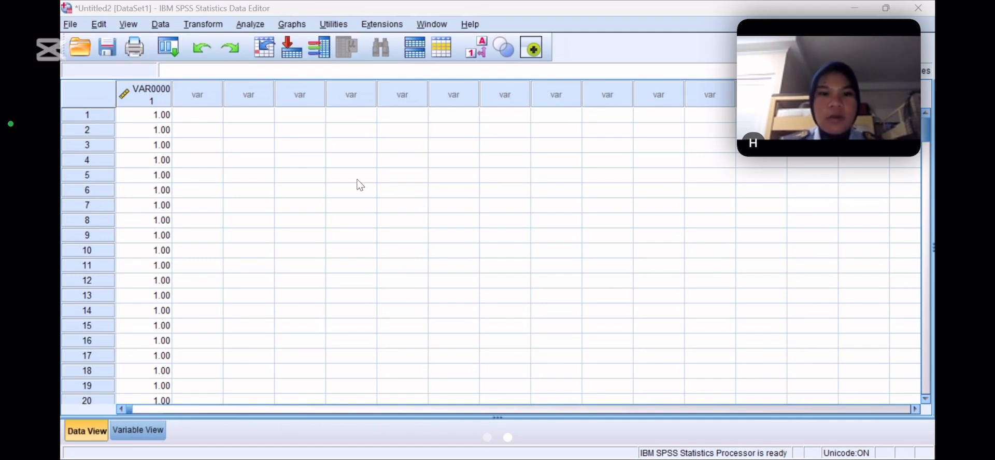
Paste the coded USIA and VONIS values into the second and third variable columns, starting at case 1
left_click(210, 120)
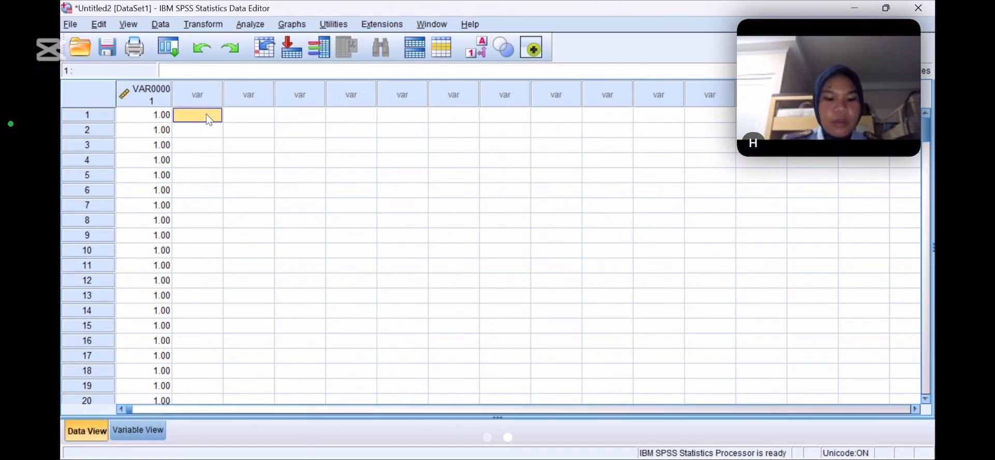
key("ctrl+v")
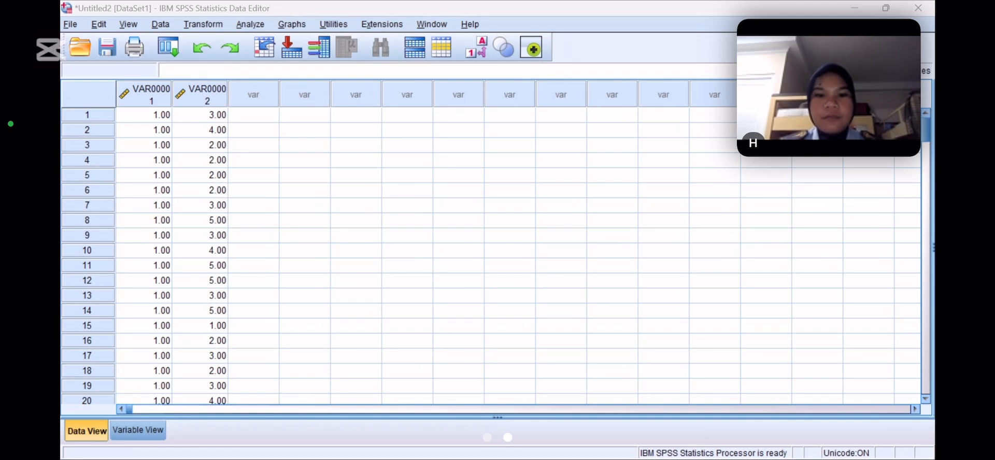
left_click(264, 116)
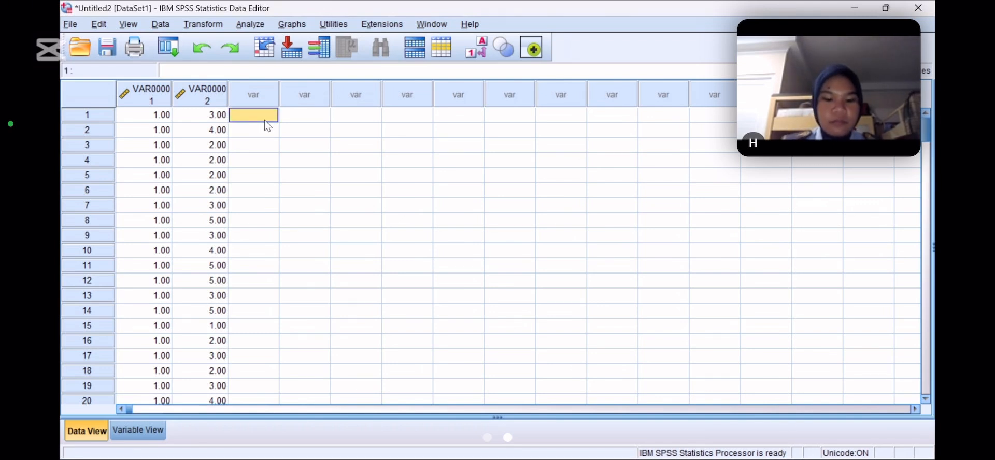
key("ctrl+v")
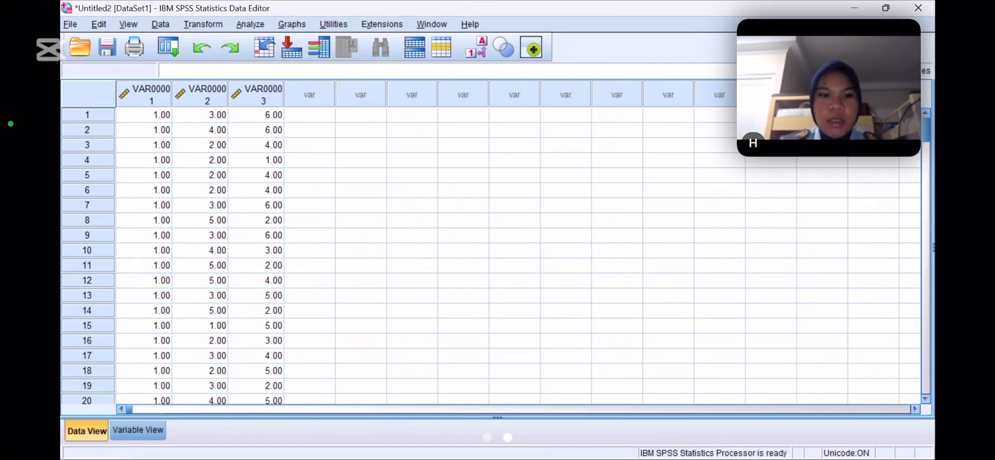
Paste the coded PENDIDIKAN and KASUS values from the Excel workbook into the fourth and fifth SPSS variable columns
key("alt+Tab")
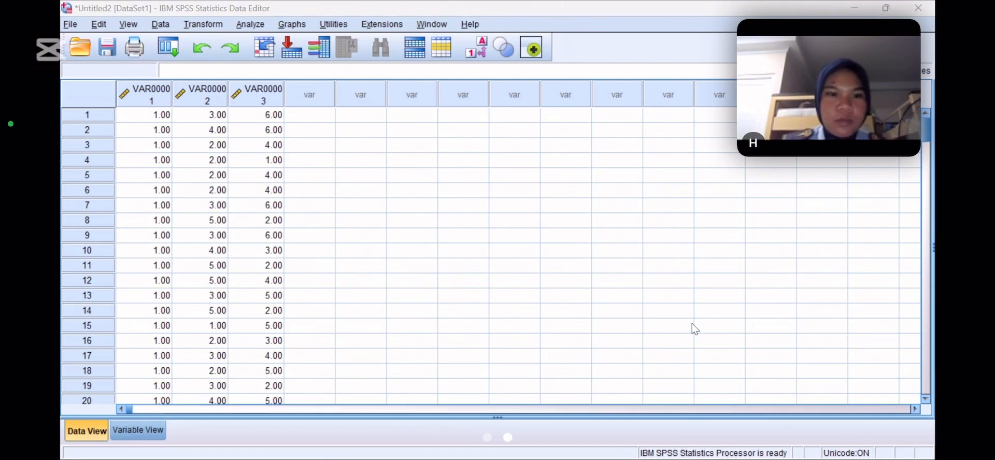
left_click(309, 114)
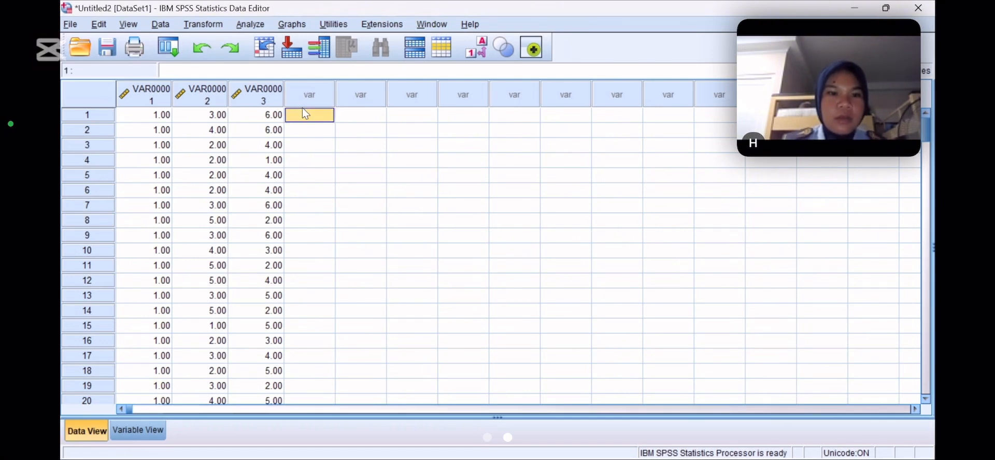
key("ctrl+v")
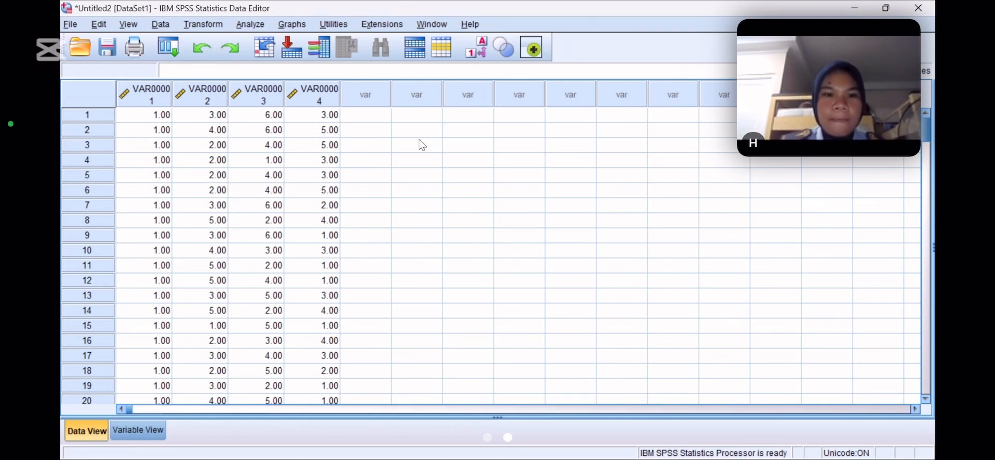
left_click(357, 105)
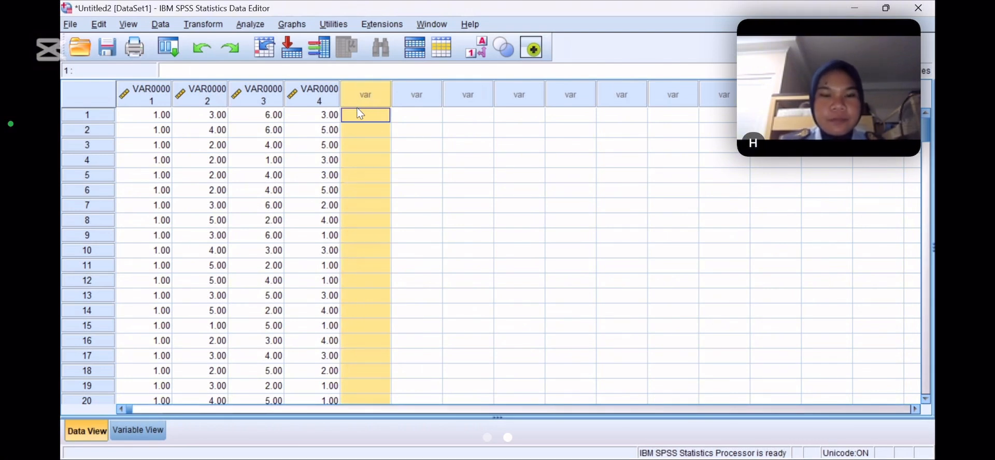
left_click(437, 129)
left_click(376, 117)
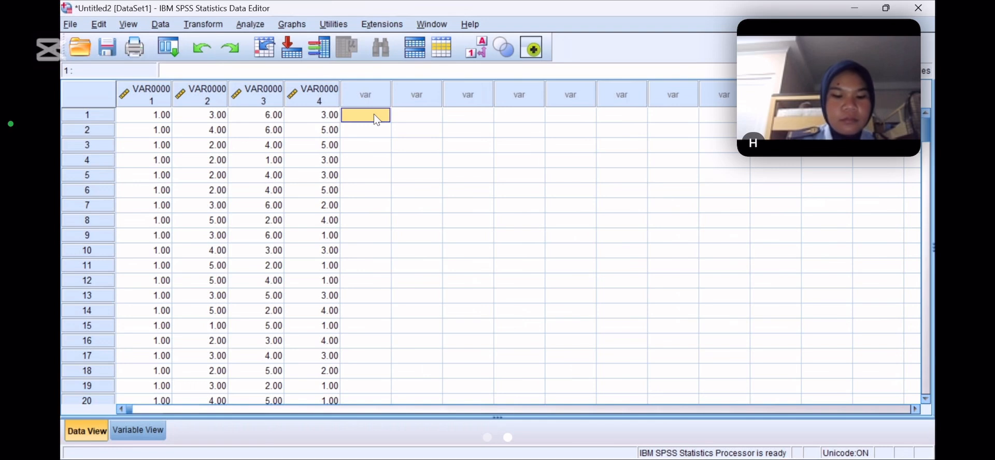
key("ctrl+v")
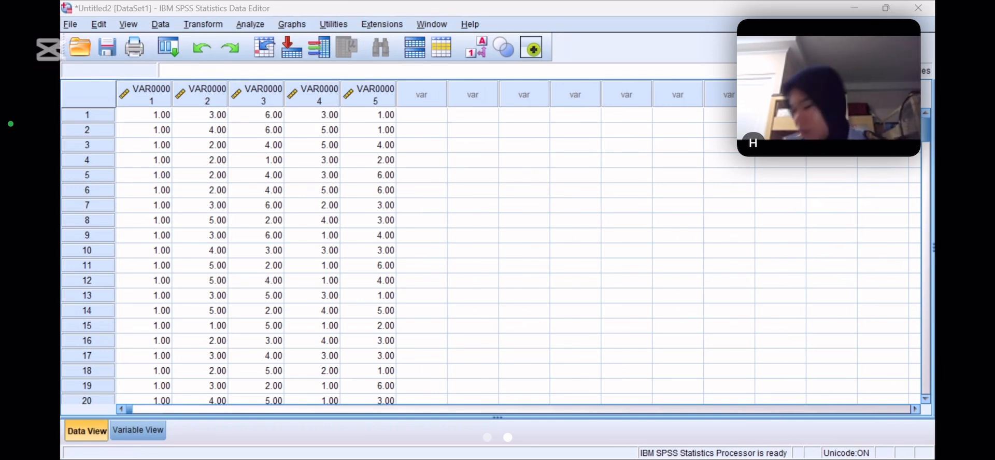
Paste the coded PEMBINAAN values into the sixth variable column, starting at case 1
left_click(818, 399)
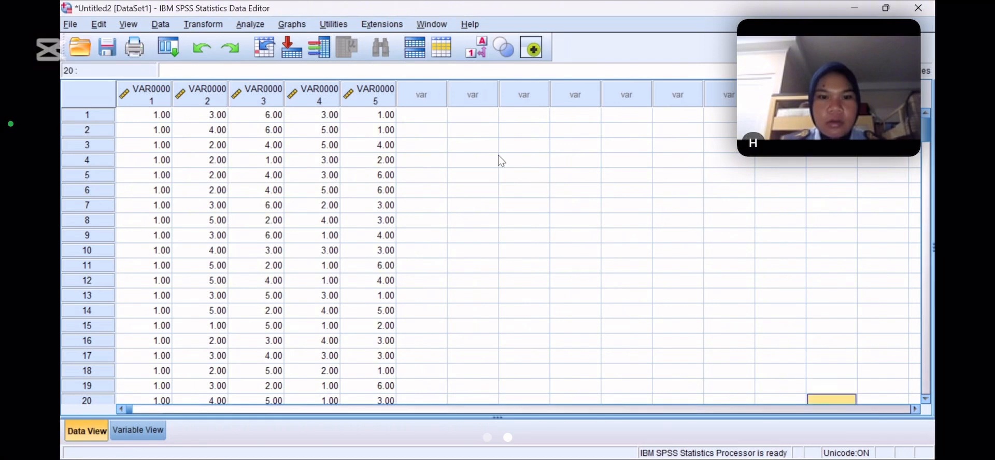
left_click(432, 119)
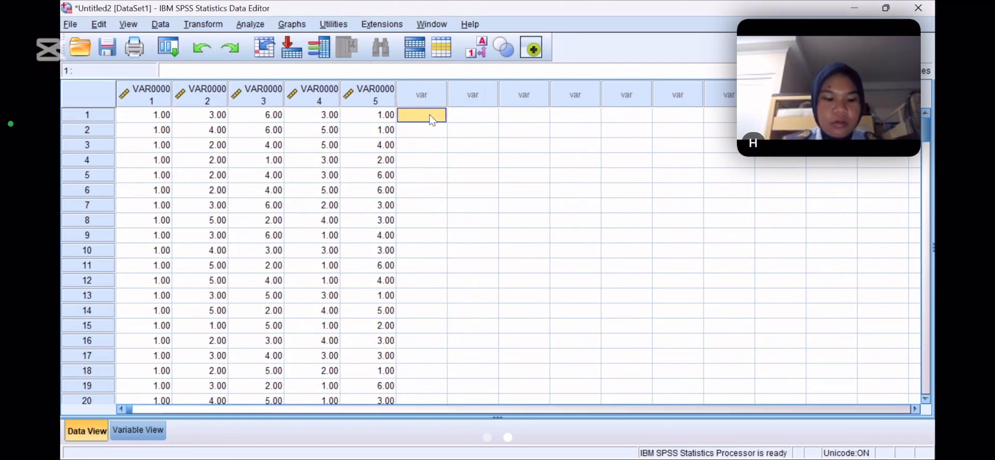
key("ctrl+v")
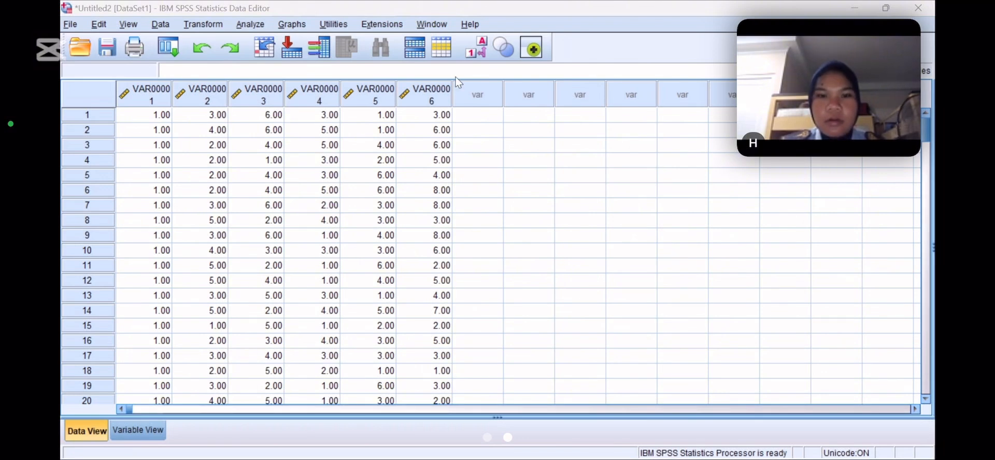
Paste the two score columns, beginning with 54 and 92, into the seventh and eighth variable columns
left_click(476, 119)
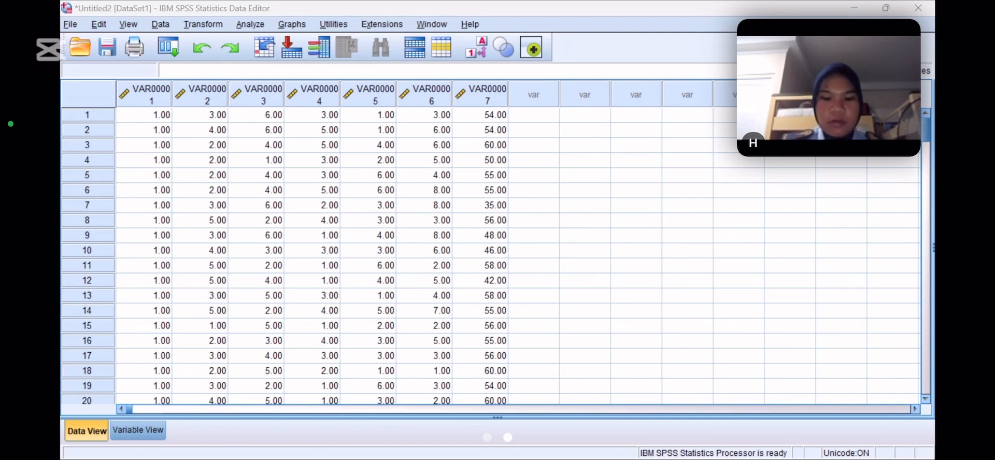
left_click(548, 118)
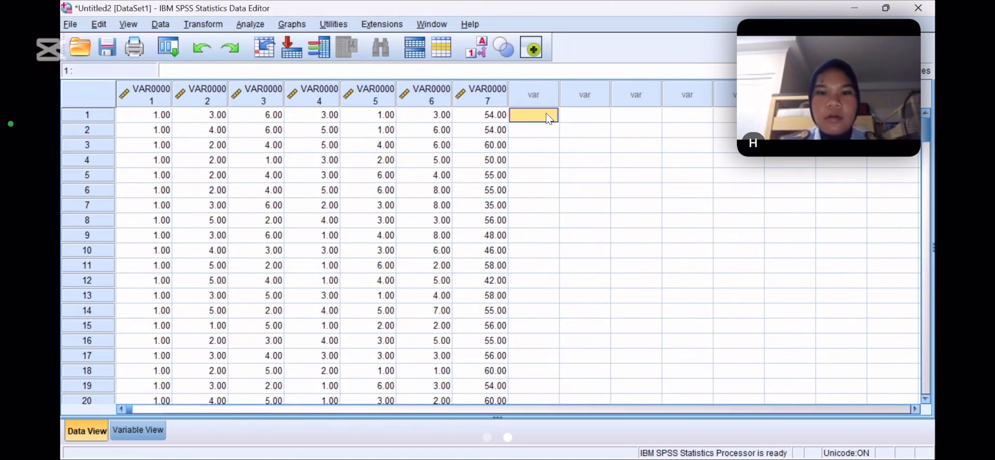
key("ctrl+v")
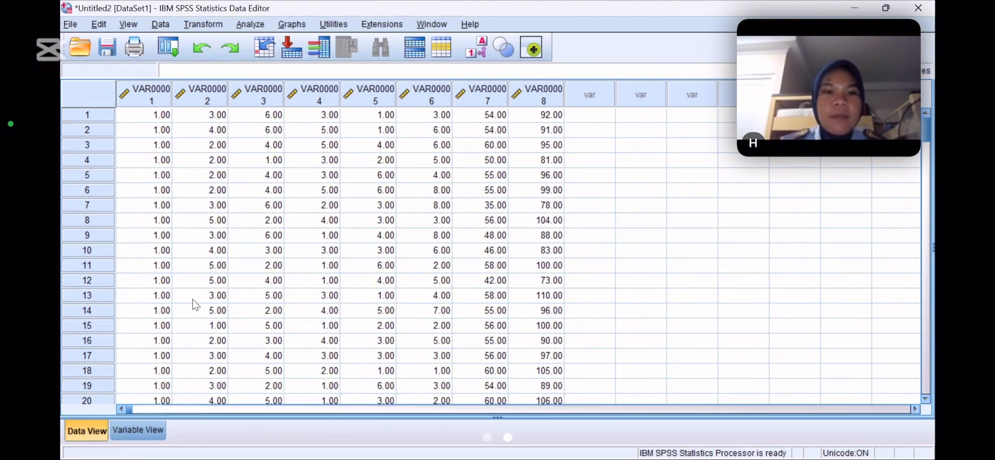
Display the variable definitions and rename the first variable as JK and the second as US
left_click(127, 430)
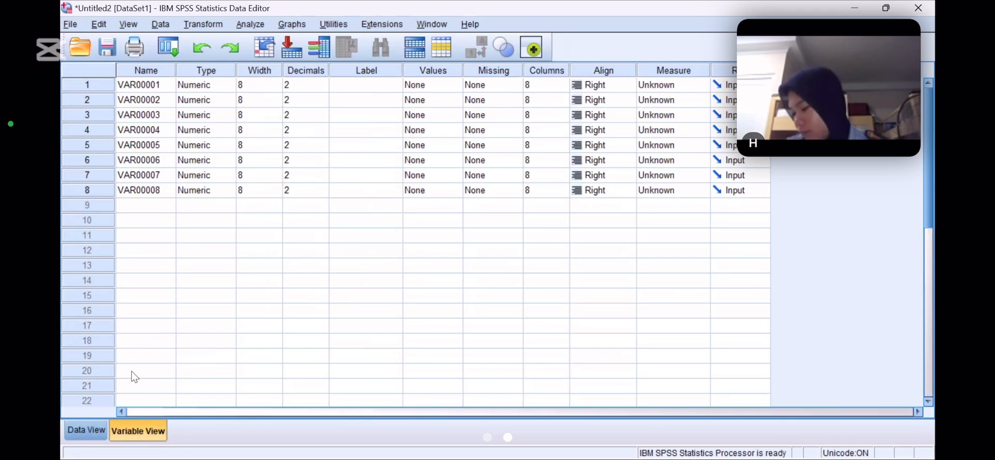
left_click(163, 85)
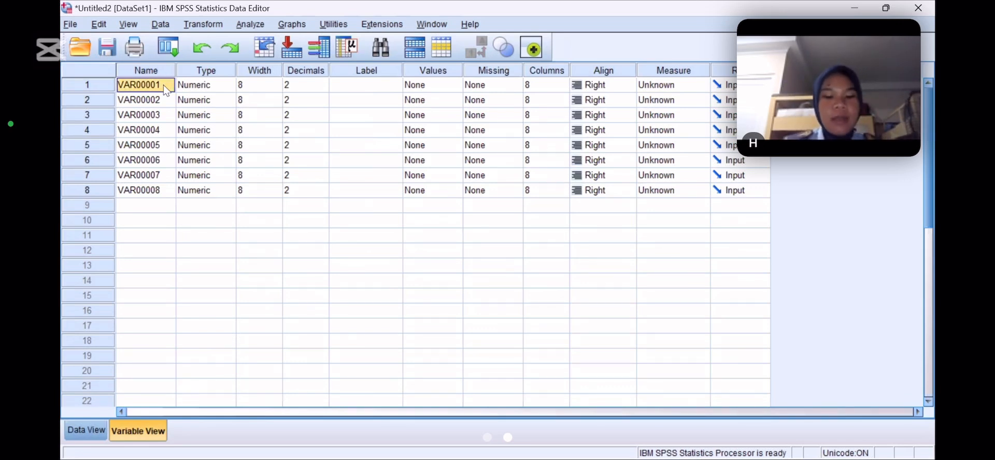
type("JK")
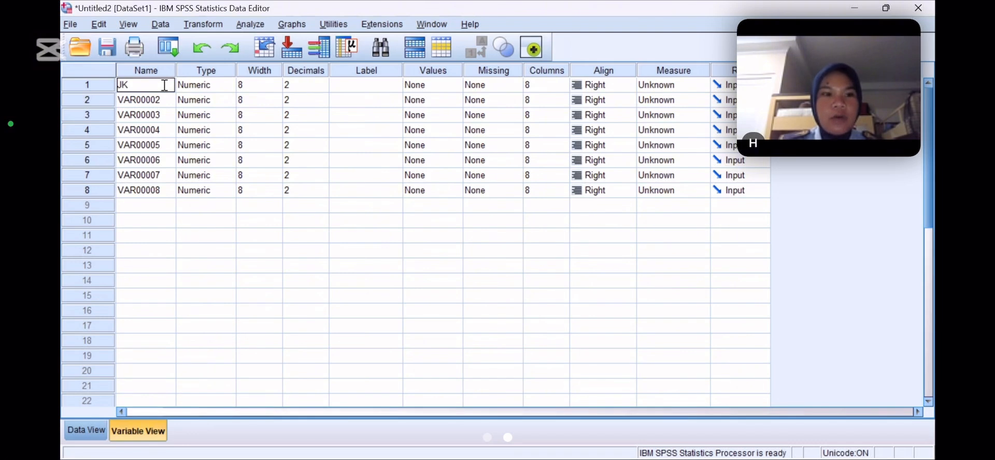
left_click(153, 103)
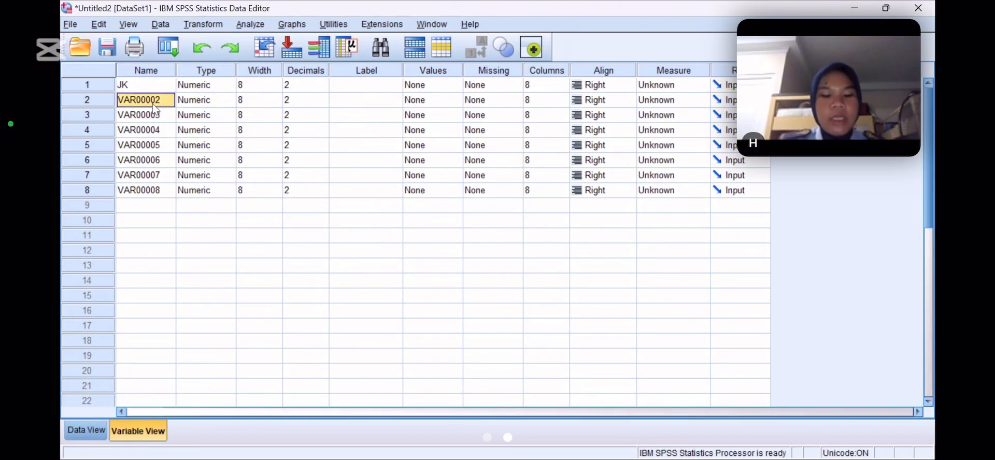
type("US")
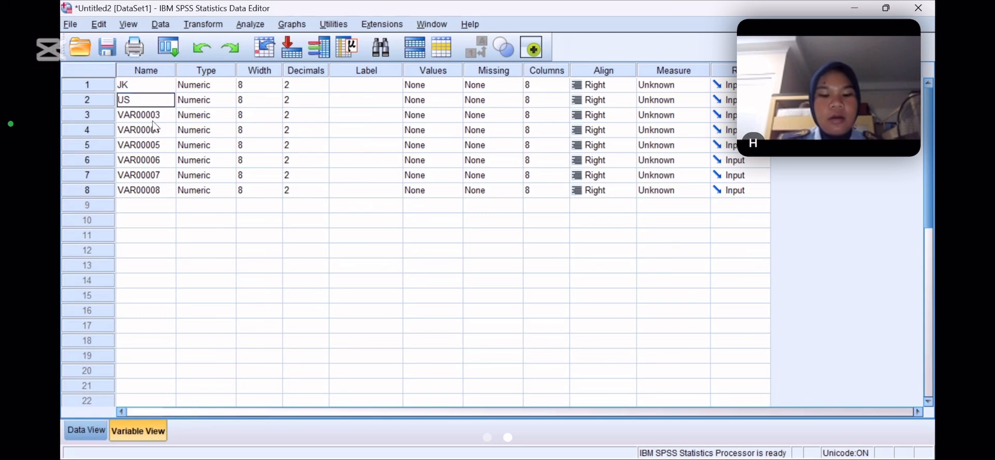
Rename the third variable as VNS
left_click(154, 118)
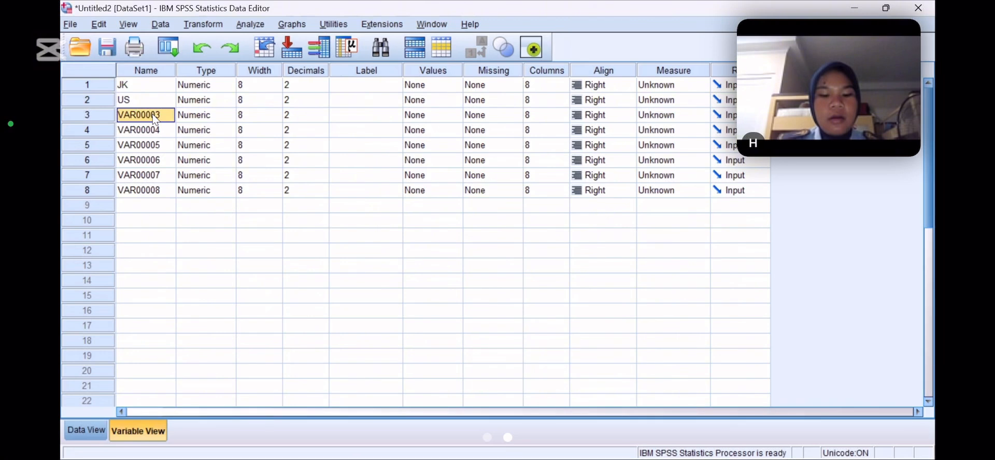
type("VN")
type("S")
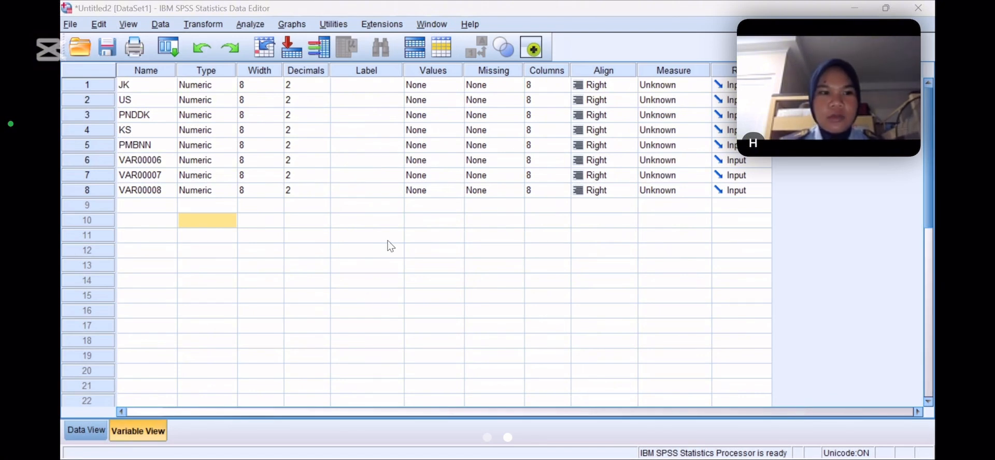
Try to rename the second variable as KS
left_click(151, 98)
type("KS")
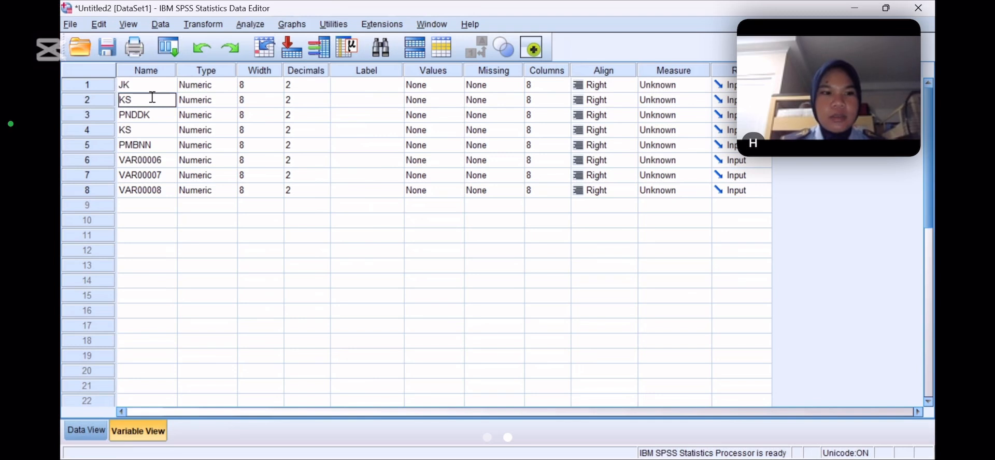
left_click(200, 181)
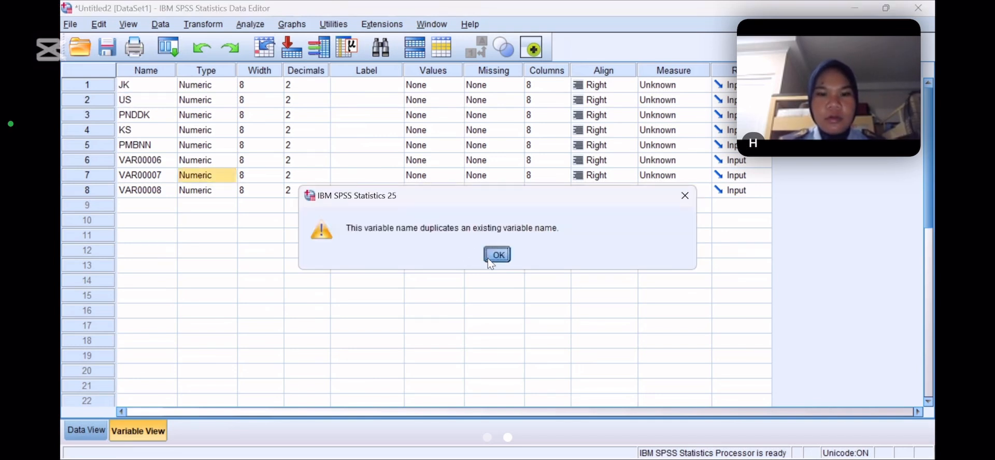
left_click(496, 255)
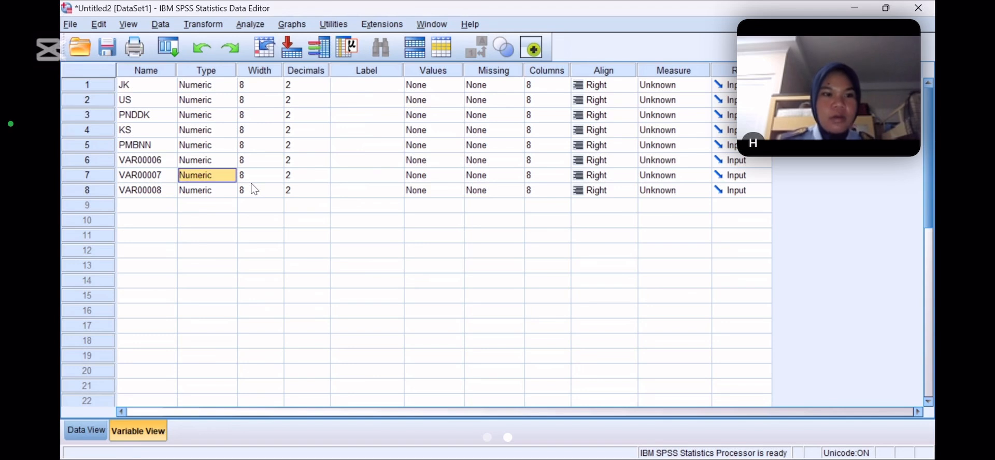
Rename the third variable as VS
left_click(167, 114)
key("BackSpace")
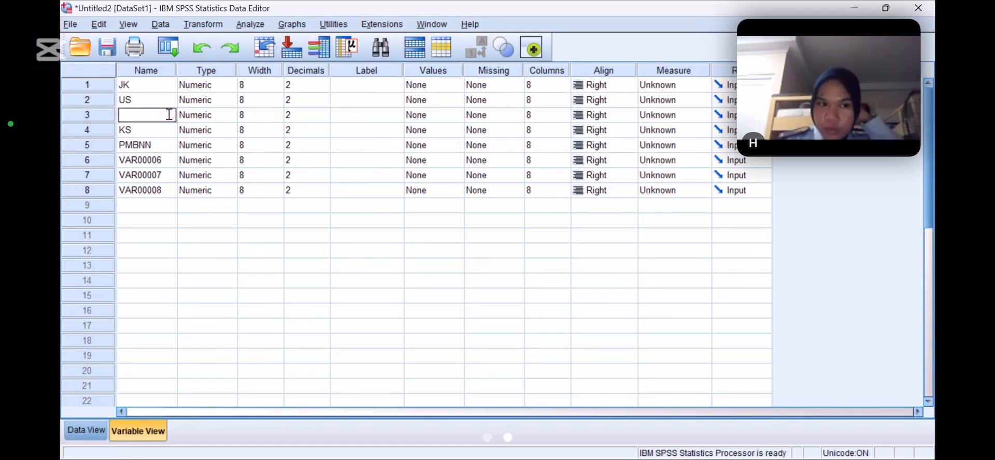
type("VS")
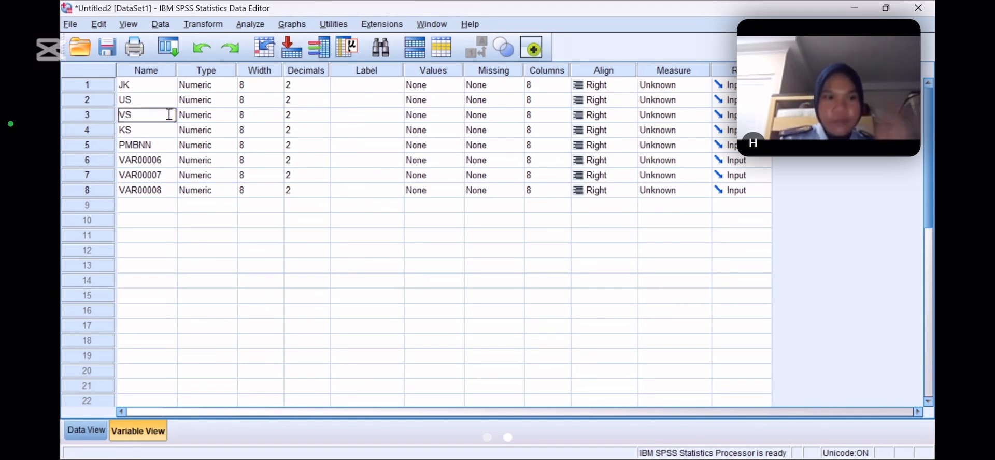
Rename the fourth variable as PNDDK and the fifth as KS
left_click(156, 131)
key("BackSpace")
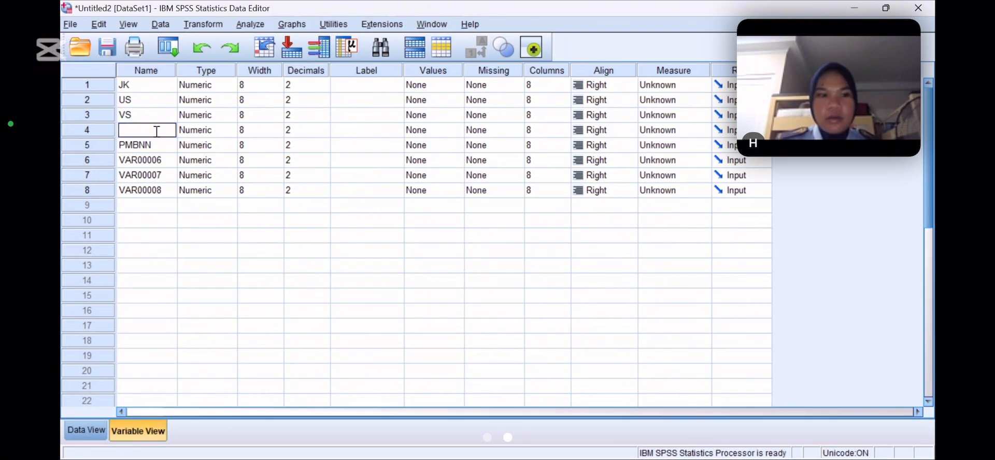
type("PNDDK")
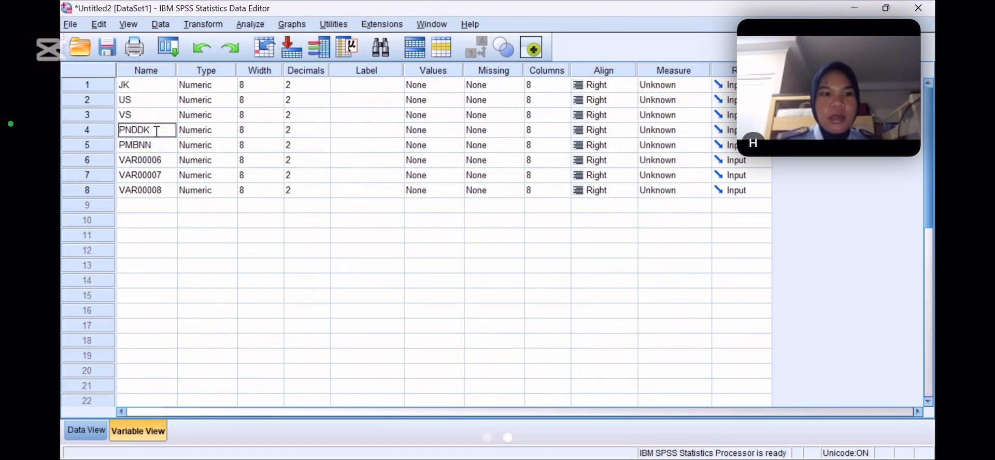
key("Return")
key("BackSpace")
type("KS")
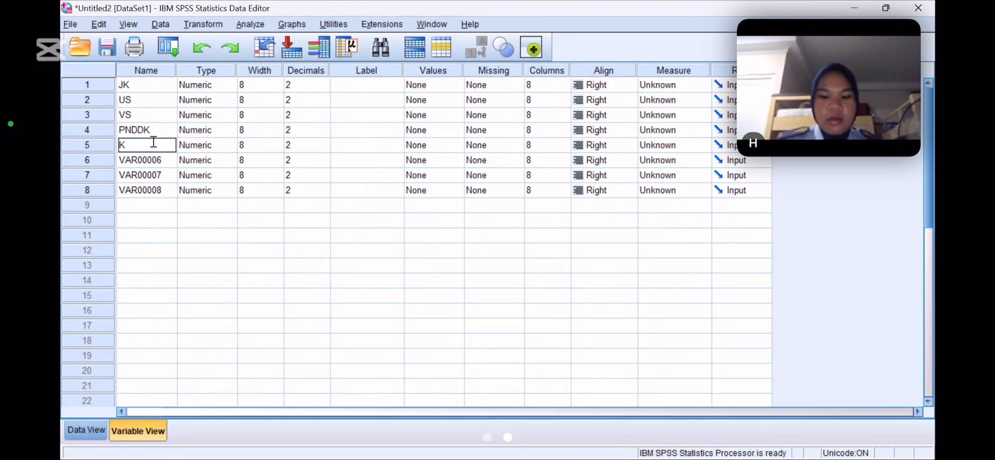
Rename the sixth variable as PMBNN
left_click(155, 158)
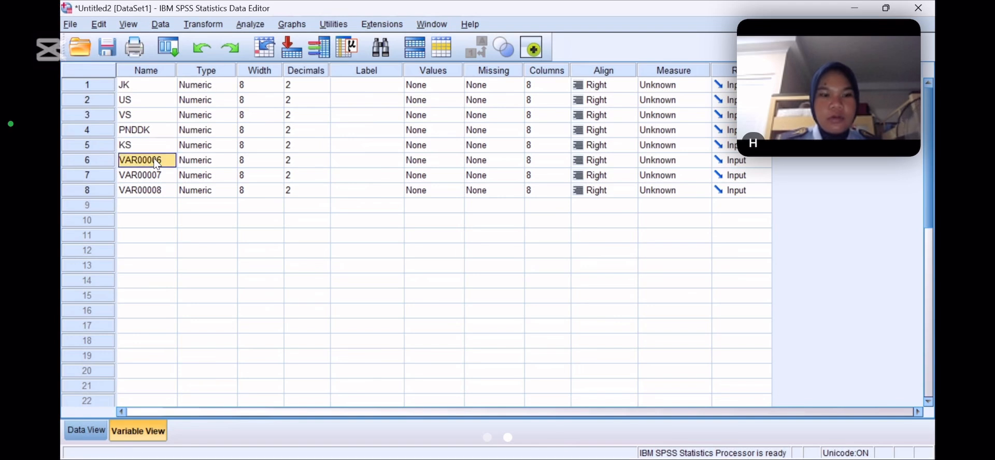
type("PMN")
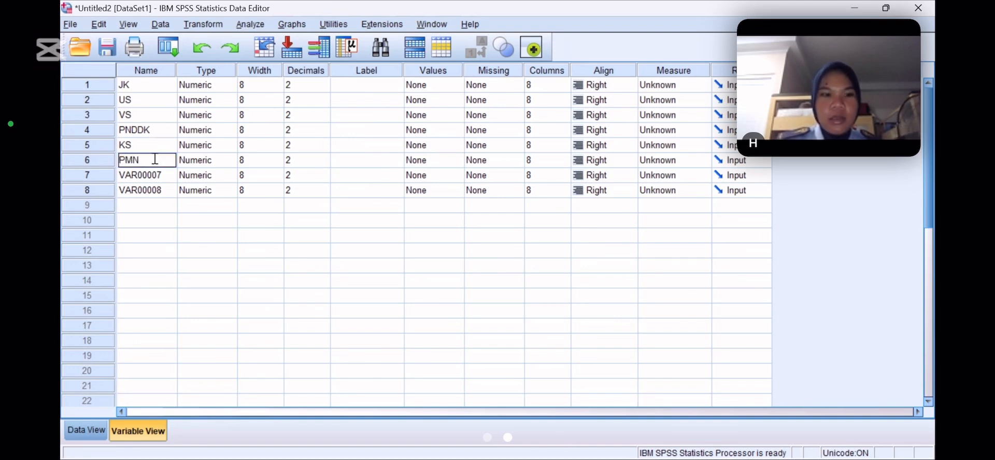
type("N")
key("BackSpace")
key("BackSpace")
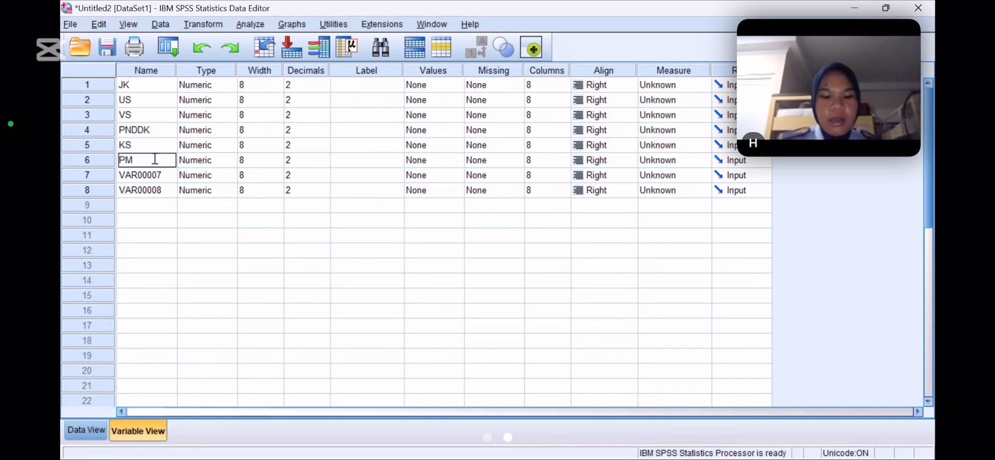
type("BNN")
Rename the seventh variable as XN and the eighth as YN
left_click(156, 176)
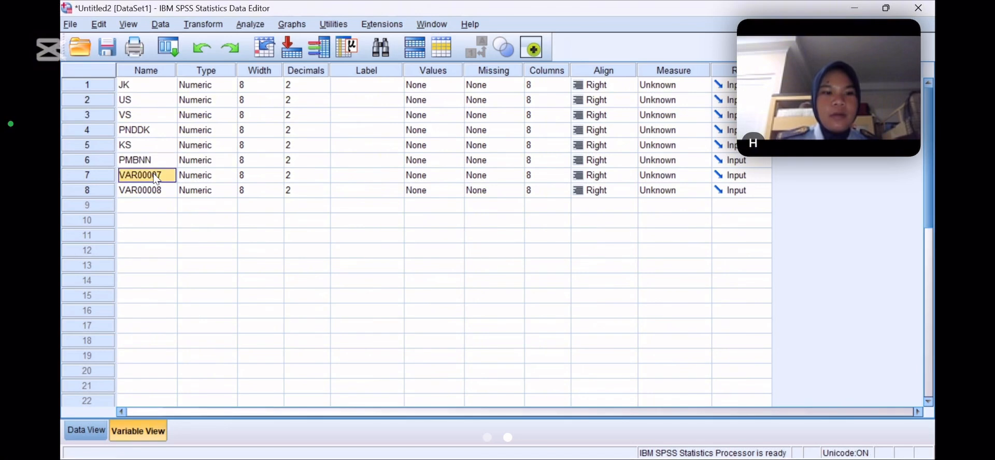
type("XN")
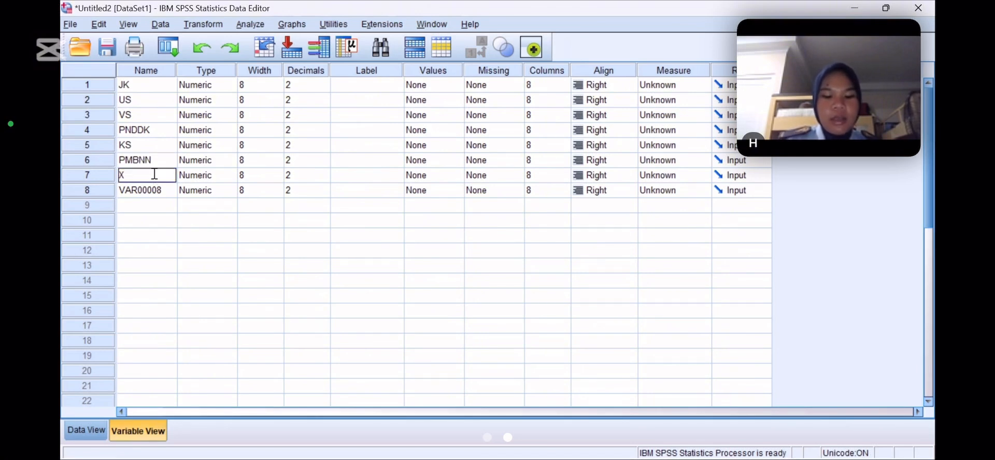
left_click(151, 195)
type("YV")
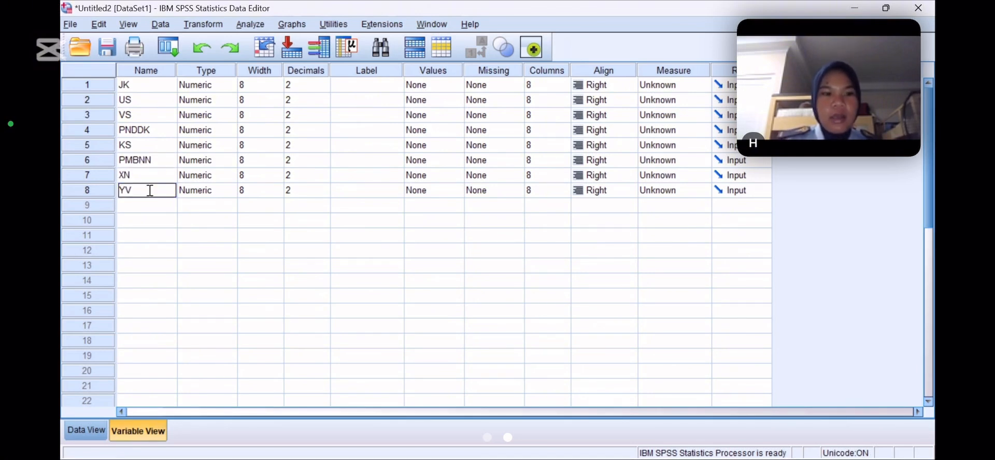
key("BackSpace")
type("N")
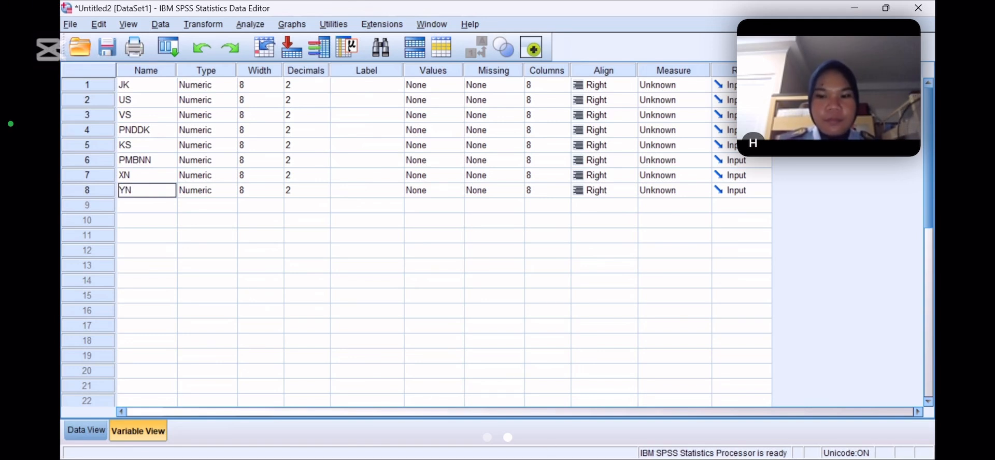
key("alt+Tab")
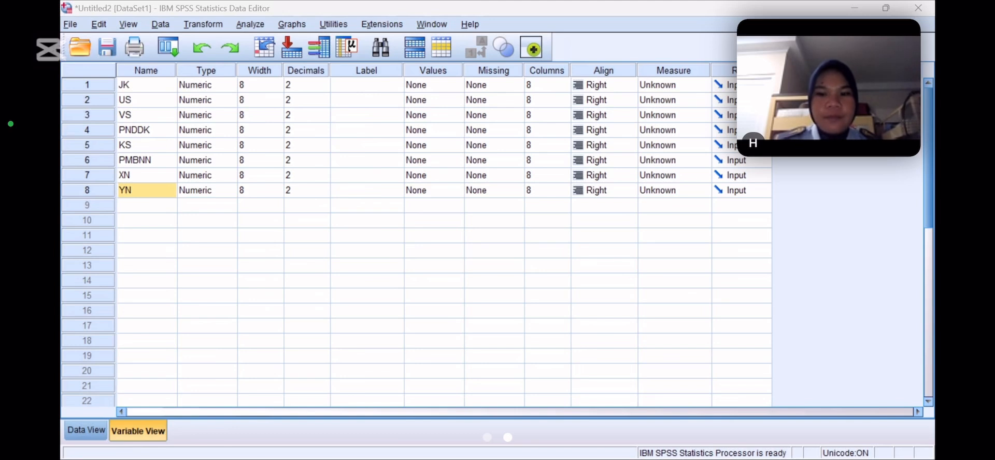
left_click(814, 415)
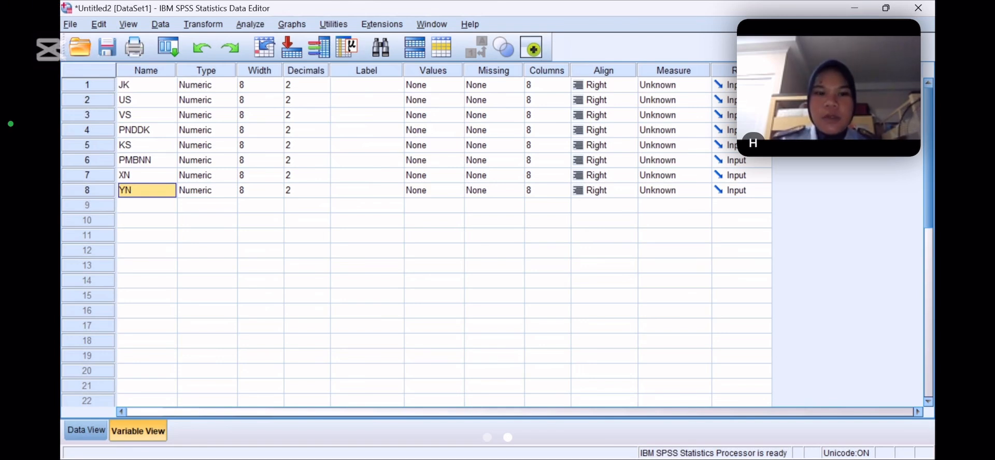
key("alt+Tab")
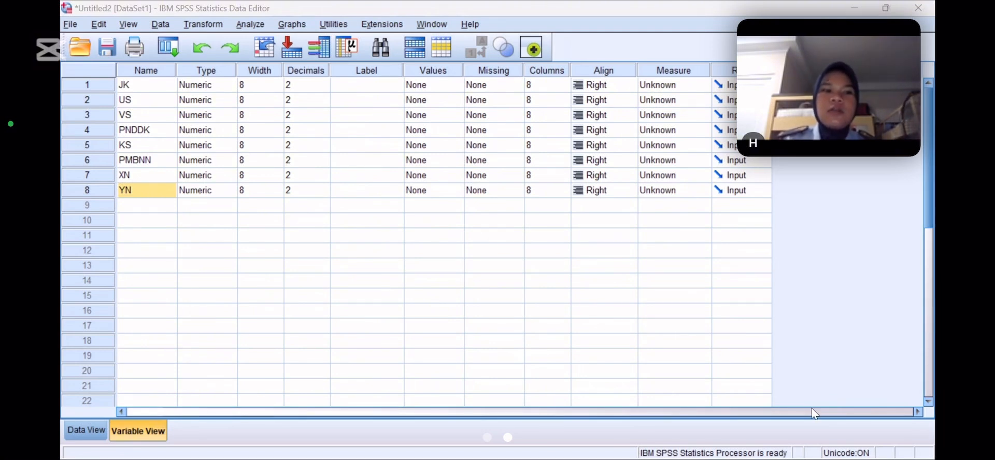
key("alt+Tab")
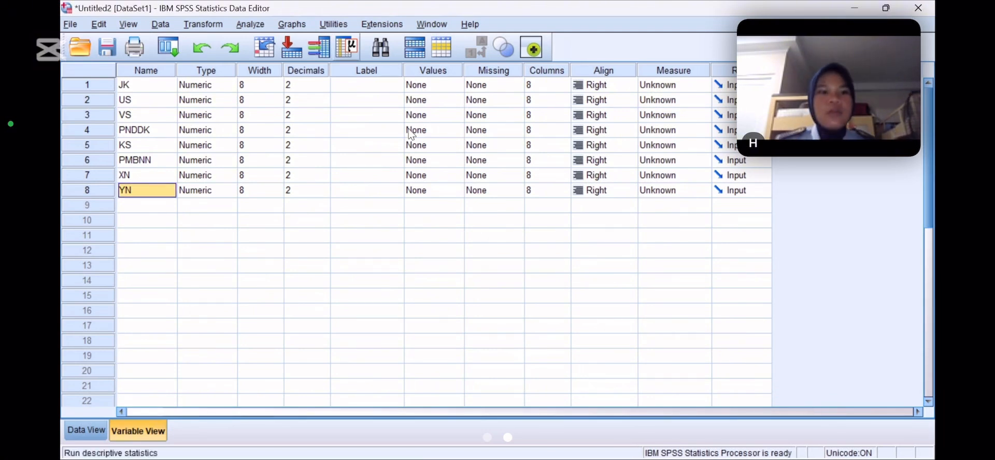
Set the number of decimal places to 0 for the JK and US variables
left_click(307, 99)
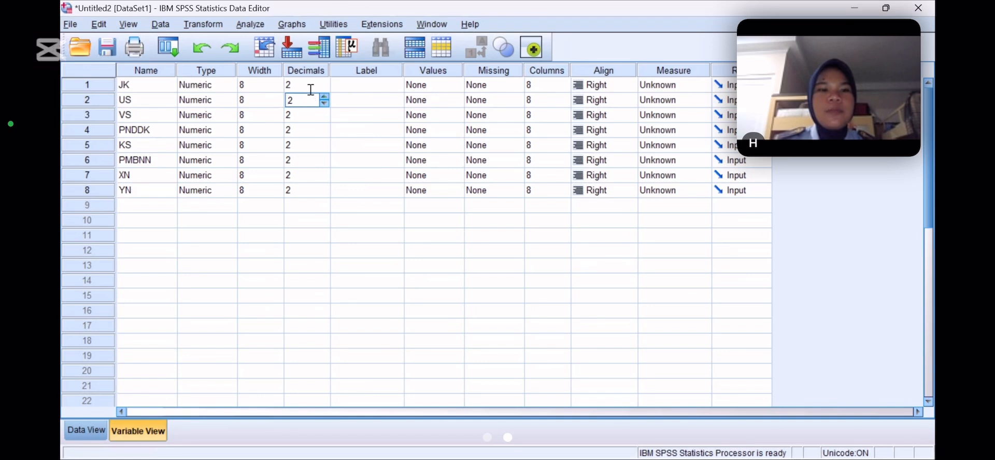
left_click(310, 87)
left_click(325, 91)
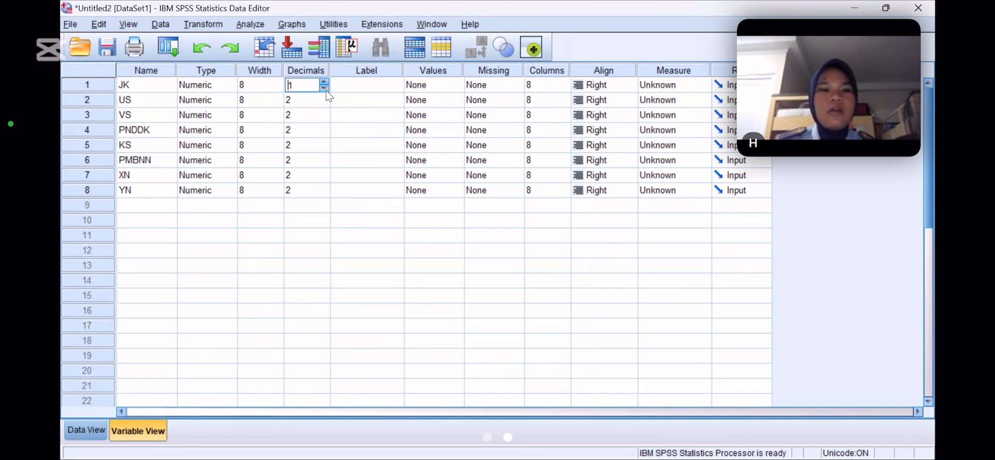
left_click(325, 90)
left_click(322, 102)
left_click(324, 103)
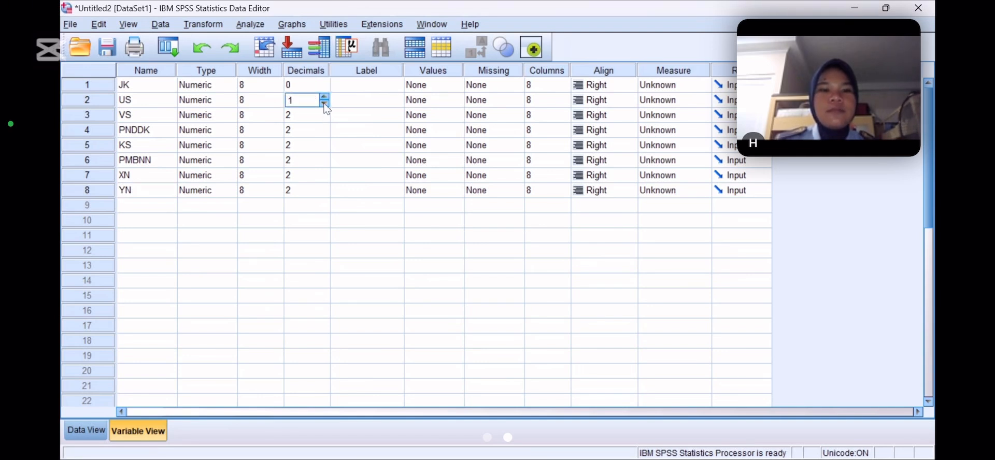
left_click(324, 102)
Set the number of decimal places to 0 for the VS and PNDDK variables
left_click(325, 111)
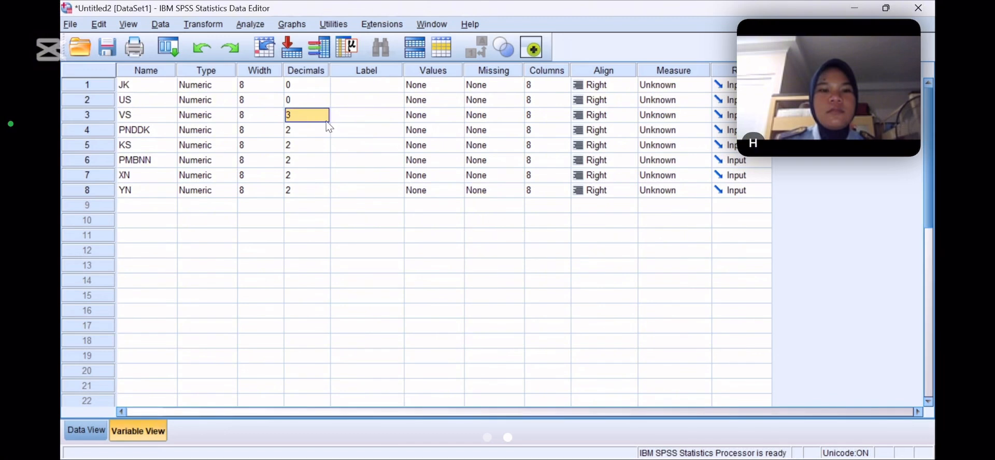
left_click(326, 119)
left_click(325, 120)
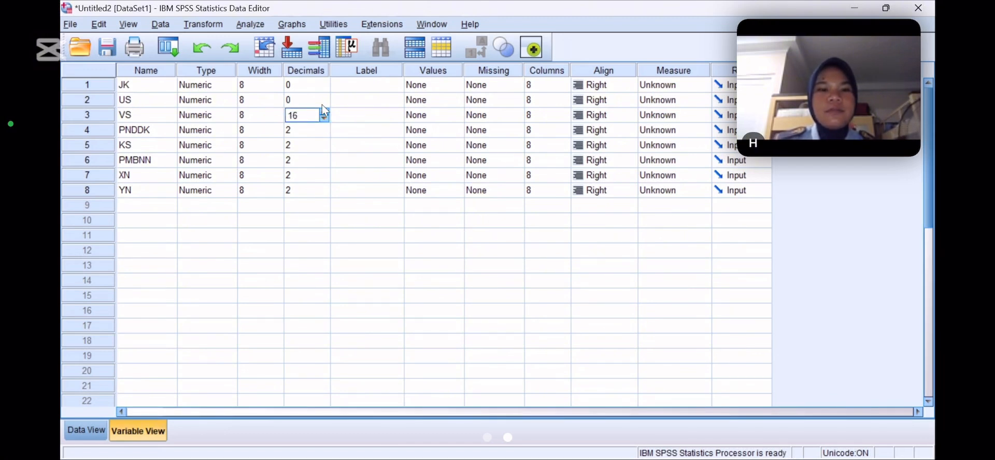
left_click(321, 104)
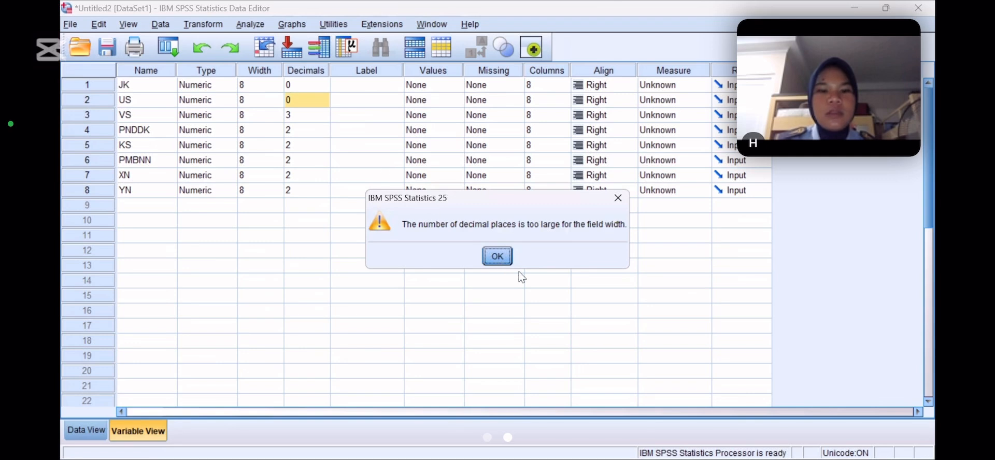
left_click(332, 117)
left_click(324, 119)
left_click(324, 118)
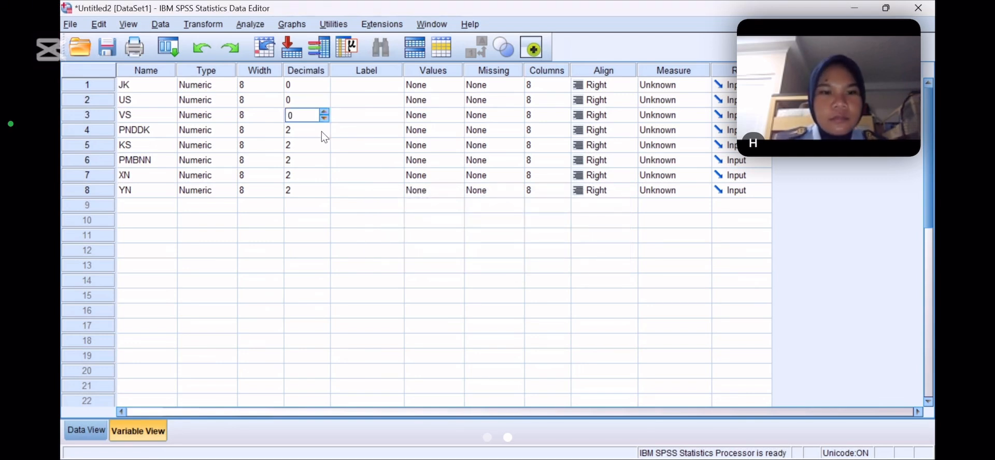
left_click(321, 132)
left_click(324, 133)
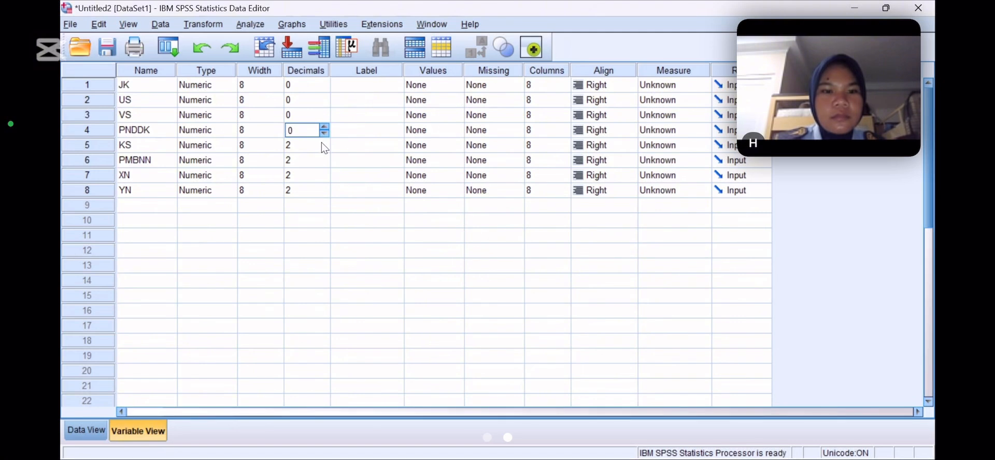
Set the number of decimal places to 0 for the KS, PMBNN and XN variables
left_click(321, 146)
left_click(322, 148)
left_click(321, 175)
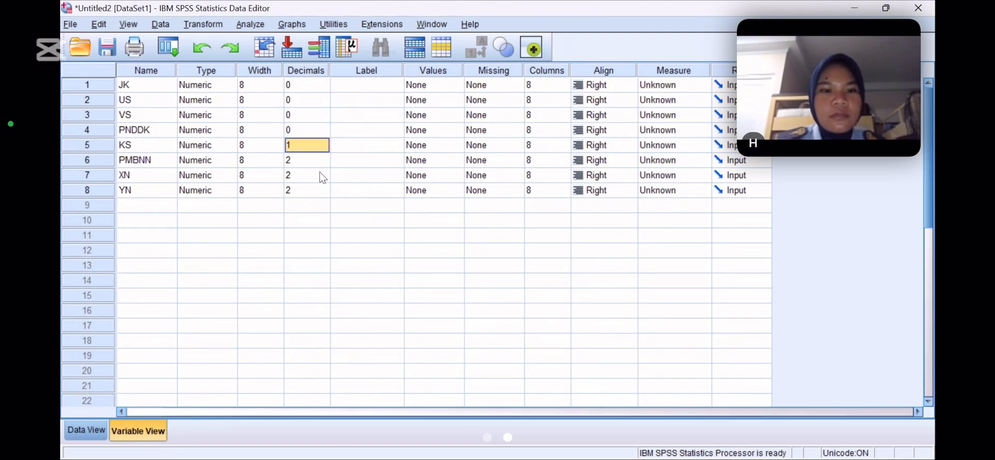
double_click(324, 179)
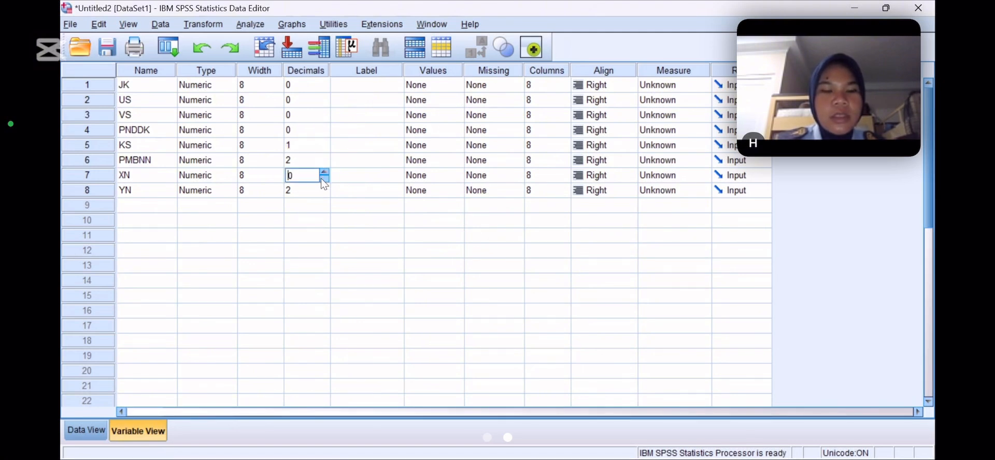
left_click(321, 165)
left_click(324, 164)
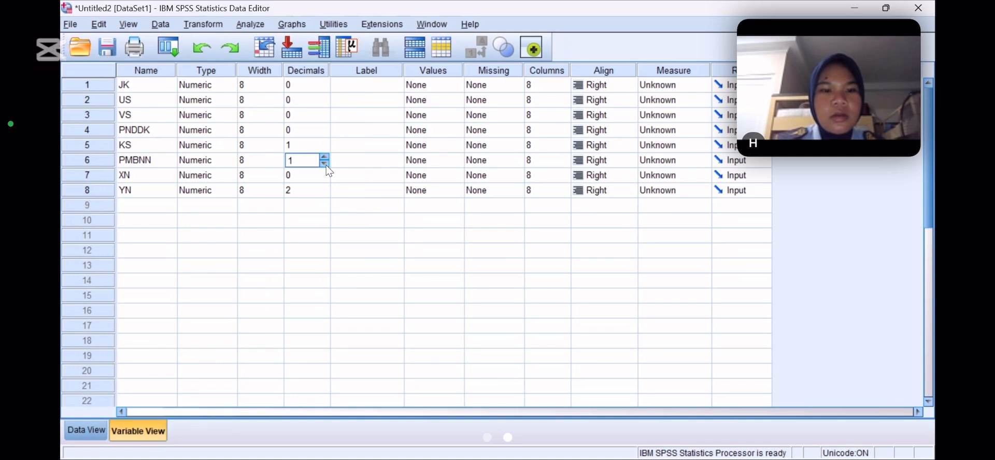
left_click(323, 163)
left_click(321, 149)
left_click(324, 149)
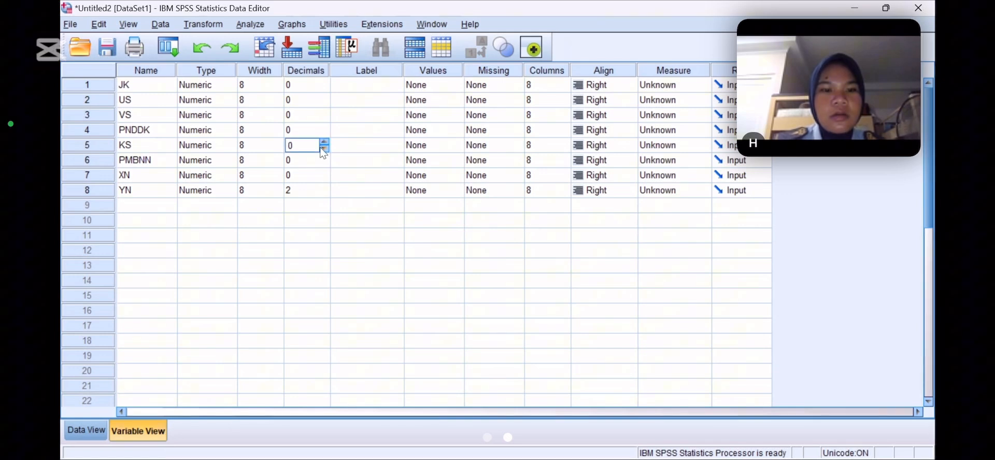
Set the number of decimal places to 0 for the YN variable
left_click(327, 187)
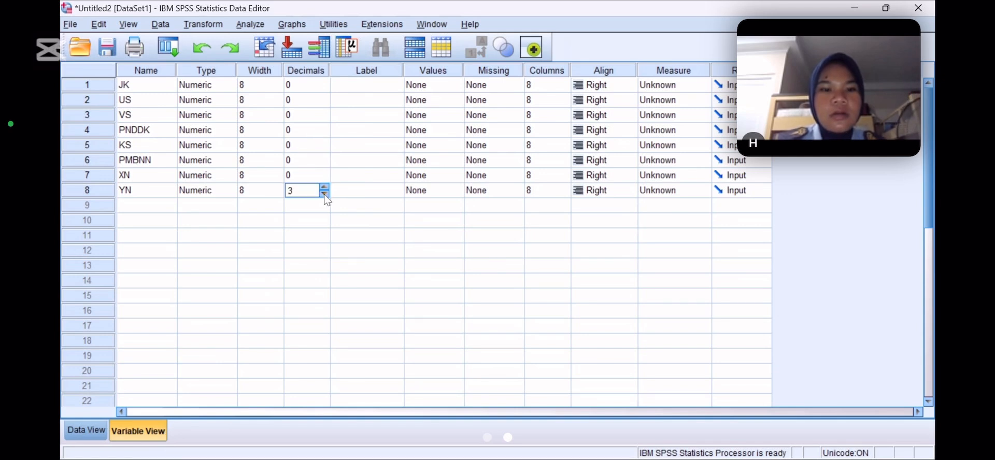
left_click(324, 194)
left_click(324, 194)
left_click(325, 194)
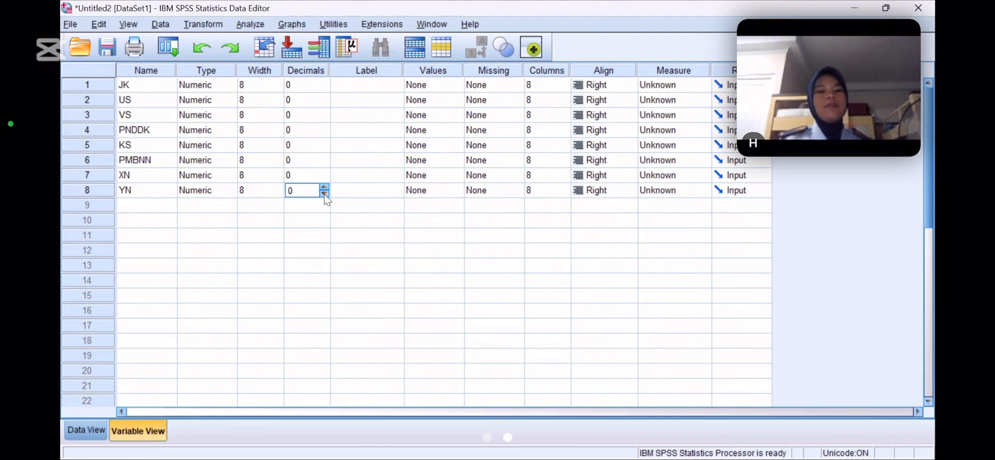
Label the JK variable JENIS KELAMIN and the US variable USIA
left_click(370, 85)
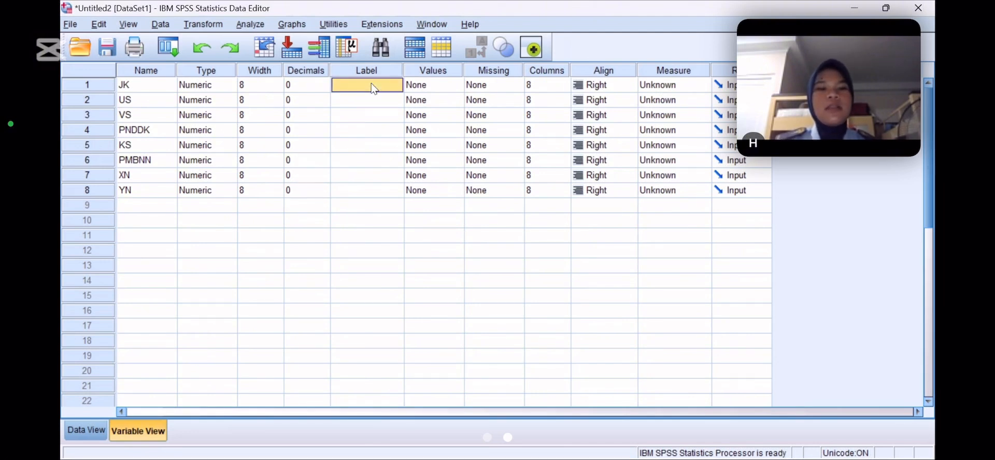
type("JENI")
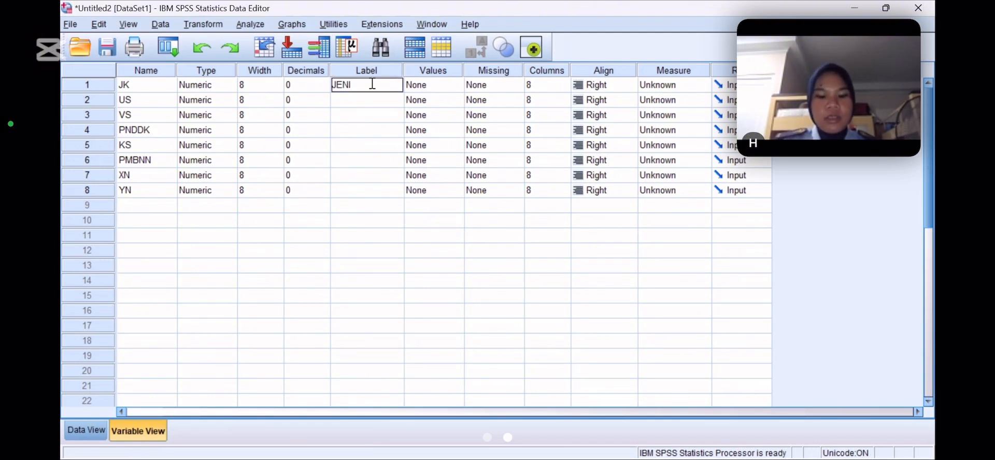
type("S KELAMIN")
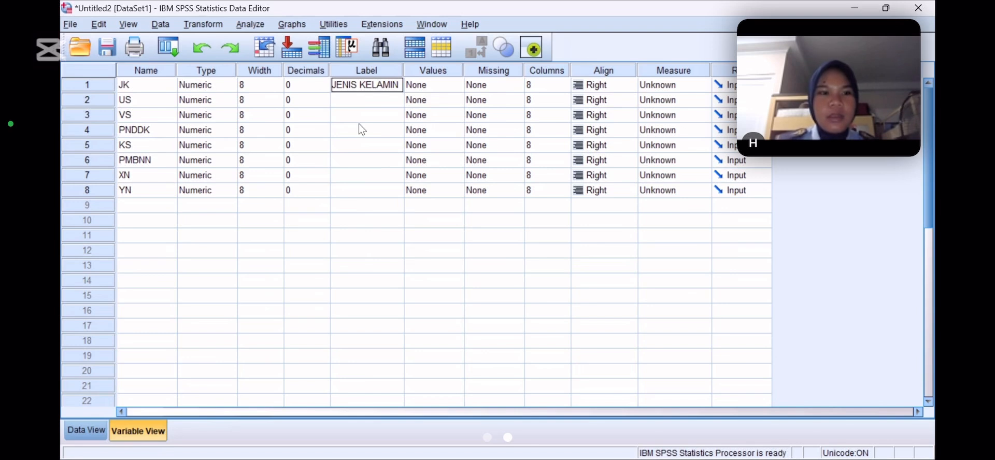
key("Return")
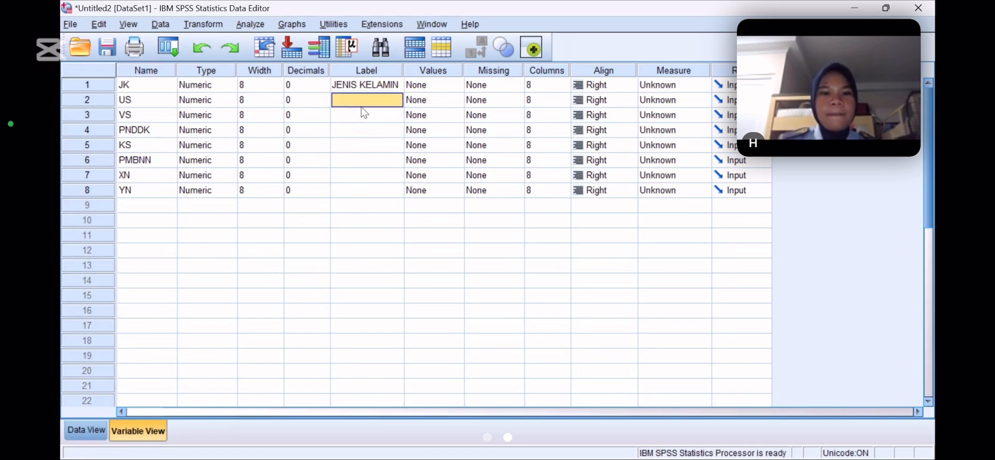
type("USIA")
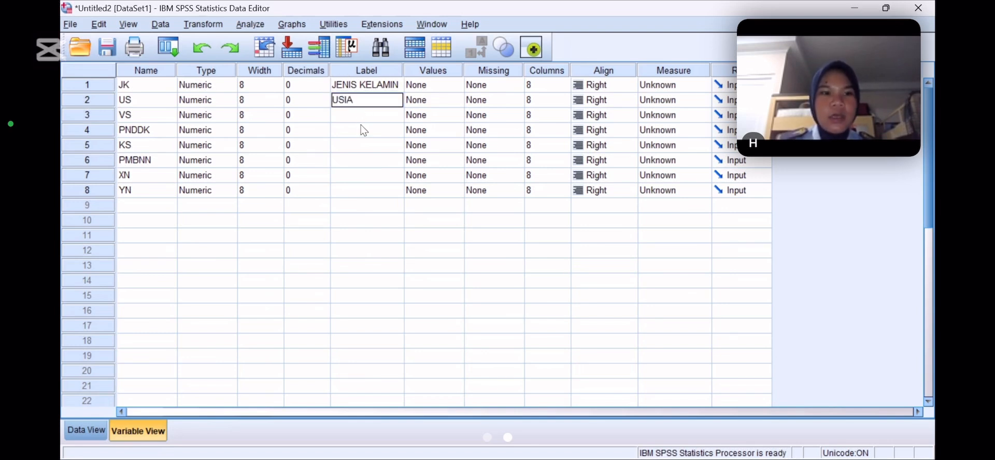
key("Return")
Enter VONIS as the label of the VS variable
type("V")
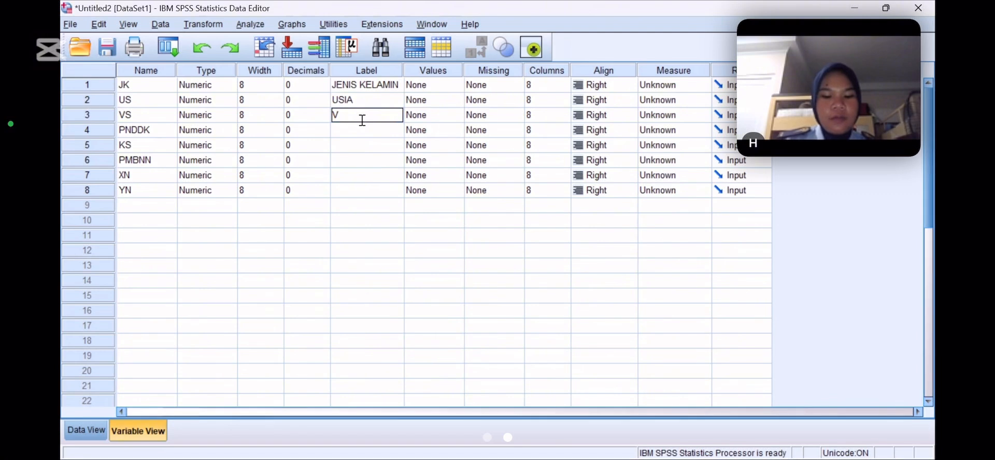
type("ONI\\S")
key("BackSpace")
type("S")
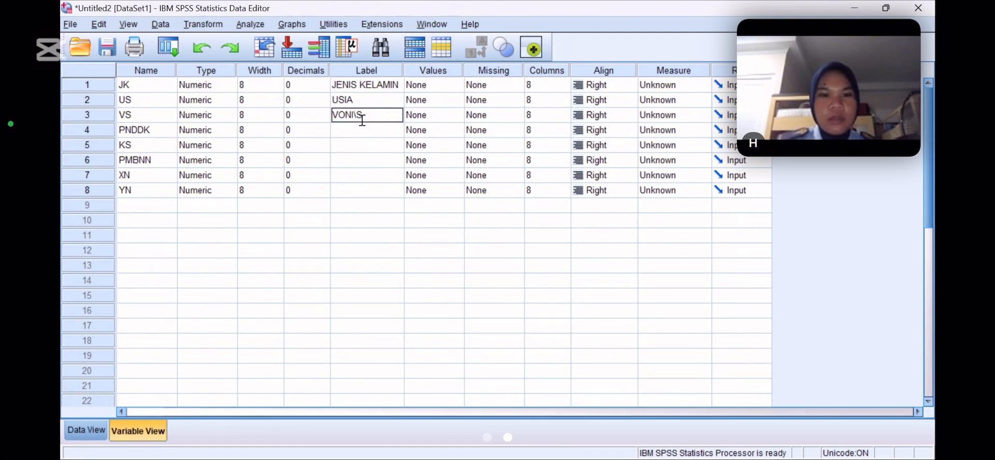
key("BackSpace")
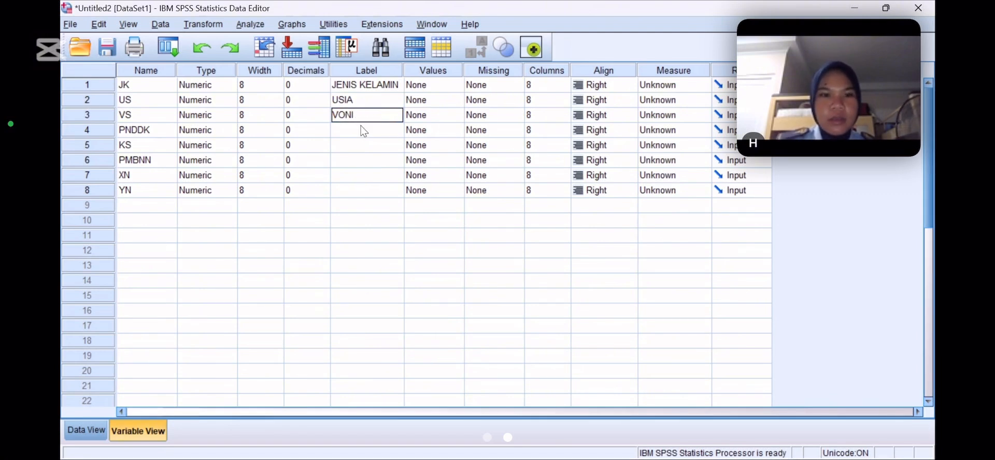
Enter PENDIDIKAN as the label of the PNDDK variable
left_click(361, 132)
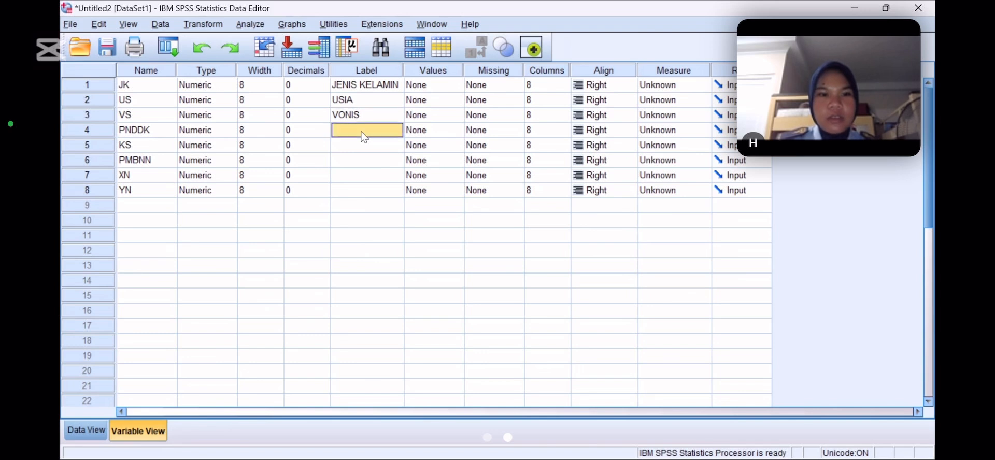
type("PENDE")
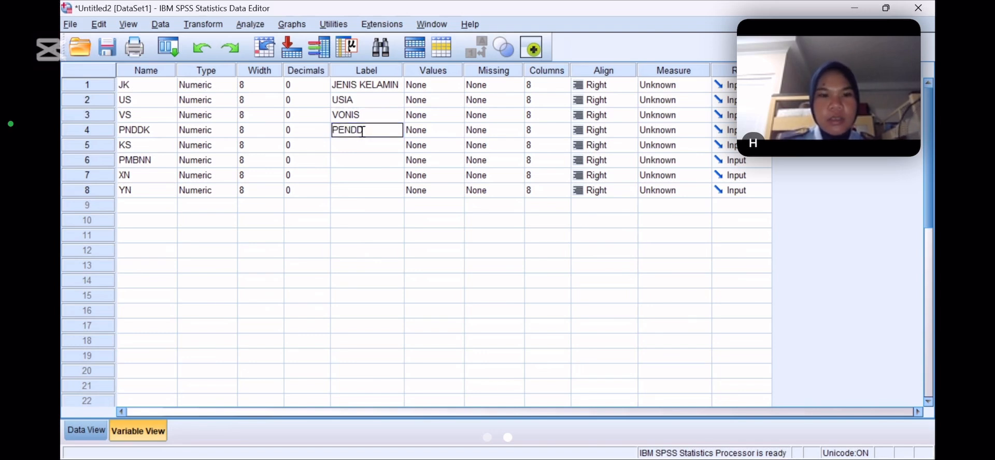
key("BackSpace")
type("IDIKA")
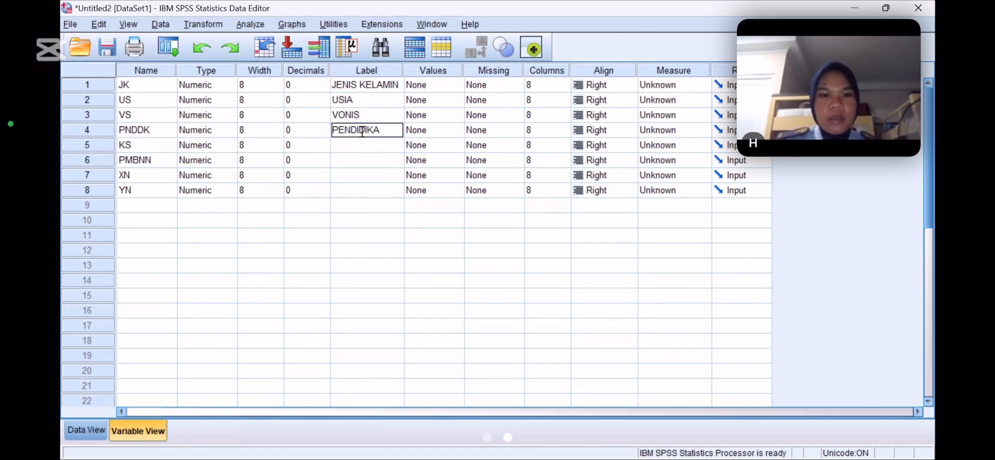
type("N")
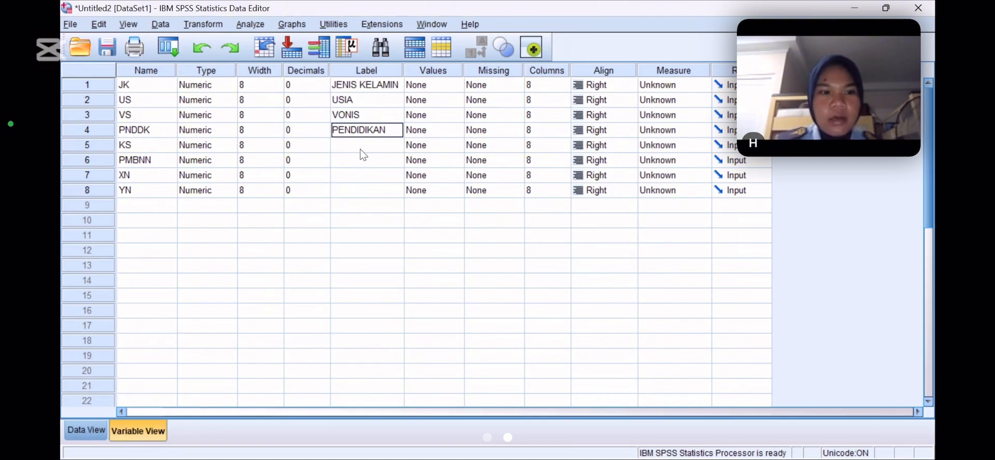
key("Return")
Label the KS variable KASUS and the PMBNN variable PEMBINAAN
type("KASUS")
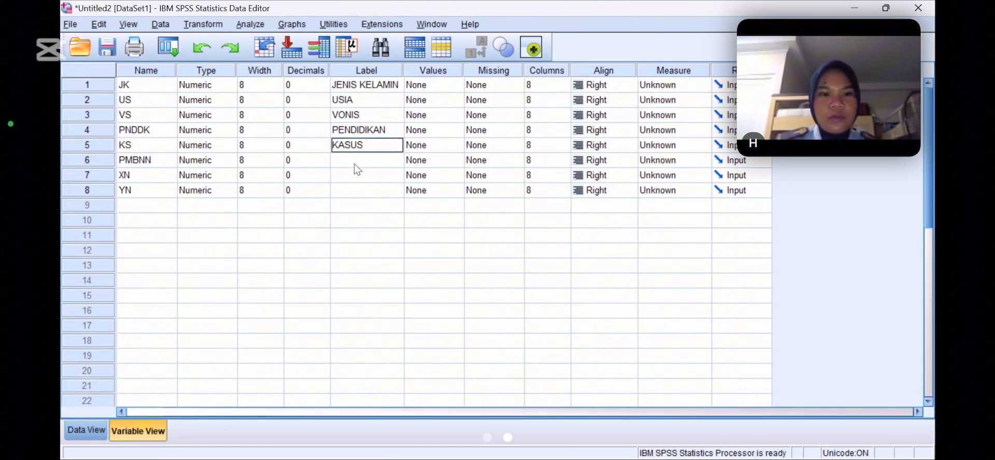
key("Return")
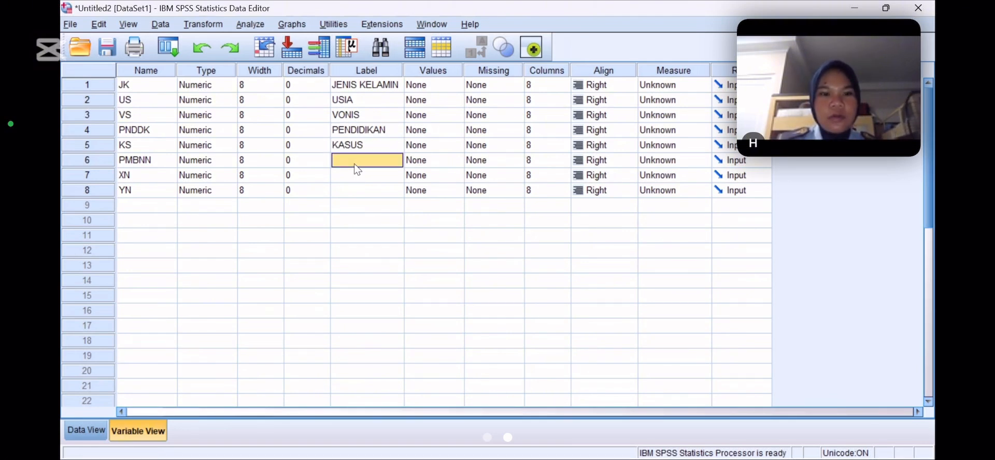
type("PEMBINAAN")
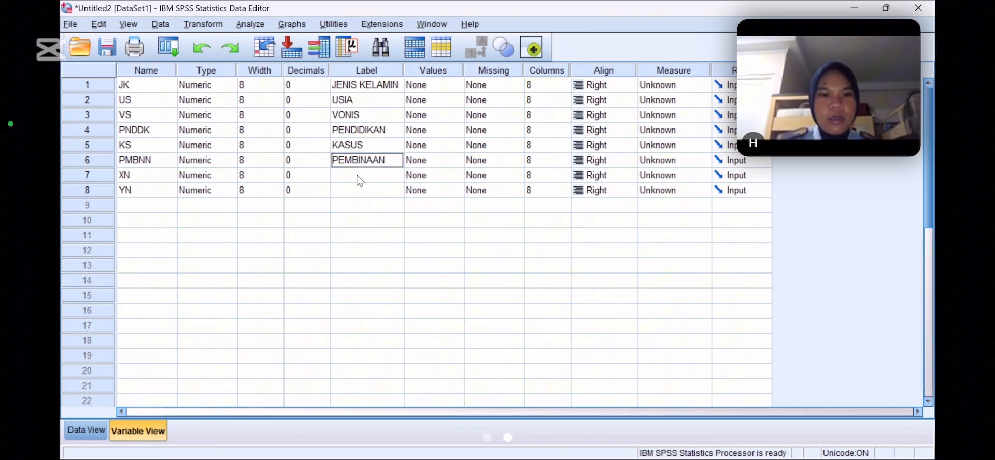
key("Return")
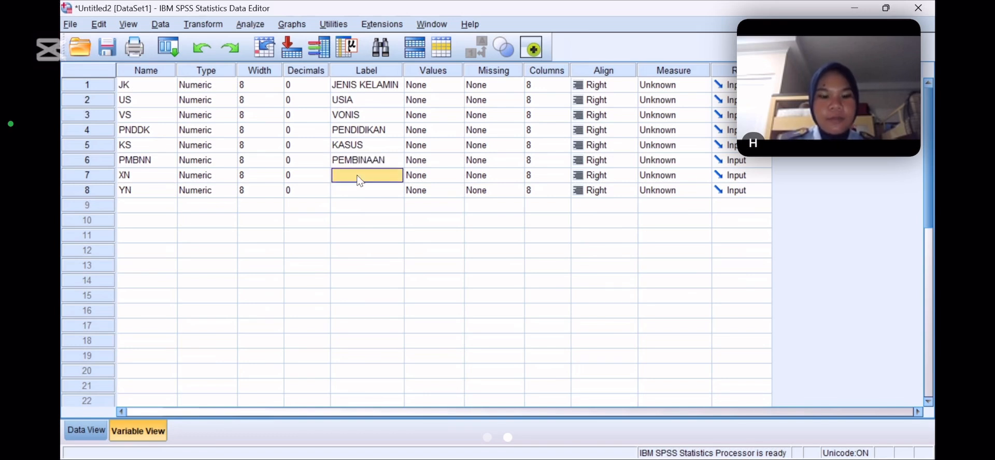
Label the XN variable X TOTAL and the YN variable Y TOTAL
type("X TOTAL")
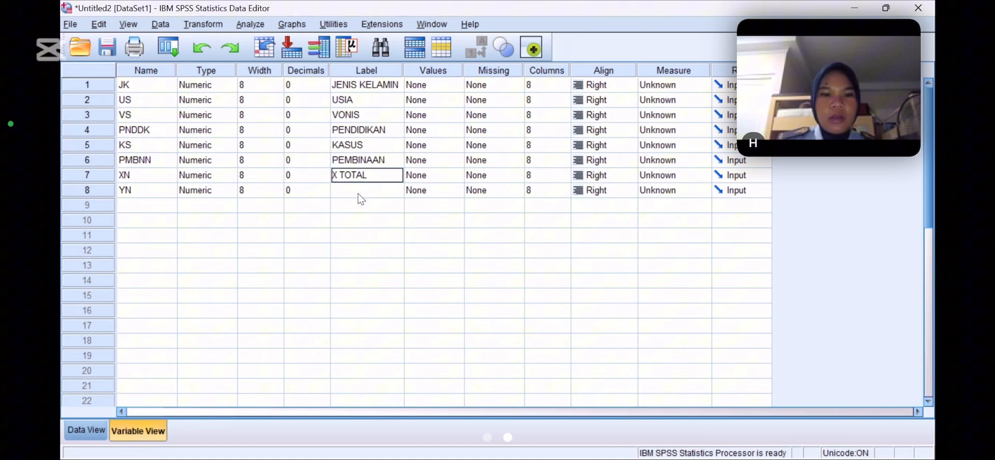
key("Return")
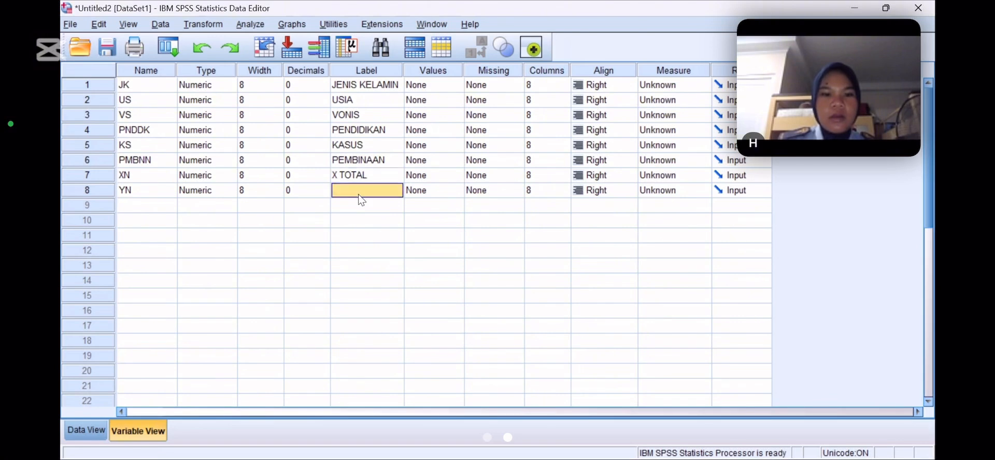
type("Y TOTAL")
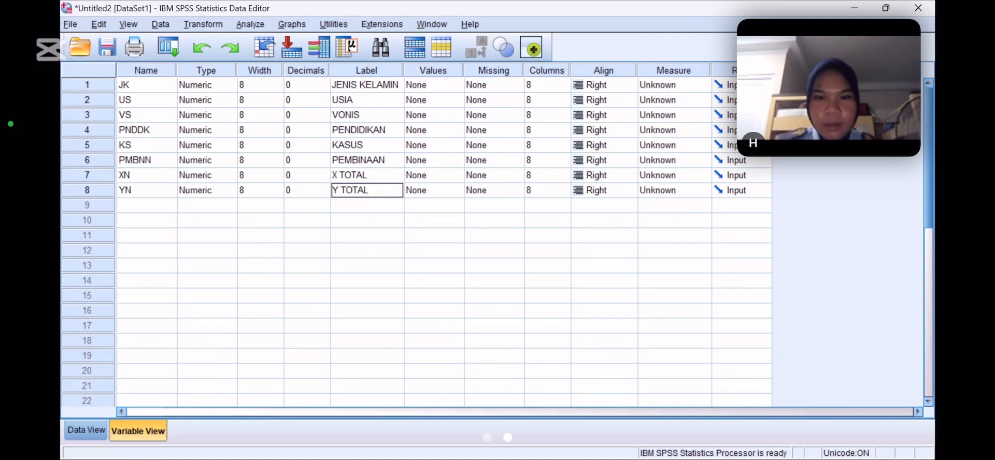
key("alt+Tab")
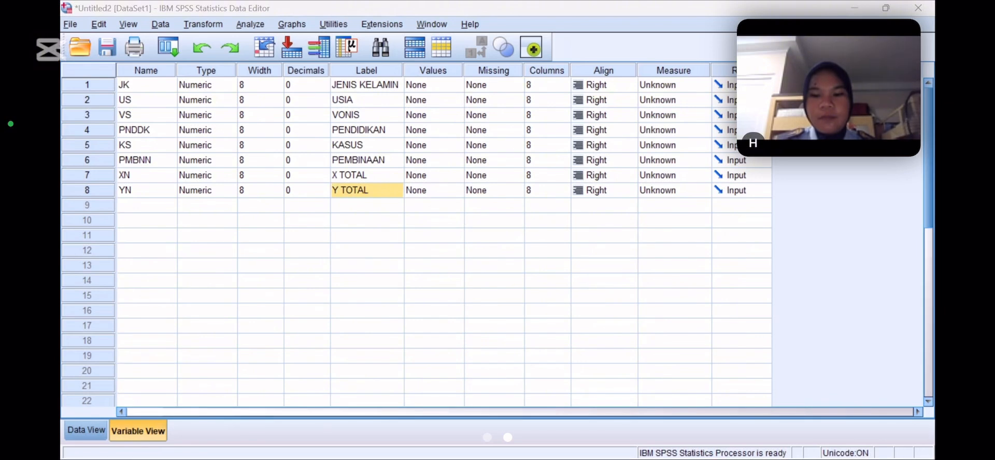
left_click(816, 398)
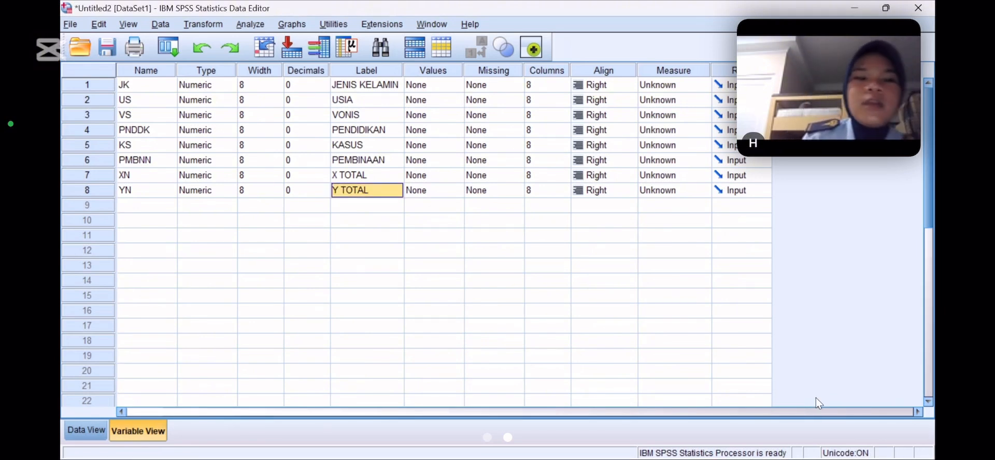
Set the measurement level of the JK and US variables to Nominal
left_click(656, 87)
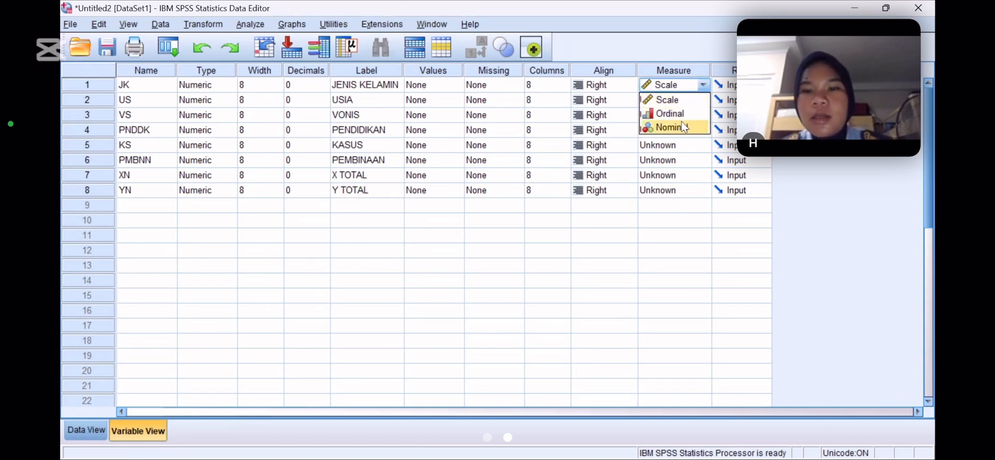
left_click(684, 127)
left_click(700, 98)
left_click(695, 115)
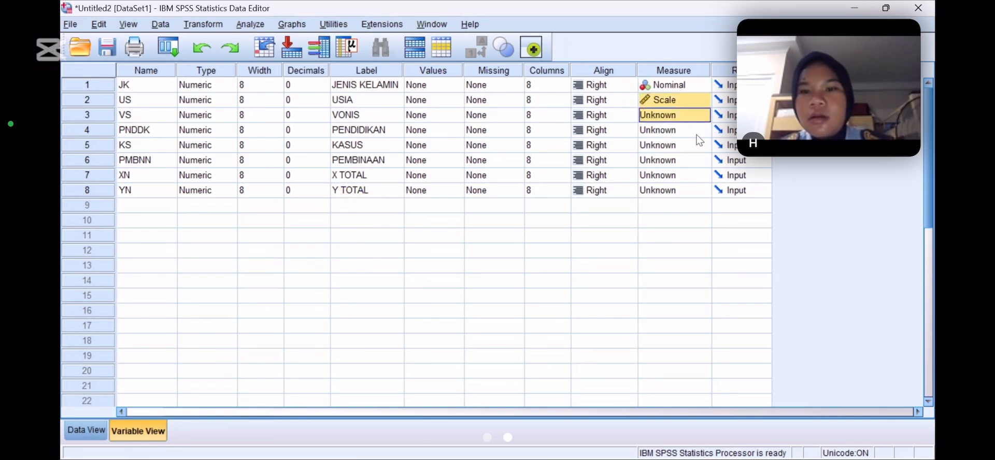
left_click(693, 101)
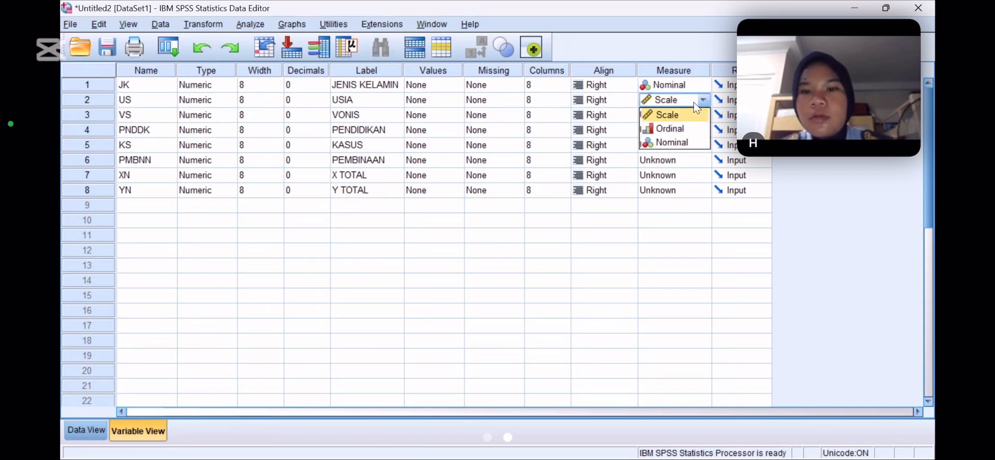
left_click(693, 139)
Set the measurement level of the XN and YN variables to Scale
left_click_drag(695, 114, 690, 170)
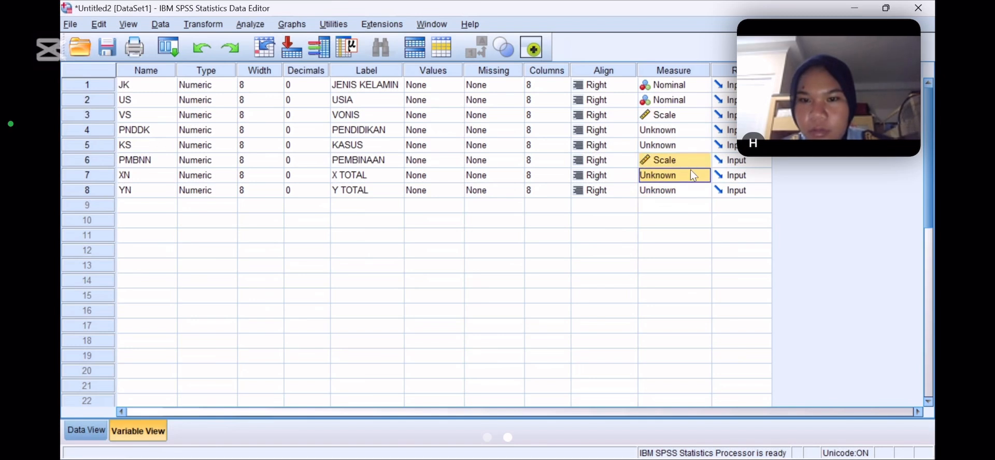
left_click(690, 170)
left_click(675, 189)
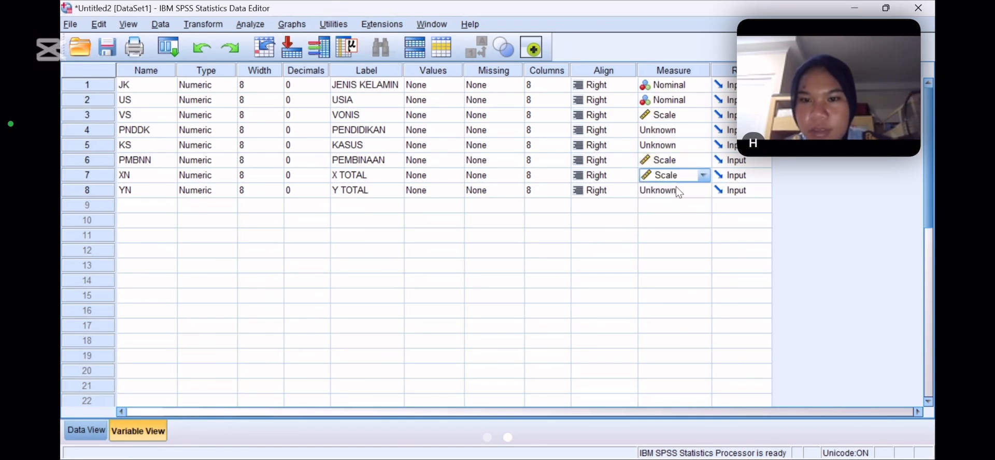
left_click(675, 190)
left_click(673, 205)
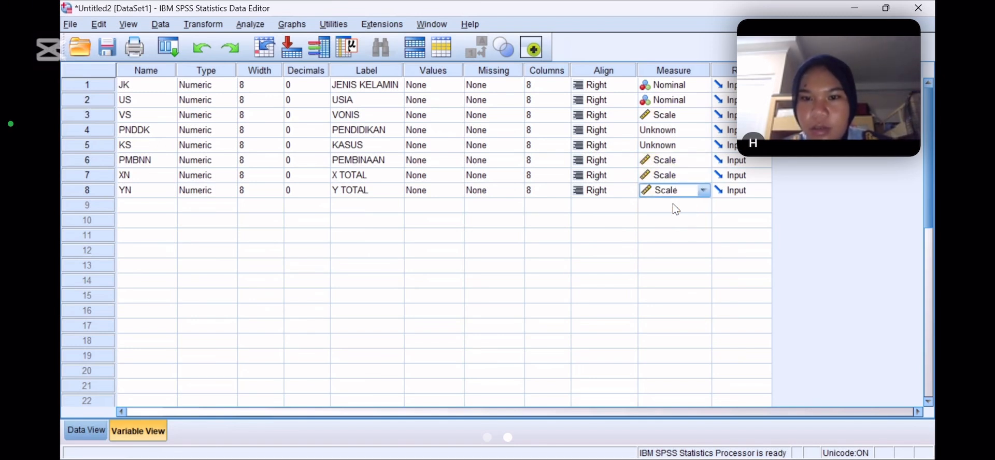
Set the measurement level of the PMBNN and KS variables to Nominal
left_click(674, 158)
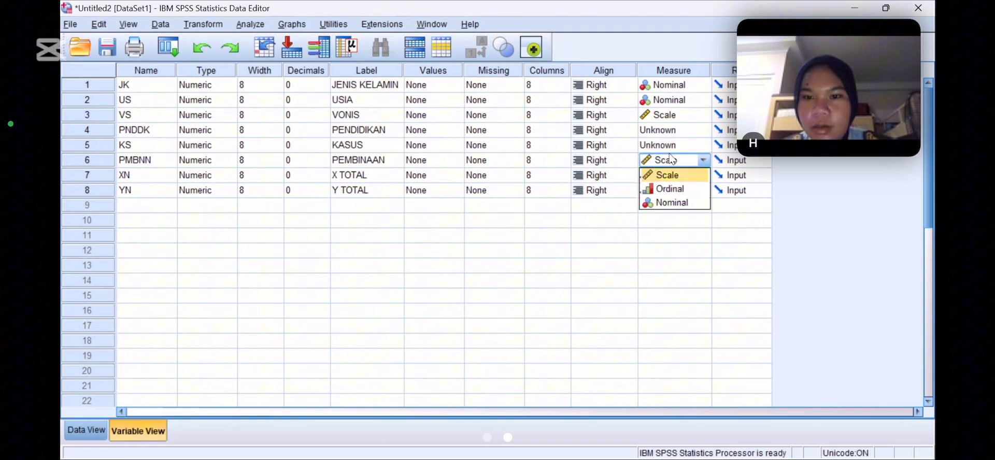
left_click(673, 202)
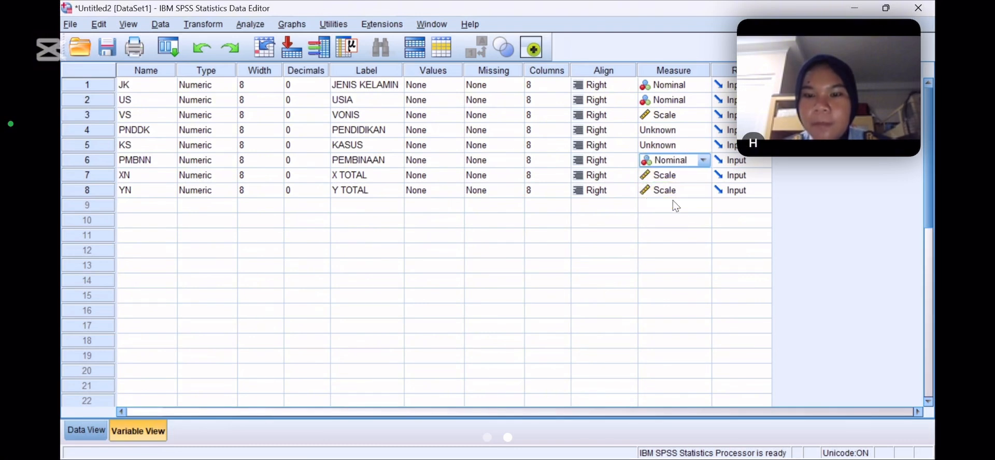
left_click(673, 150)
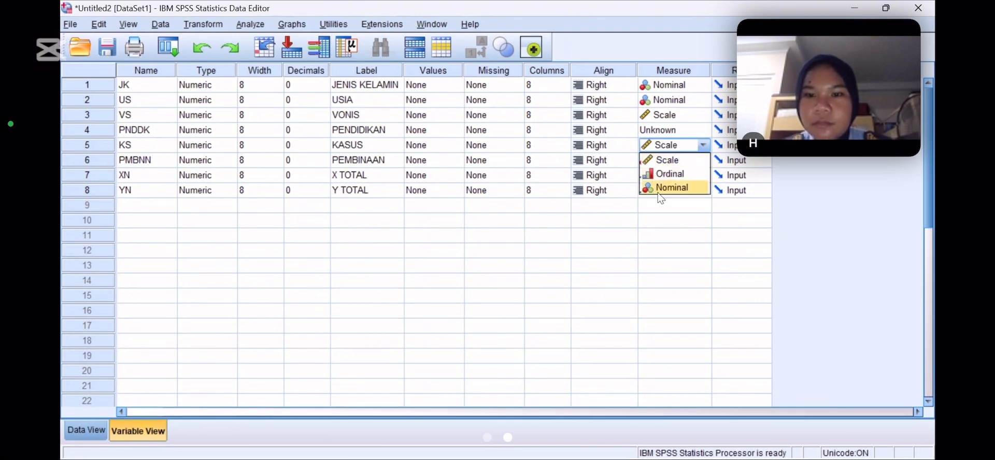
left_click(660, 187)
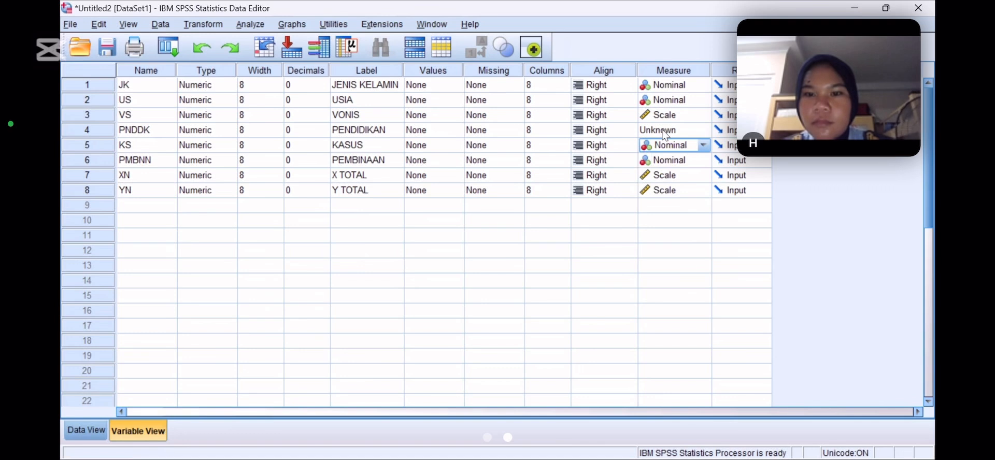
Set the measurement level of the PNDDK and VS variables to Nominal and return to the data rows
left_click(665, 131)
left_click(660, 174)
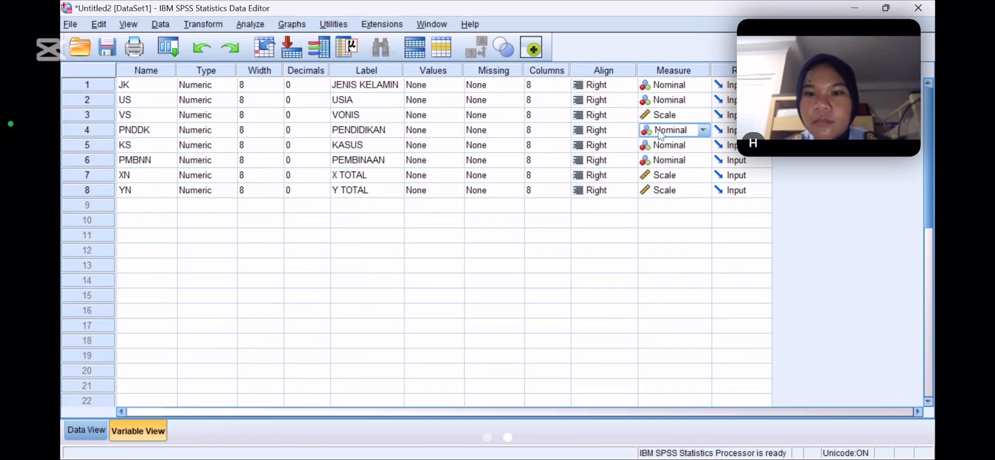
left_click(662, 113)
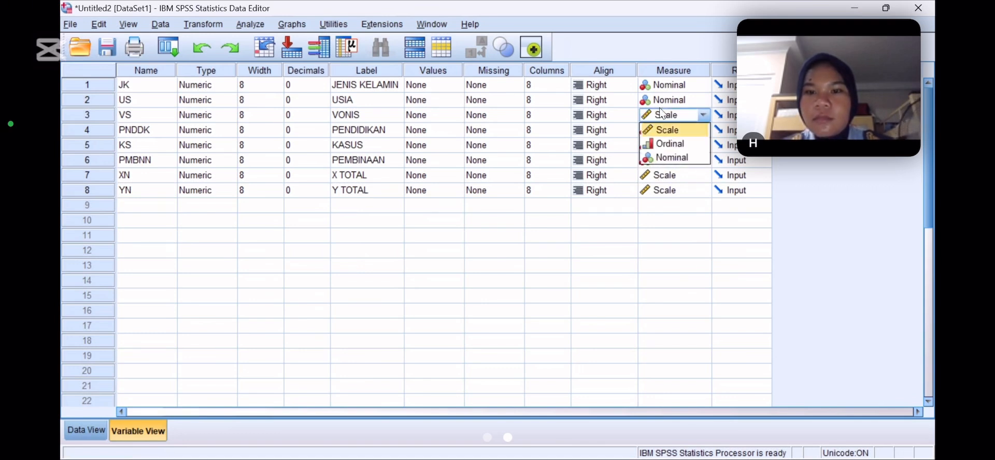
left_click(662, 161)
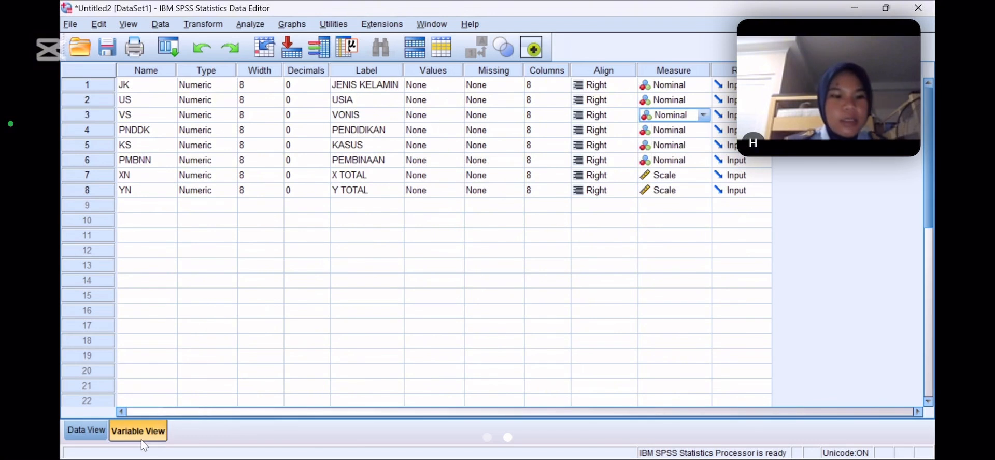
left_click(85, 430)
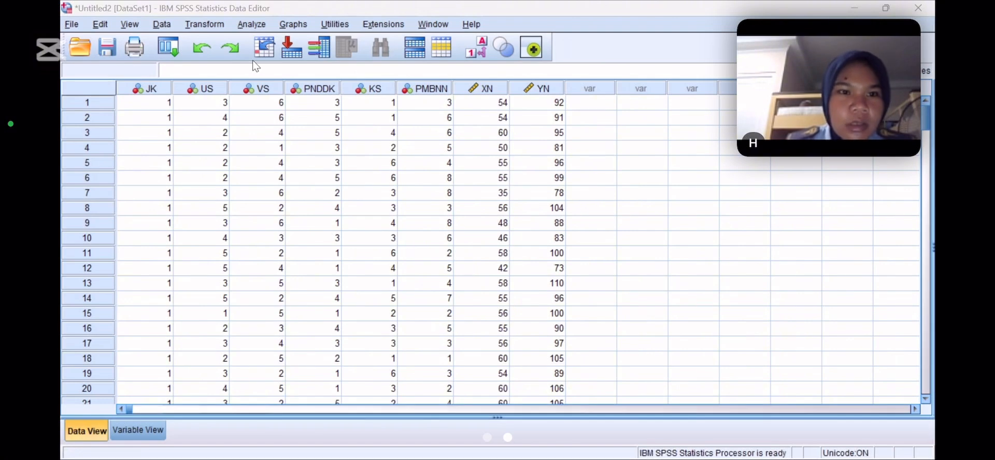
Start a Frequencies analysis and add JENIS KELAMIN, USIA, PENDIDIKAN and VONIS as its variables
left_click(251, 24)
mouse_move(253, 59)
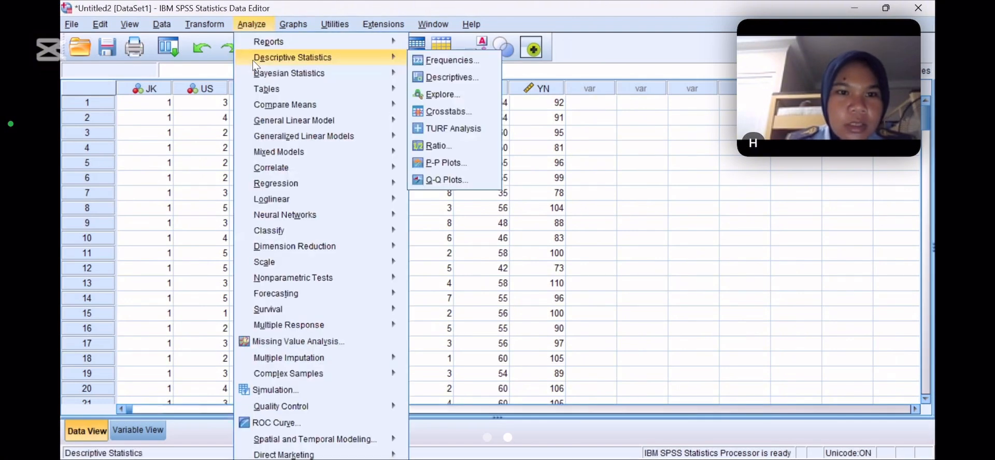
left_click(420, 61)
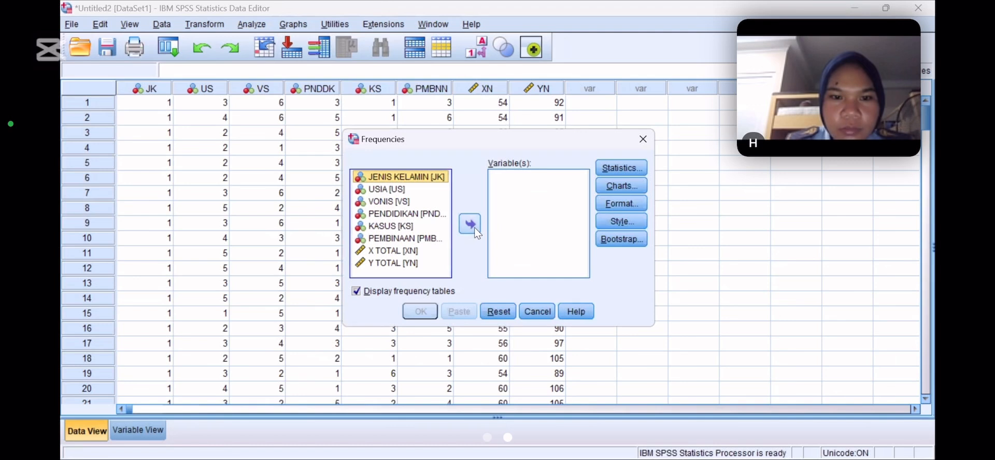
left_click(474, 227)
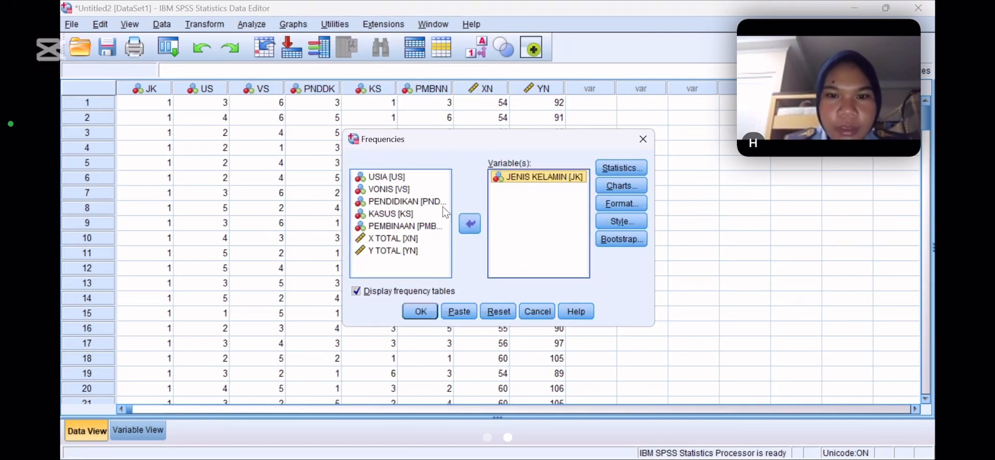
left_click(421, 179)
left_click(468, 223)
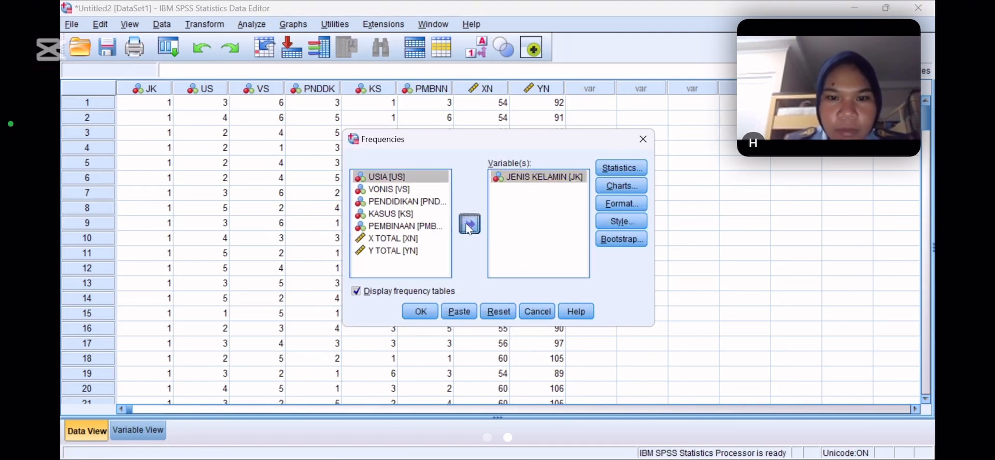
left_click(424, 189)
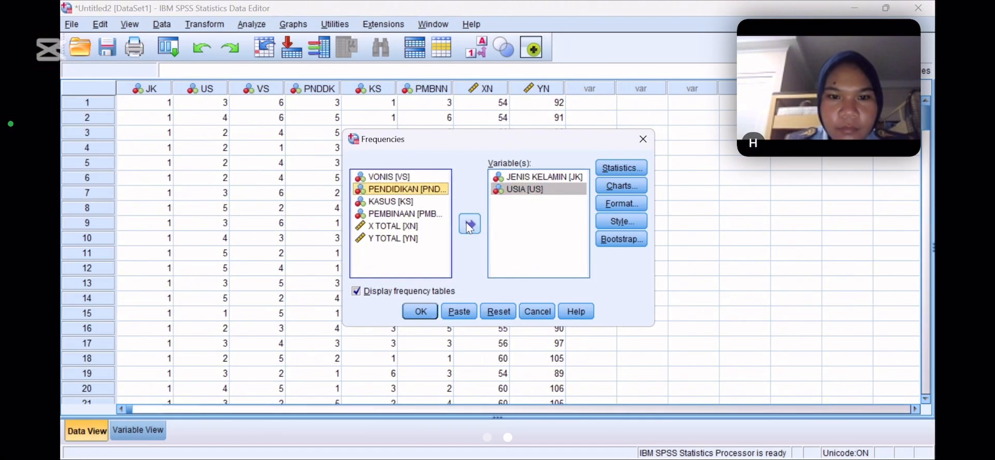
left_click(469, 227)
left_click(430, 179)
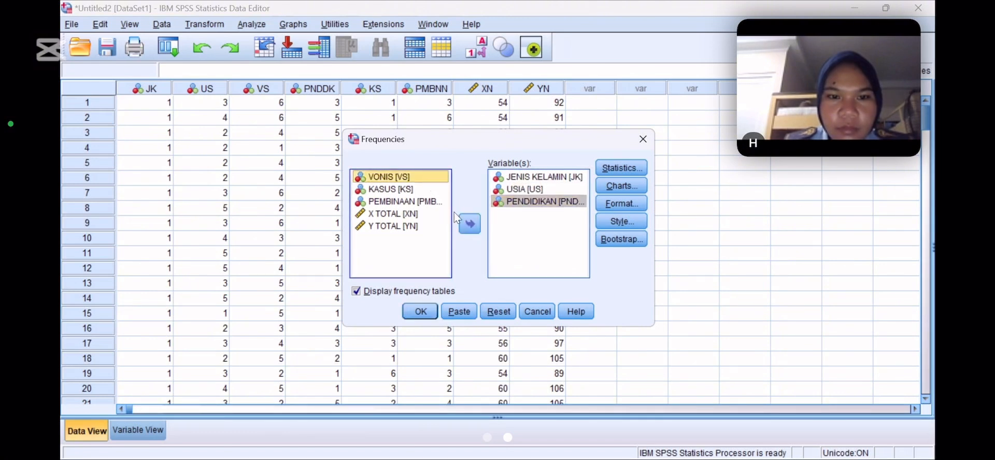
left_click(469, 225)
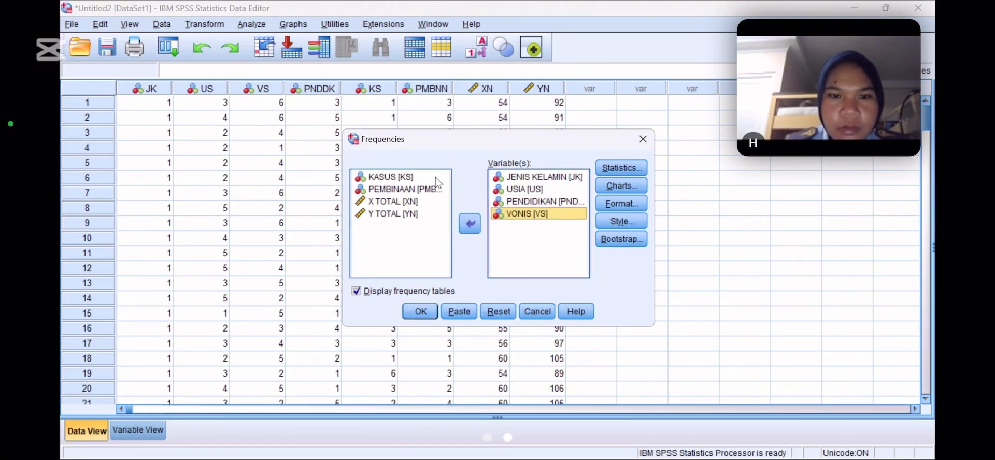
Add KASUS, PEMBINAAN, X TOTAL and Y TOTAL to the Frequencies analysis variables
left_click(436, 177)
left_click(468, 225)
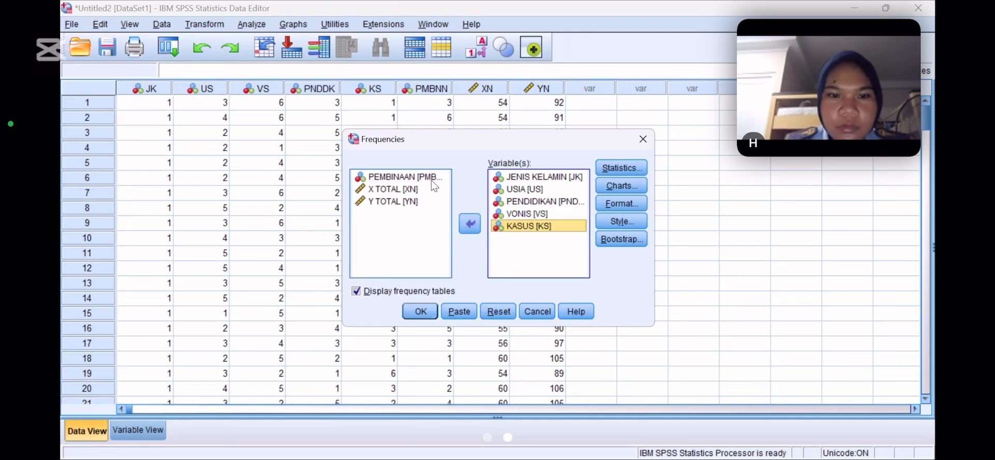
left_click(431, 179)
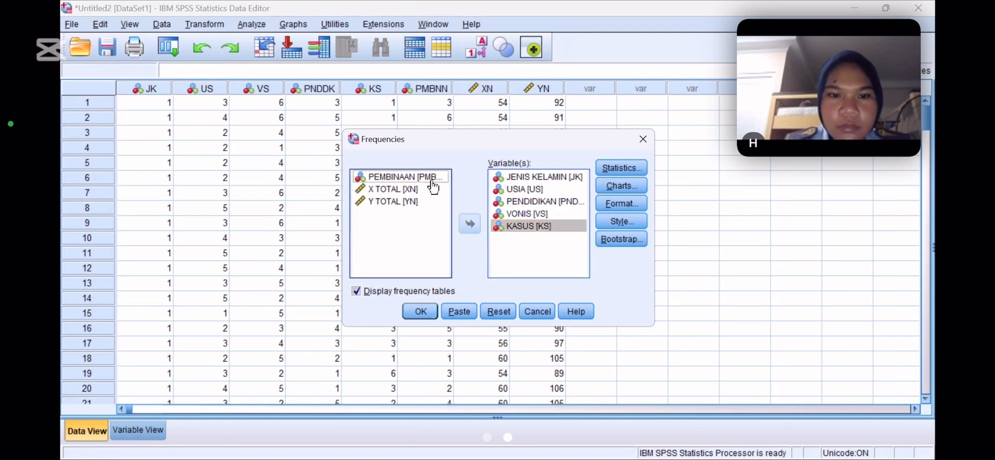
left_click(467, 224)
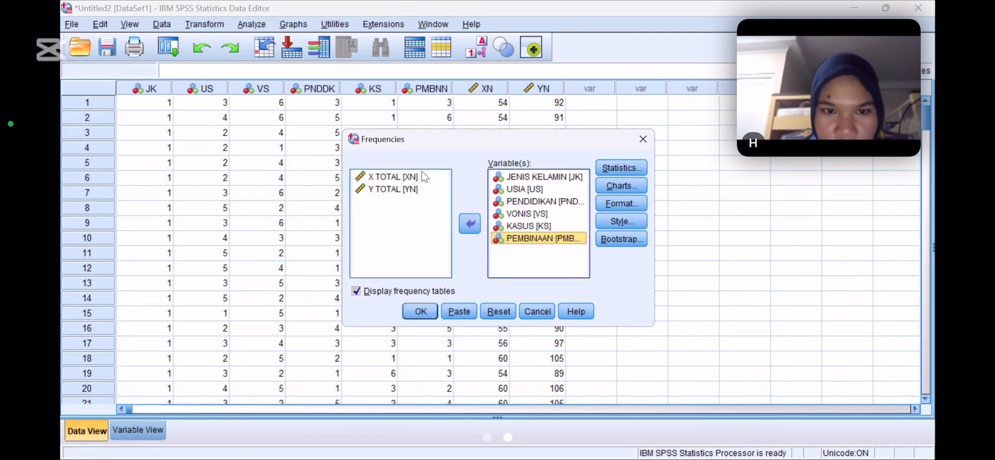
left_click(423, 176)
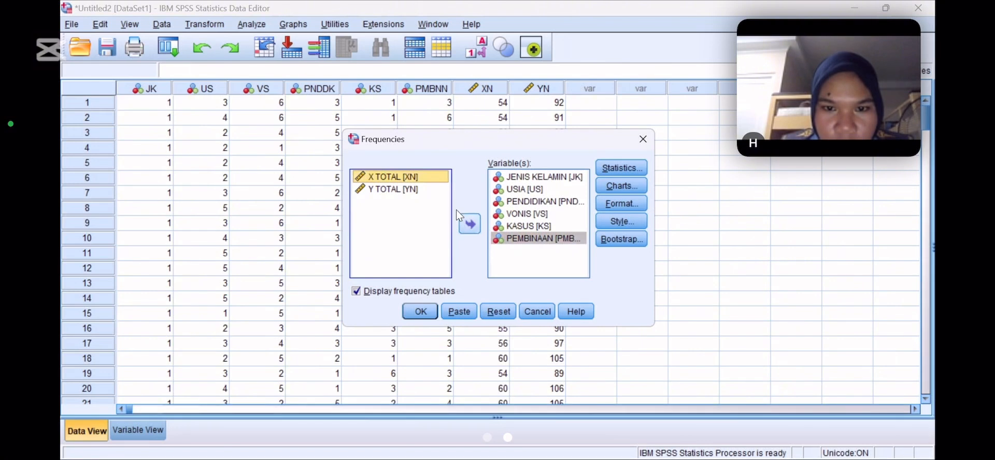
left_click(469, 224)
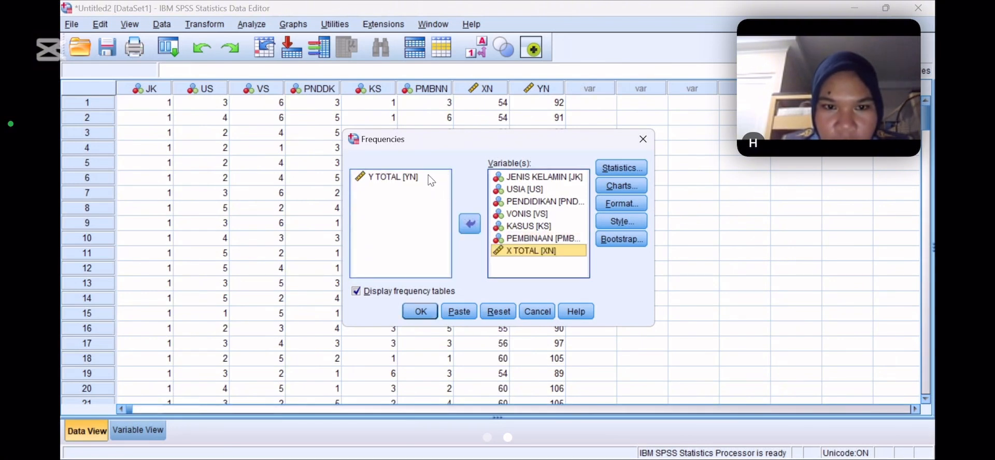
left_click(427, 176)
left_click(476, 227)
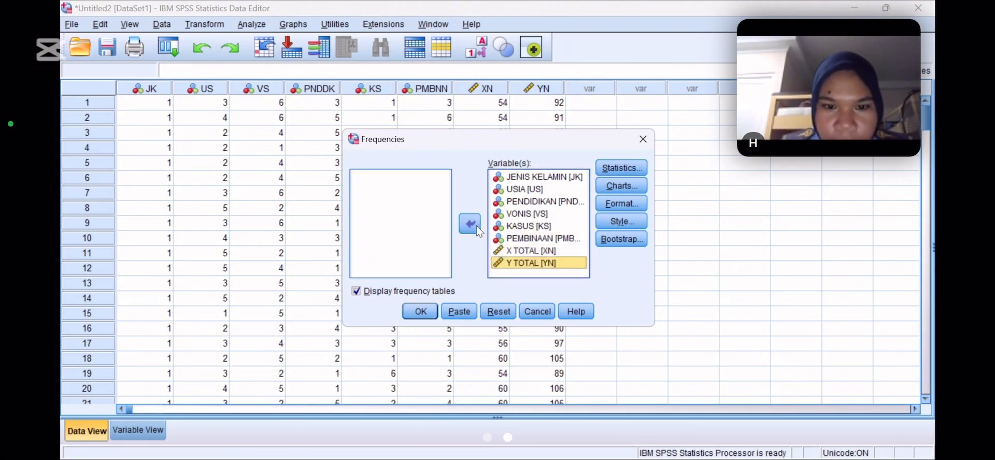
Request the mean, median, mode, standard deviation, minimum and maximum, and run the Frequencies analysis
left_click(615, 168)
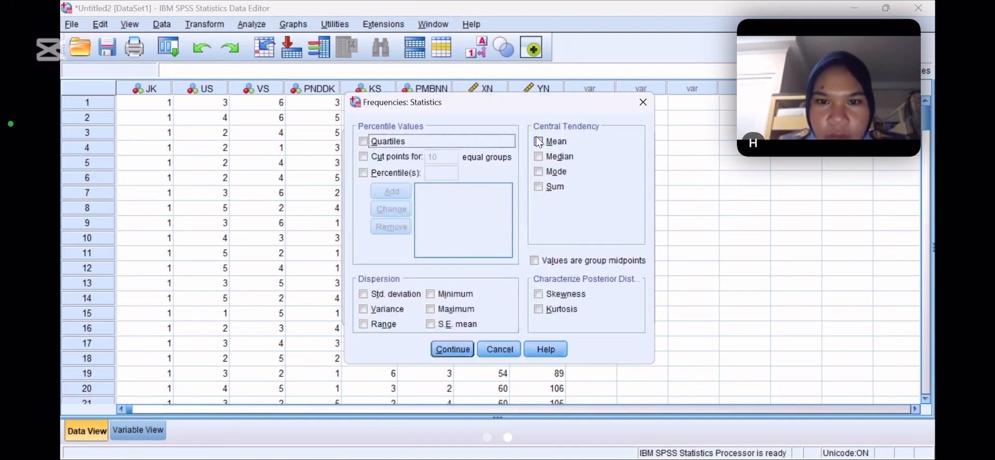
left_click(538, 142)
left_click(539, 156)
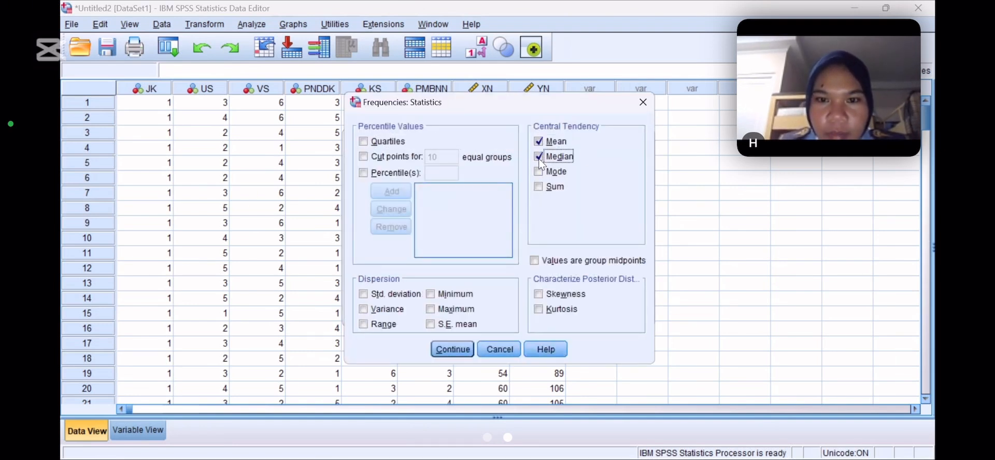
left_click(538, 171)
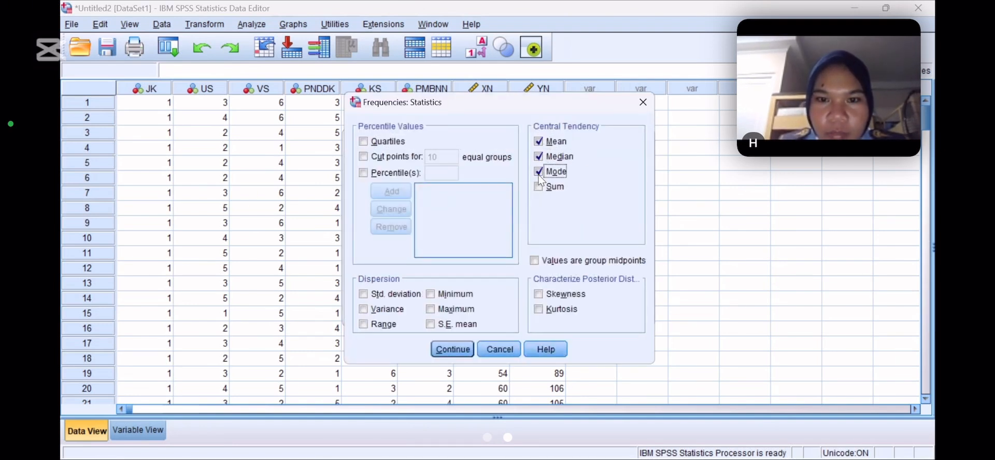
left_click(372, 294)
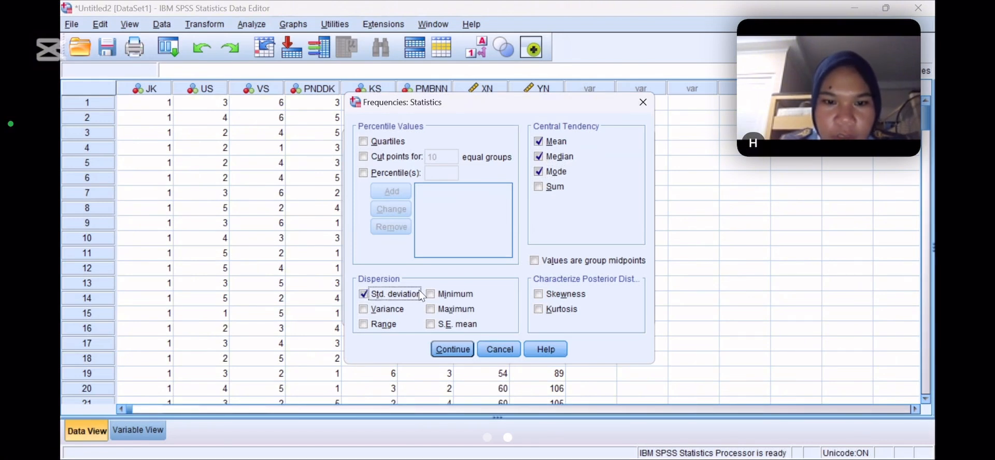
left_click(433, 293)
left_click(433, 309)
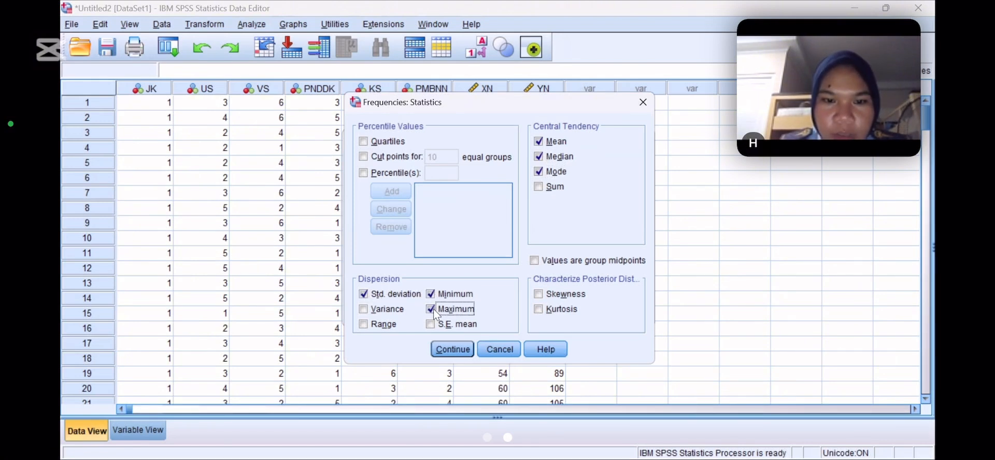
left_click(443, 346)
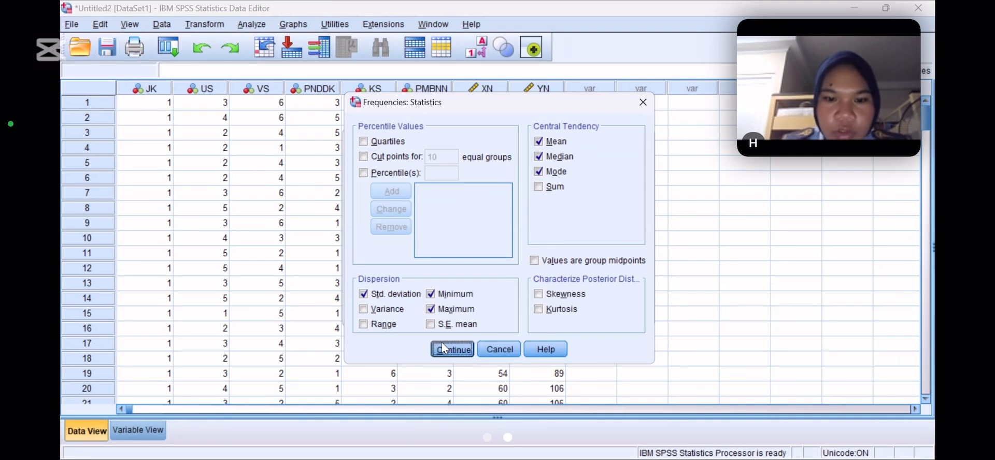
left_click(421, 313)
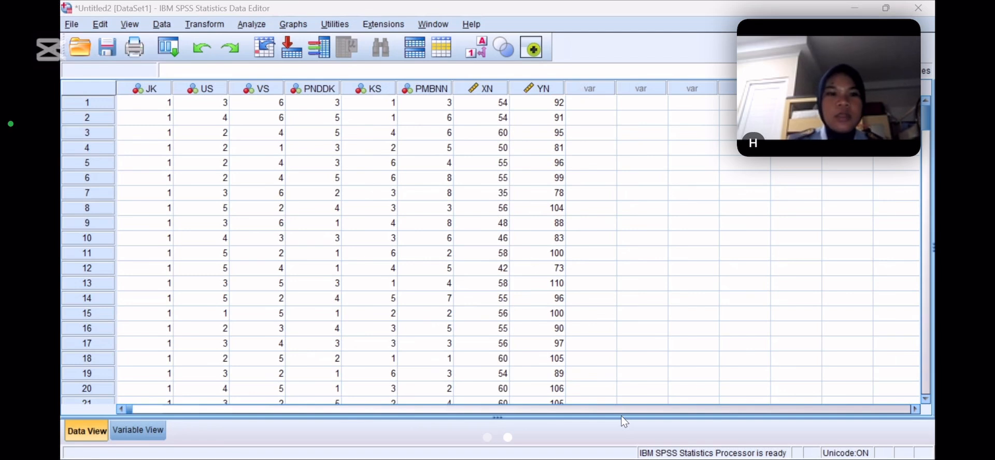
Set up a linear regression with Y TOTAL as the dependent variable and X TOTAL as the independent variable
left_click(262, 27)
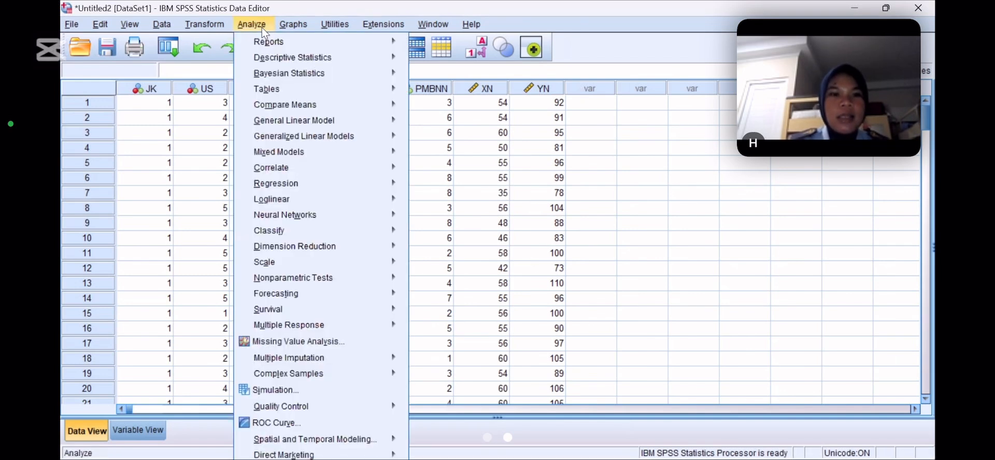
mouse_move(306, 192)
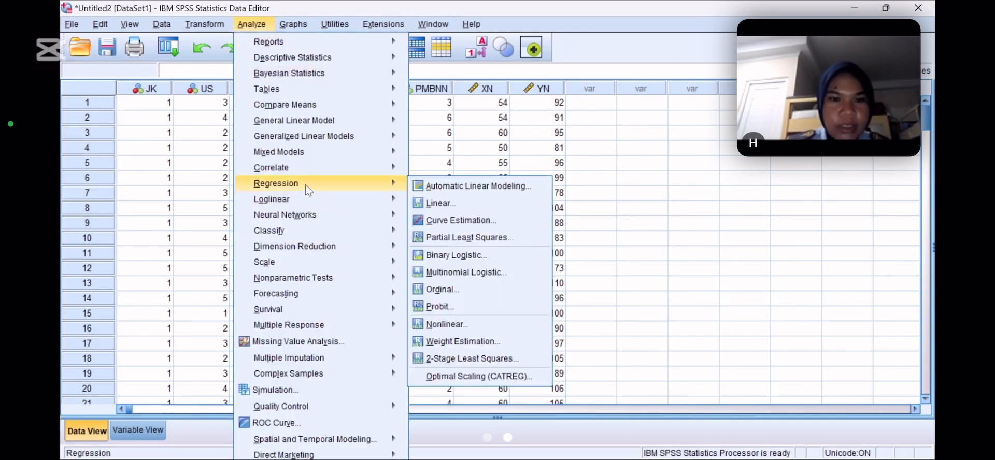
left_click(439, 203)
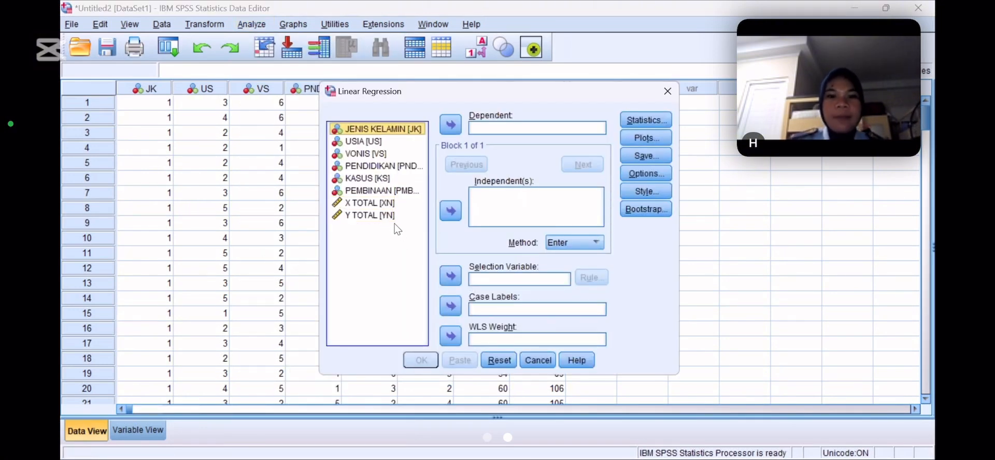
left_click(388, 216)
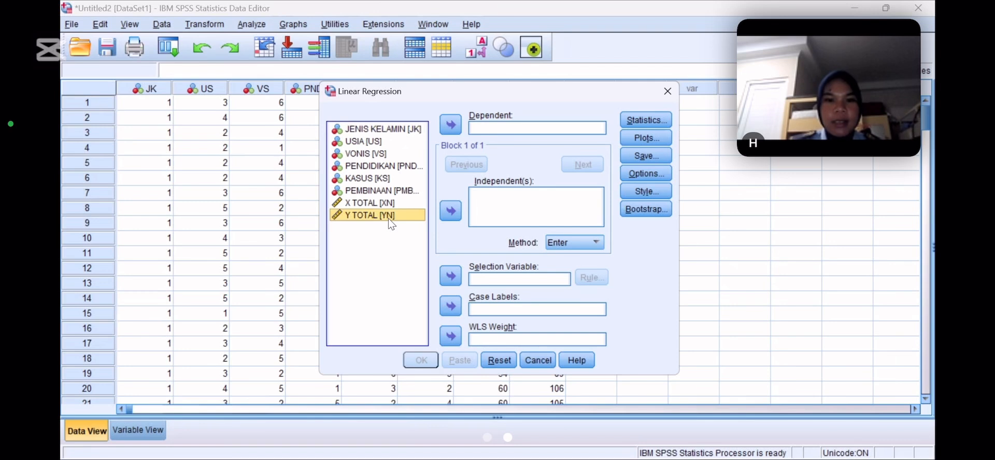
left_click(450, 124)
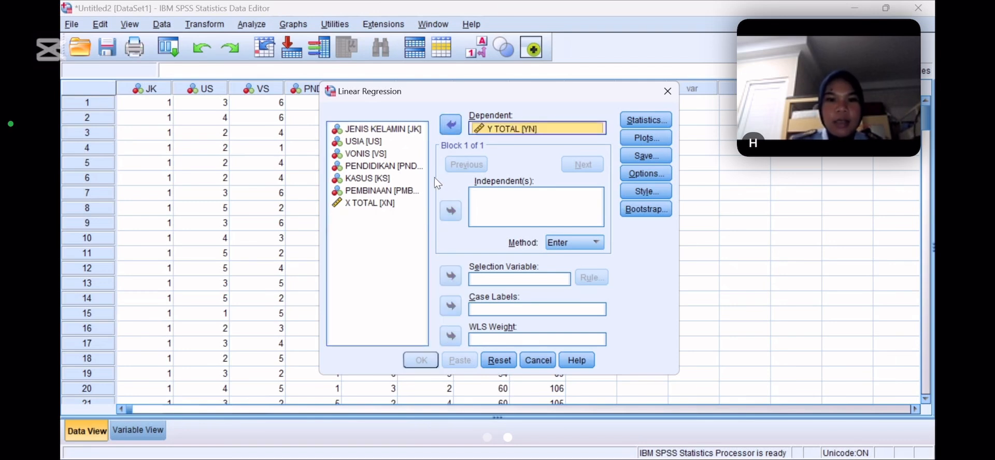
left_click(394, 203)
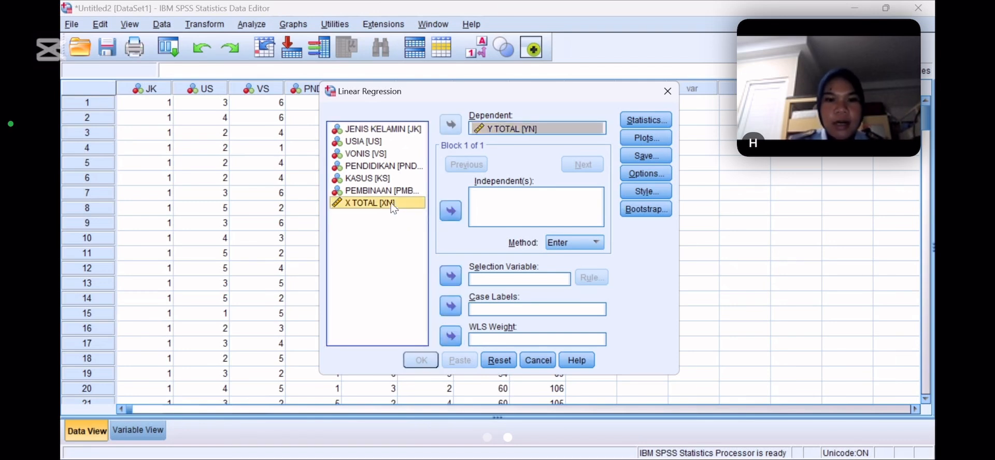
left_click(448, 213)
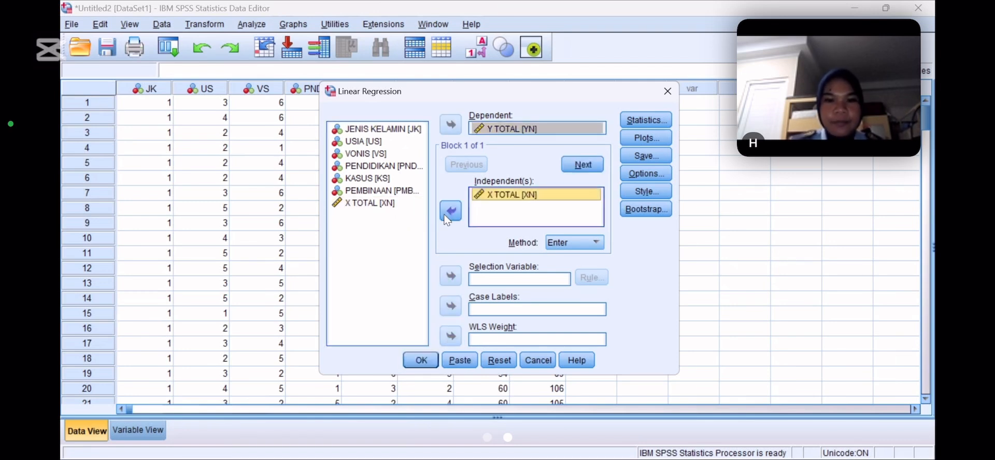
Set the linear regression to save unstandardized residuals as a new variable and run it
left_click(634, 125)
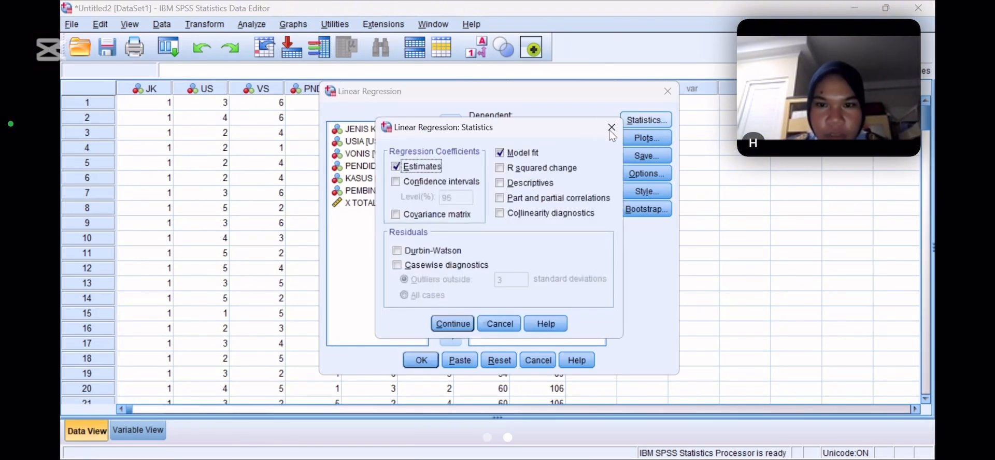
left_click(610, 128)
left_click(630, 151)
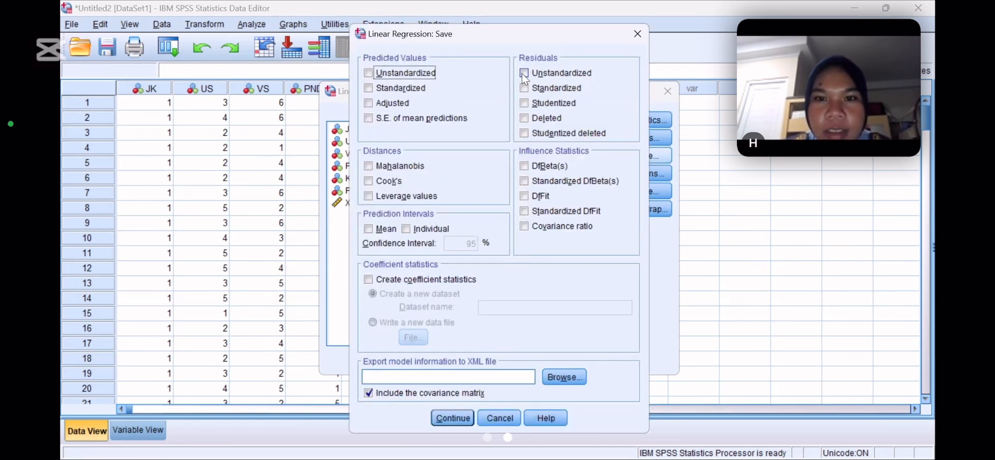
left_click(524, 74)
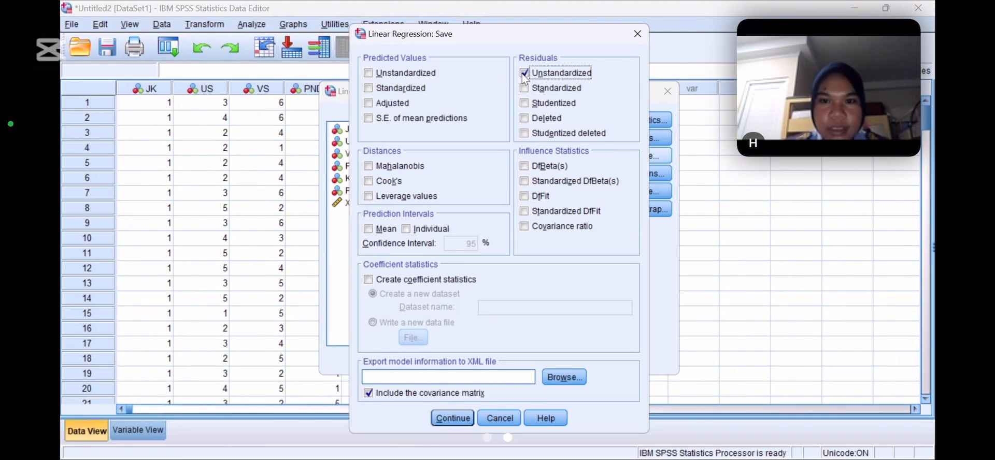
left_click(443, 416)
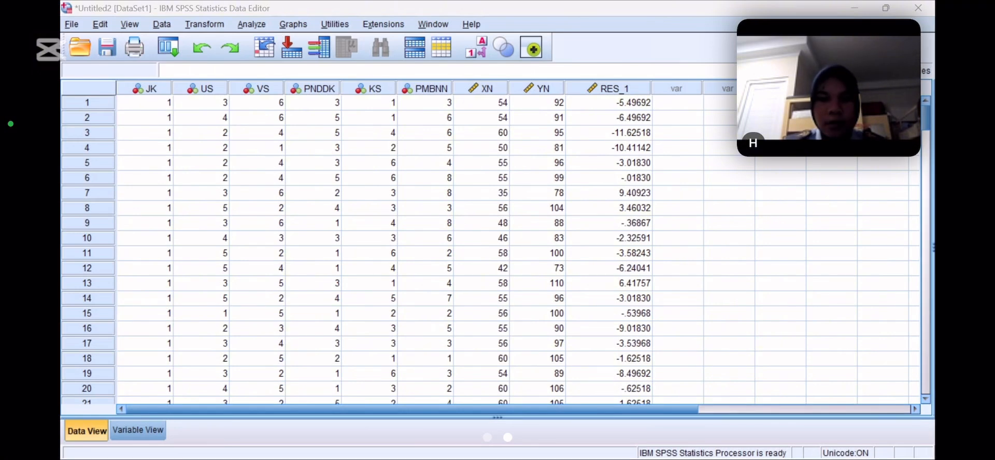
Switch to the Word document and review the JENIS KELAMIN and USIA frequency tables, their written interpretations and the regression tables
left_click(647, 388)
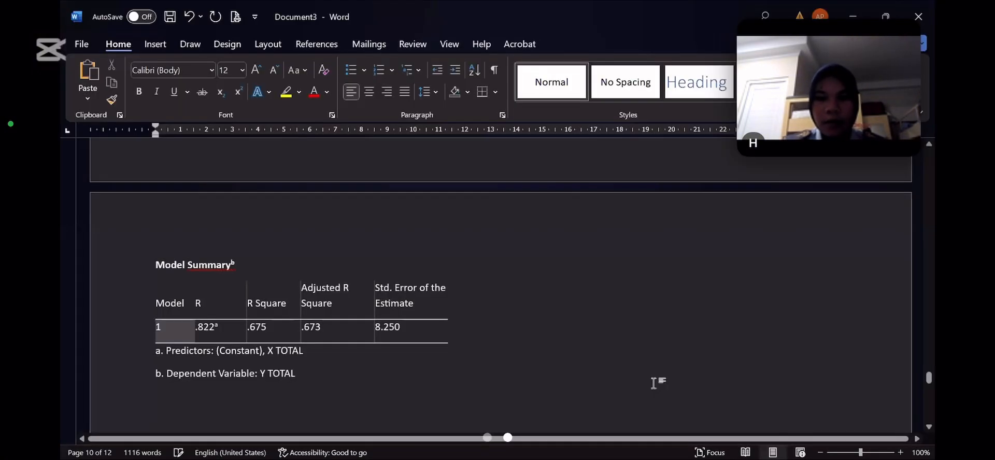
left_click_drag(929, 378, 929, 201)
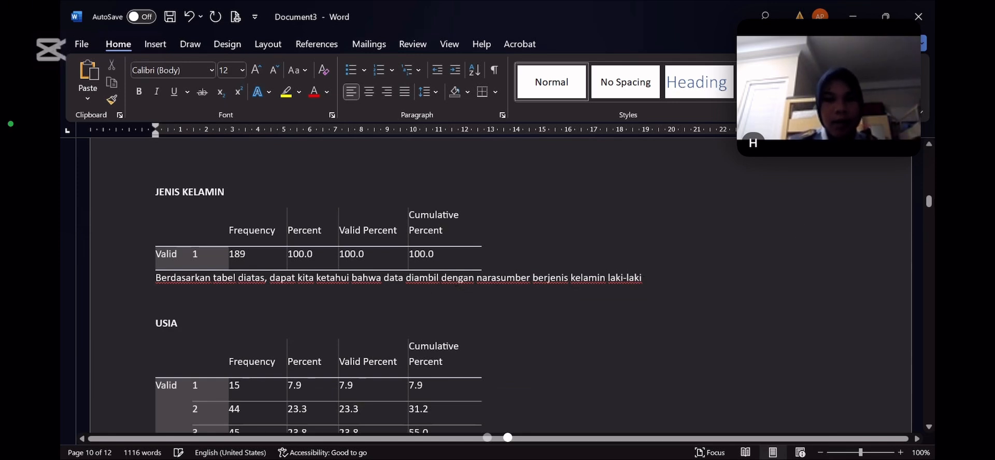
left_click_drag(931, 206, 931, 213)
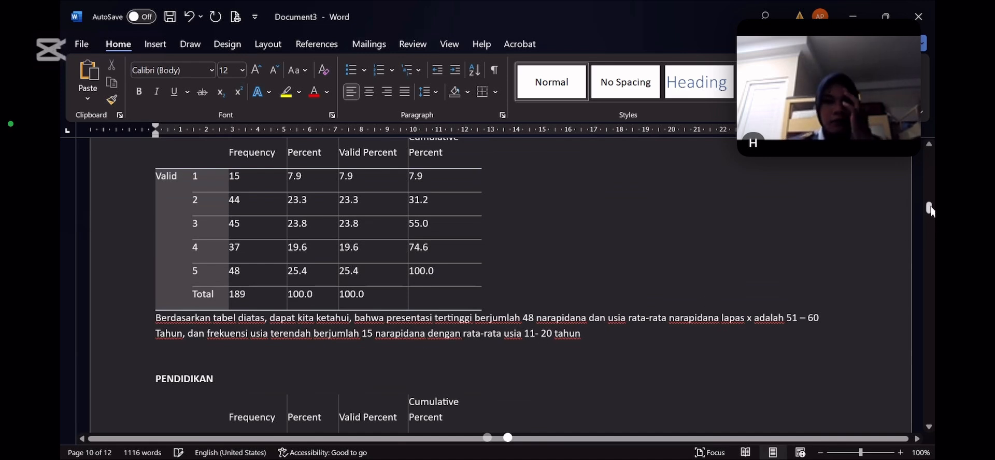
left_click_drag(930, 210, 918, 423)
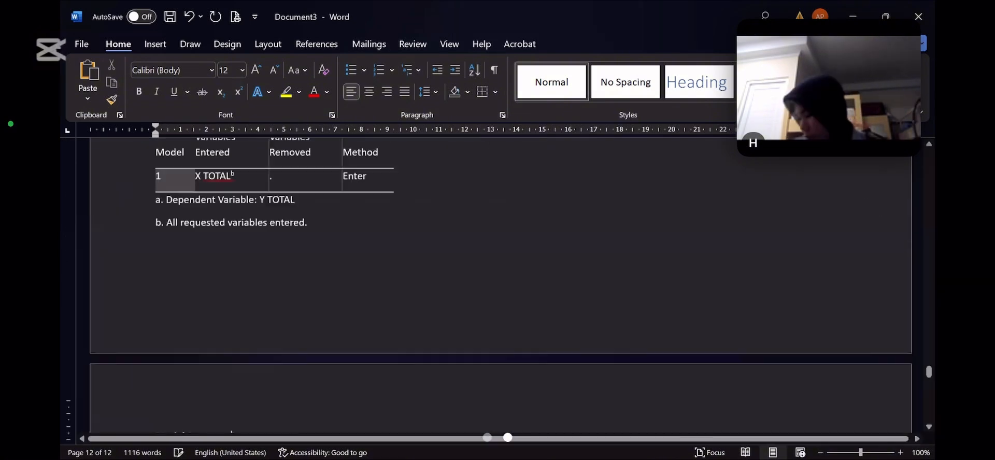
Begin an interpretation below the VONIS frequency table with "Berdasrkan tabel diatas, dapat kita ketahui bahwa"
left_click_drag(930, 372, 928, 228)
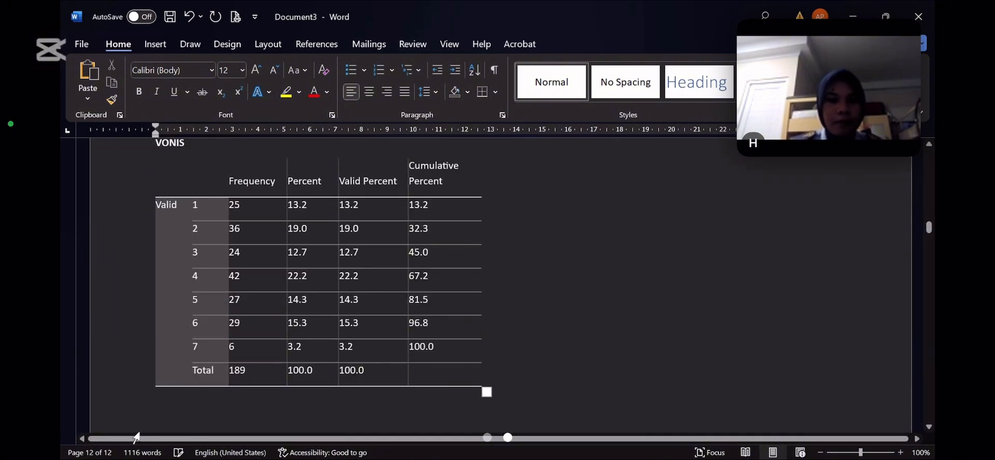
left_click(154, 411)
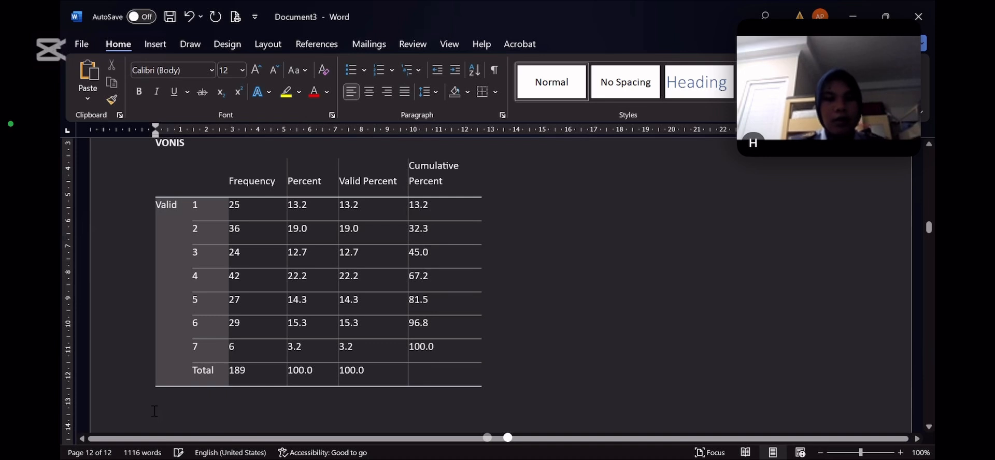
type("berda")
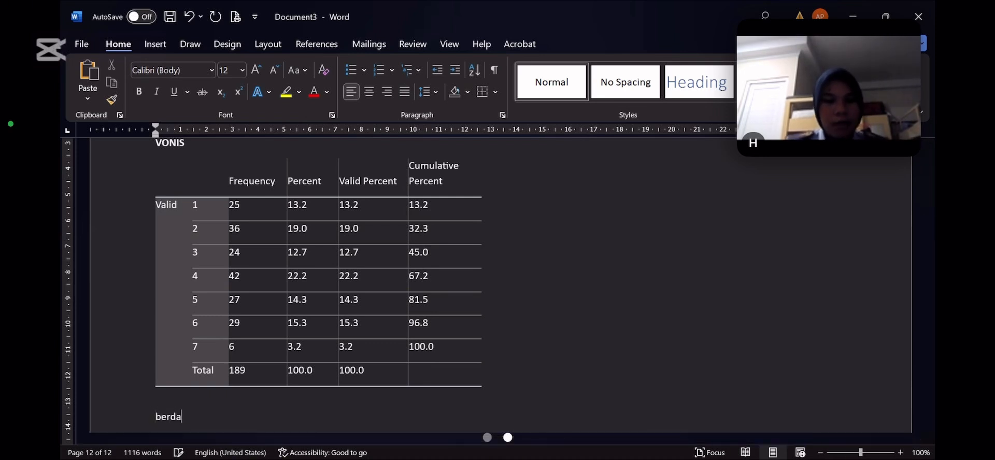
type("srkan tabe")
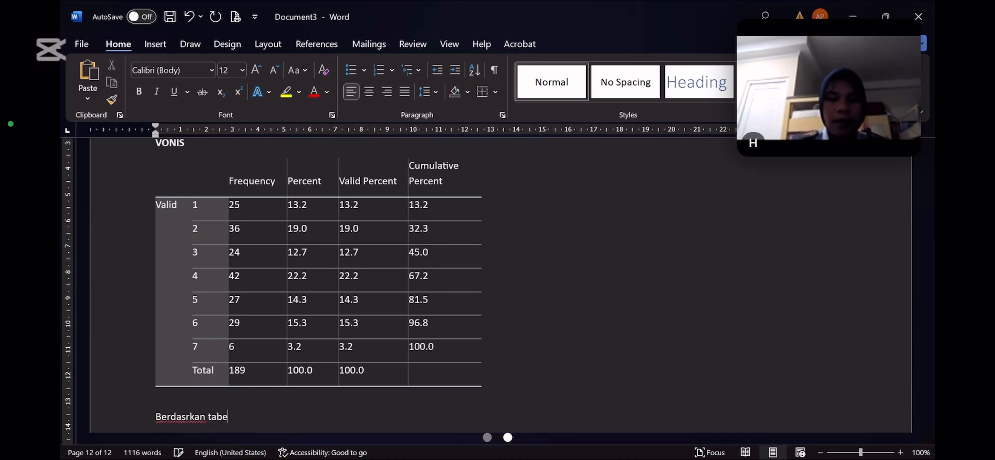
type("l diatas,")
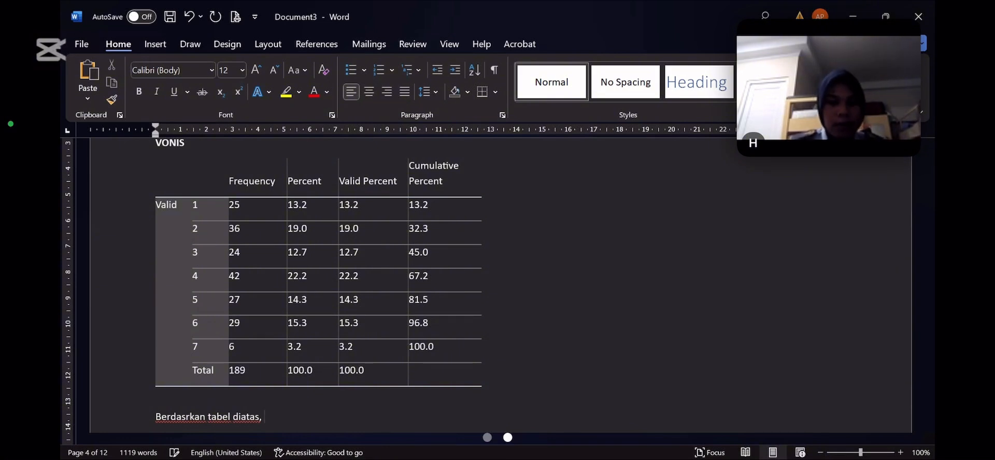
type("dapat k")
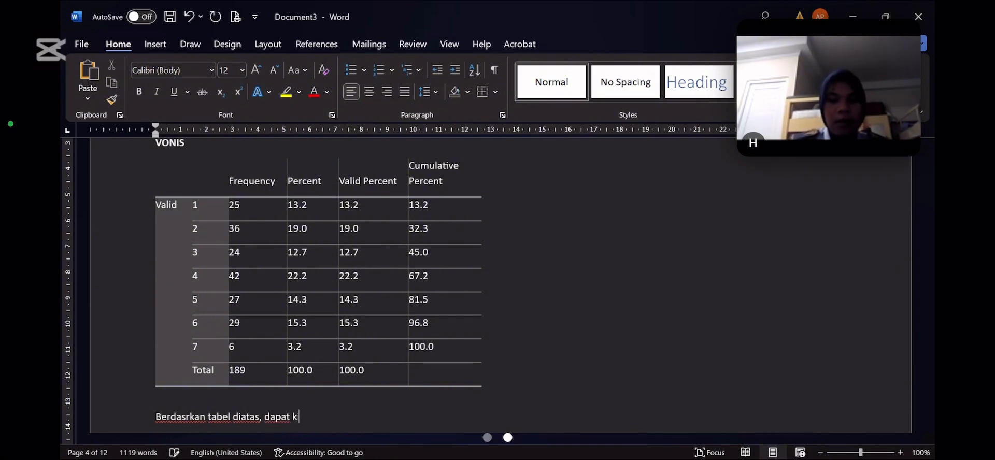
type("ita ketahui ")
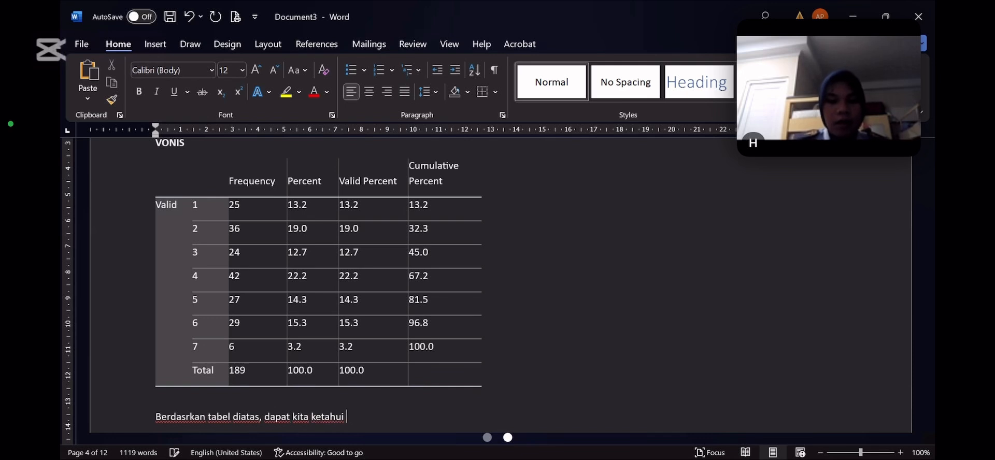
type("bahwa frekuensi")
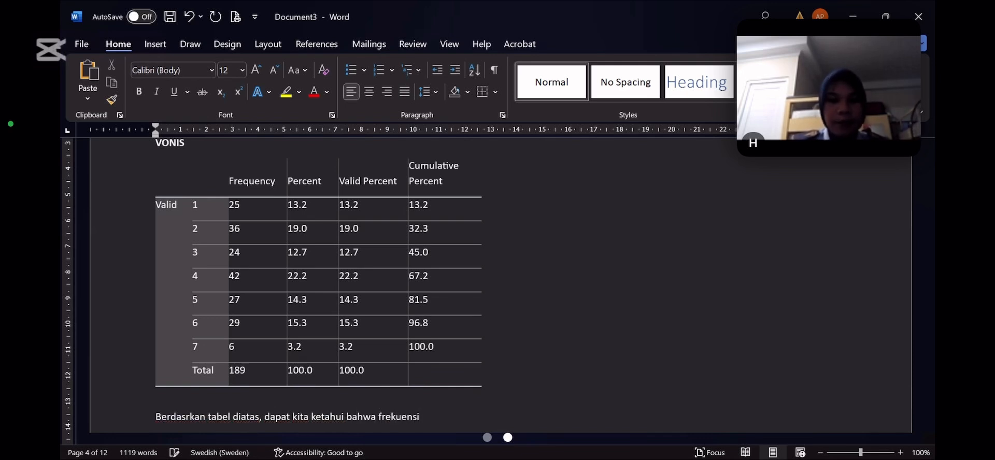
type(" terbes")
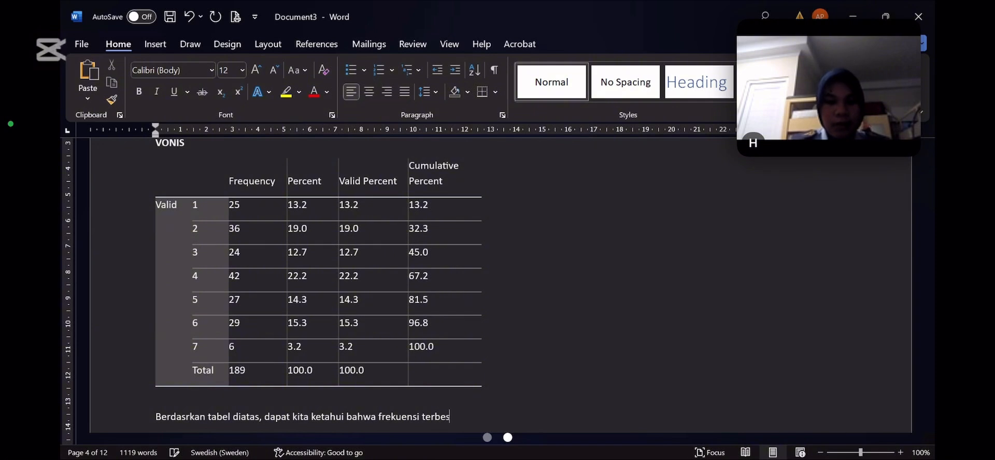
type("ar ber")
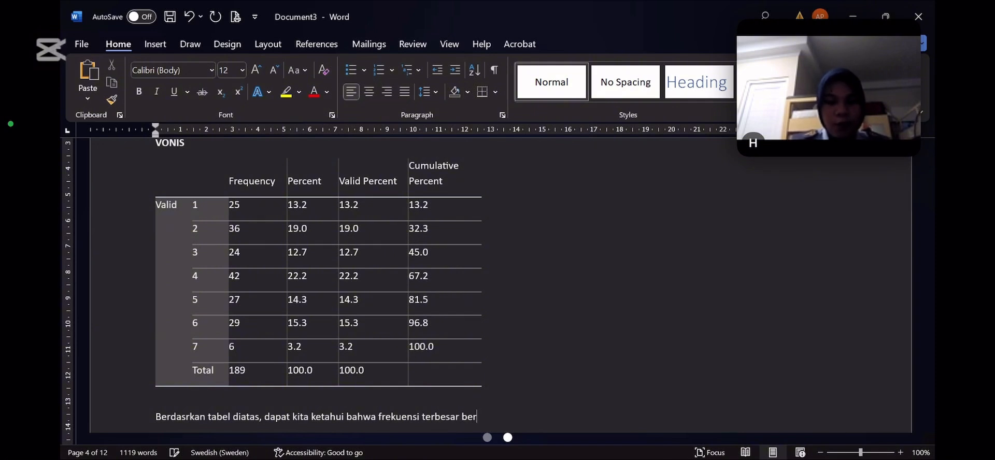
type("jumlah 4")
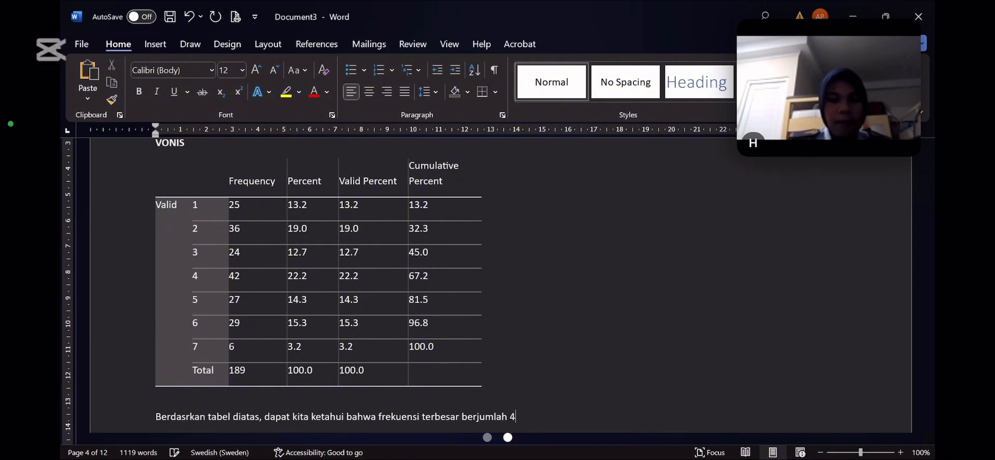
type("2")
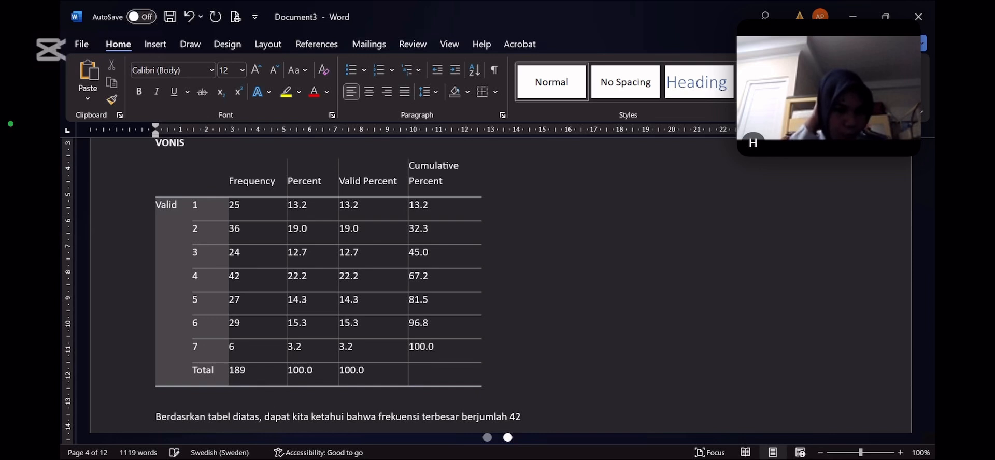
type(" da")
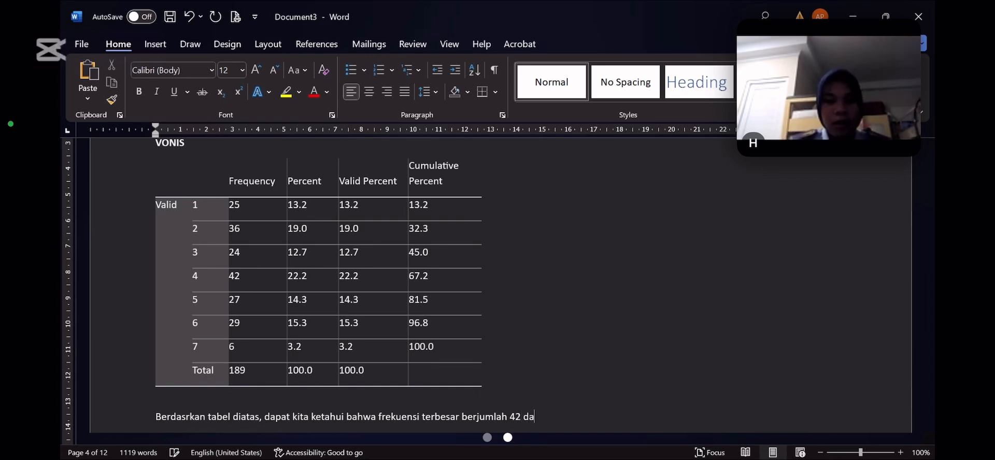
type("n vonis")
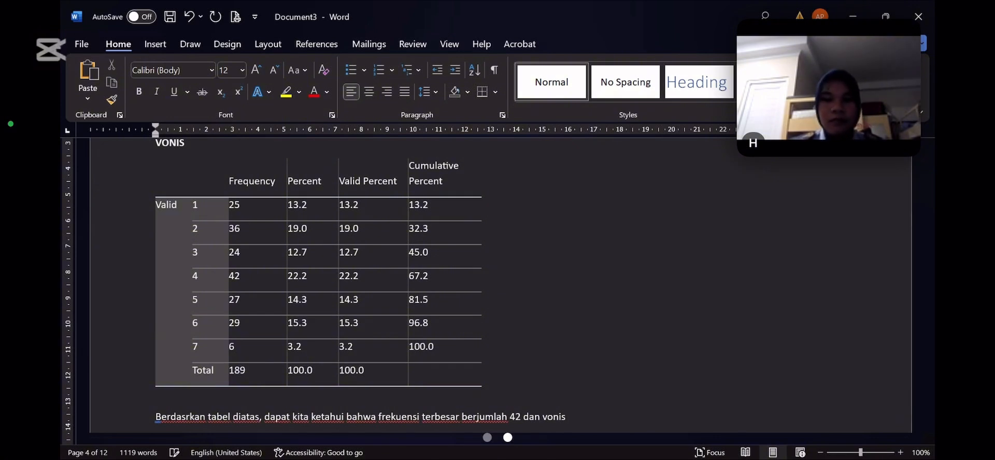
Complete the VONIS interpretation sentence with the sentence-length range "76-85 bulan"
key("alt+Tab")
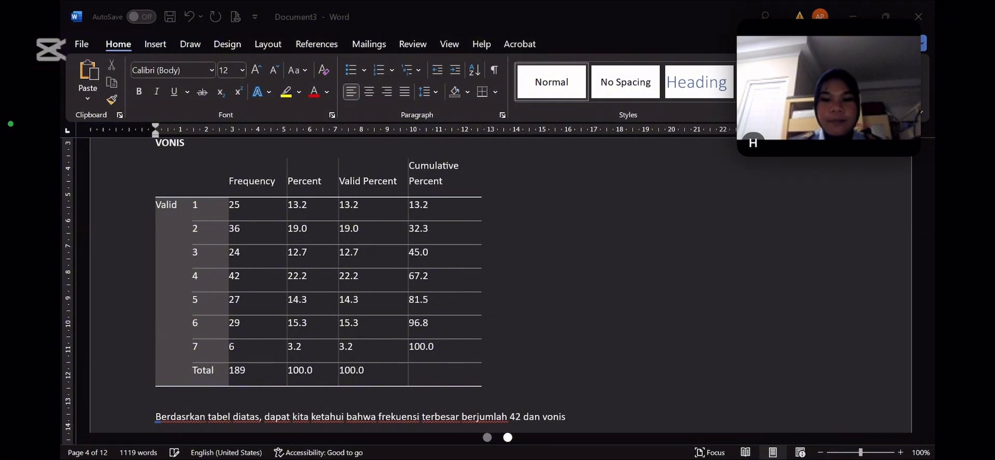
left_click(509, 387)
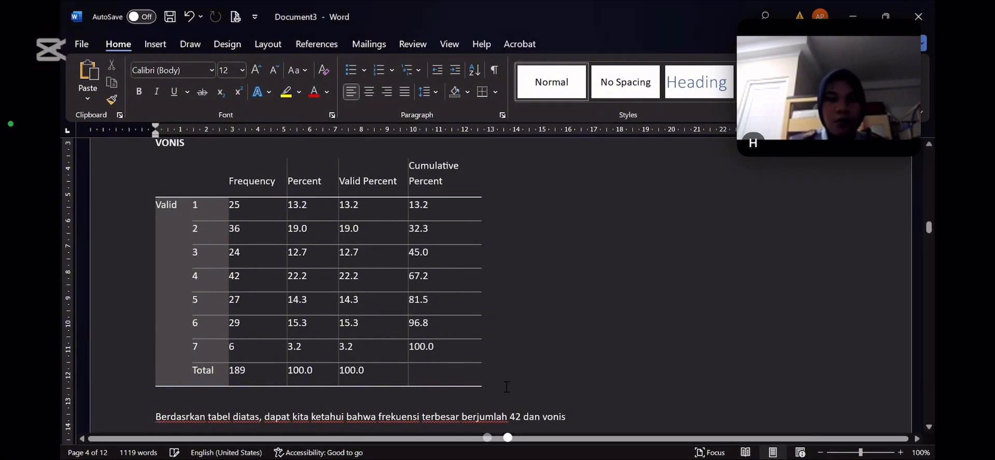
left_click(598, 410)
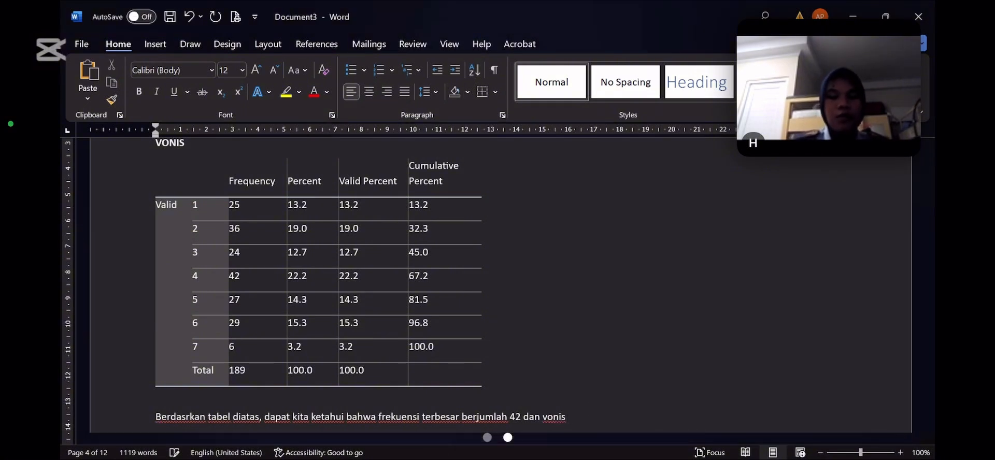
type("76")
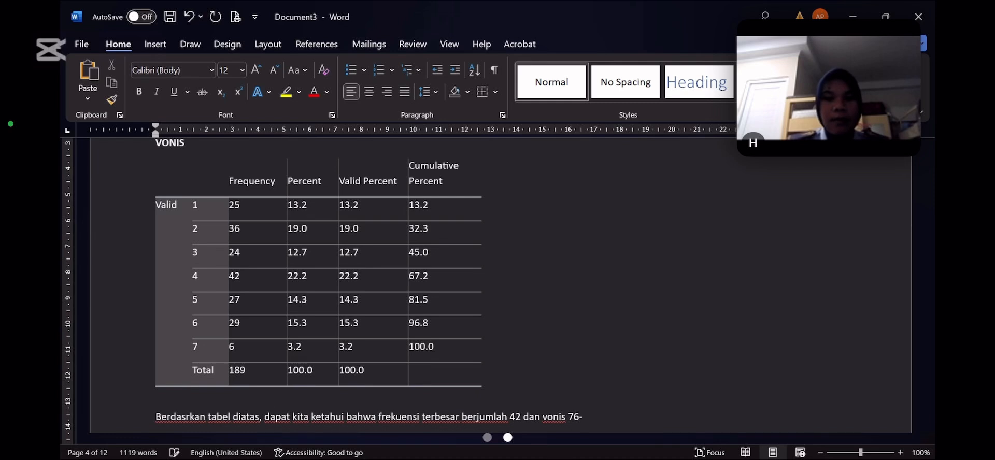
type("-85")
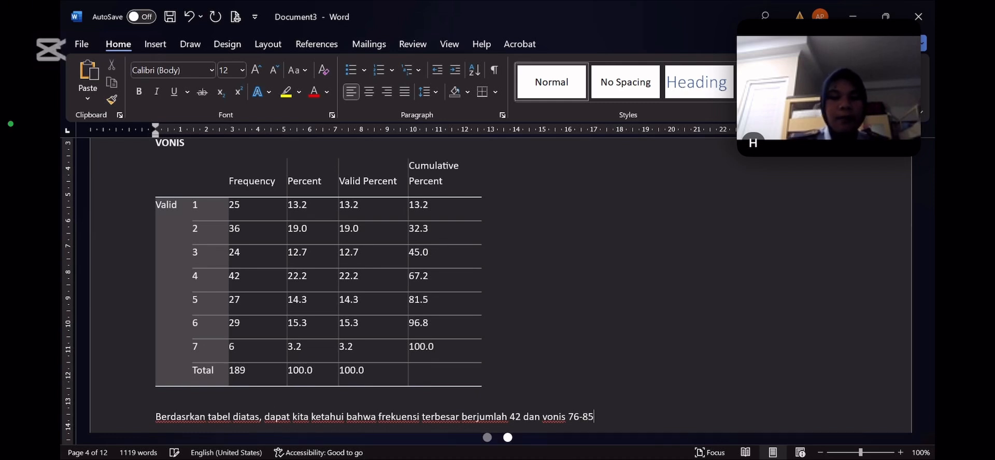
type(" bulan")
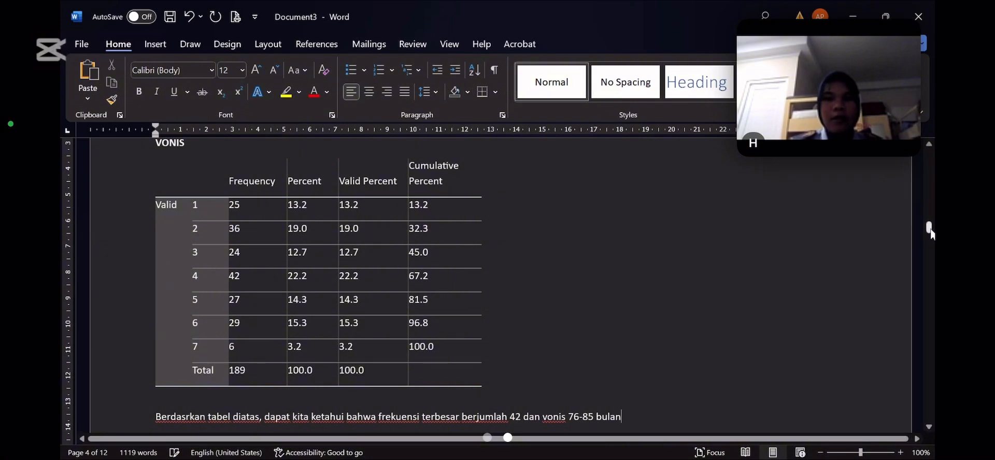
Insert blank lines after the VONIS interpretation to push the whole KASUS table onto the next page
left_click_drag(928, 231, 929, 240)
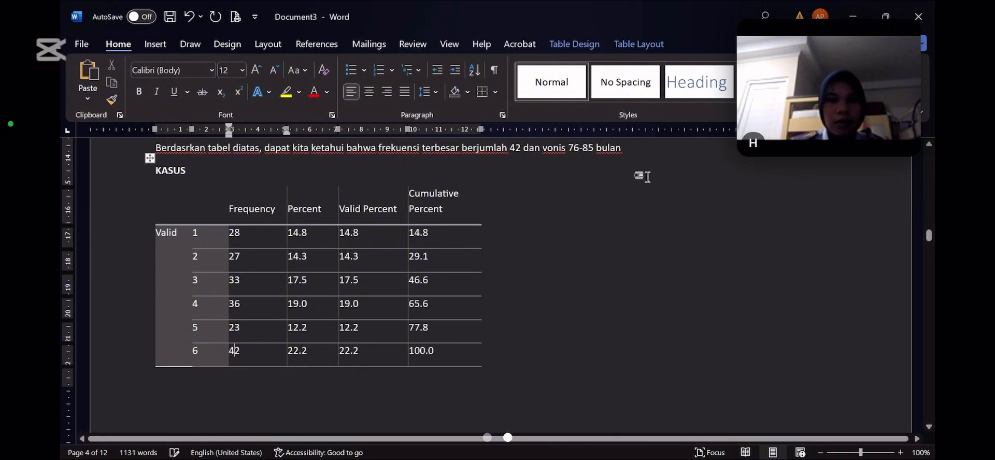
left_click(660, 157)
key("Return")
key("Return")
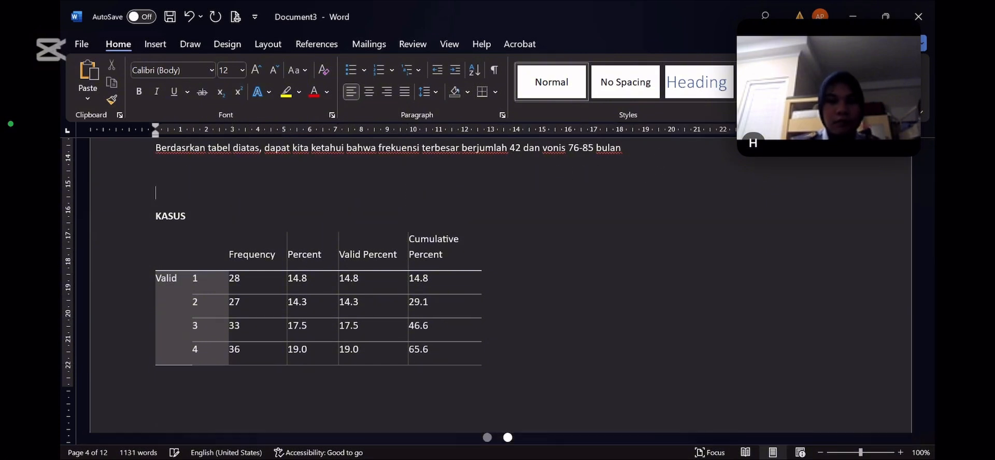
key("Return")
key("Return")
key("Return")
key("Return")
key("Return")
key("Return")
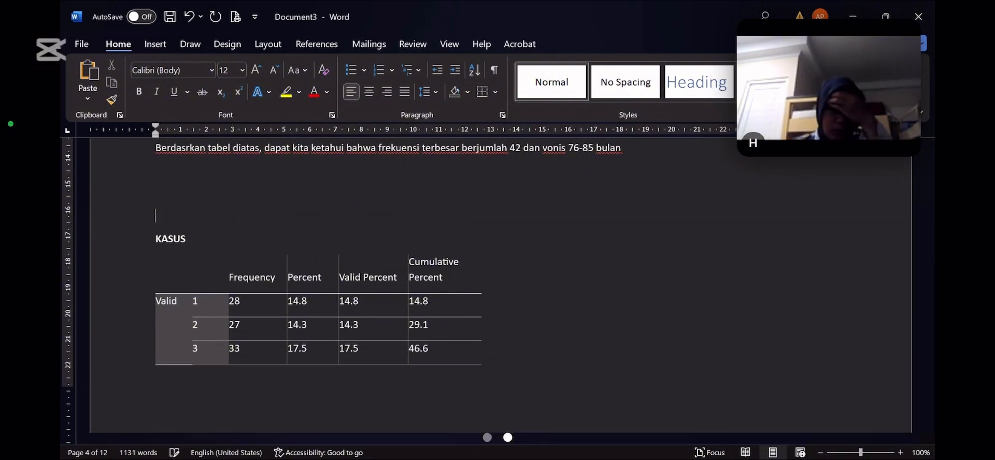
key("Return")
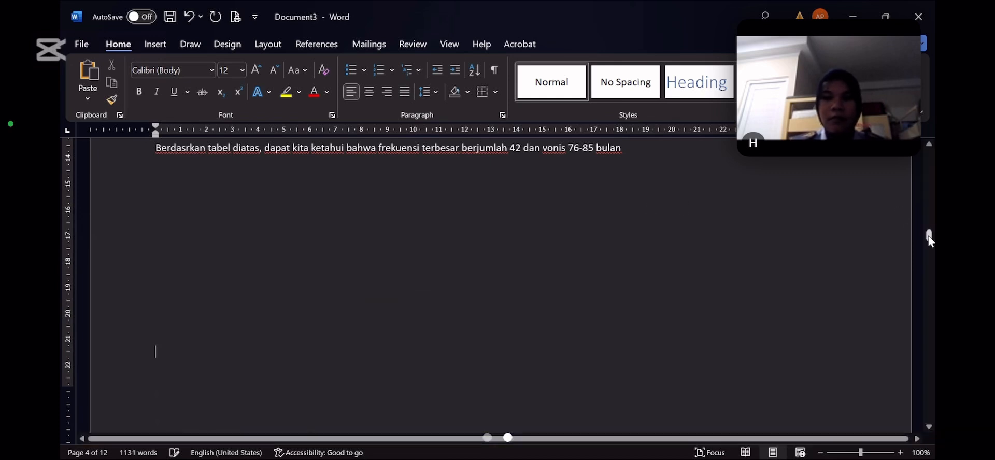
Begin an interpretation directly below the KASUS frequency table with "Berdasarkan tabel diatas, dapat kita ketahui bahwa"
left_click_drag(928, 236, 930, 257)
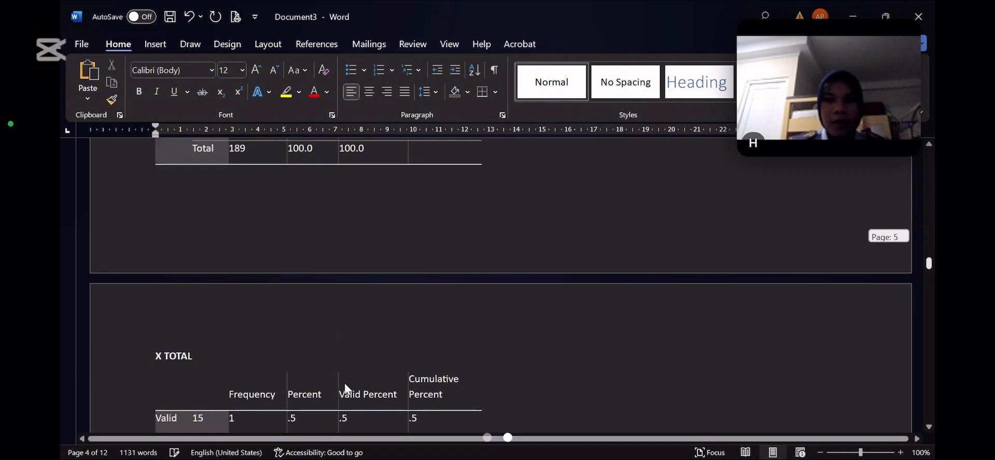
left_click(344, 385)
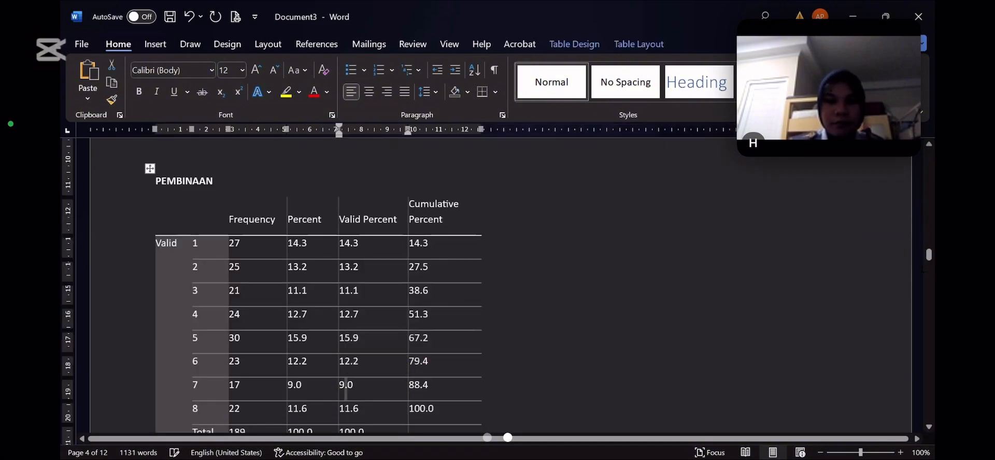
left_click_drag(924, 259, 926, 252)
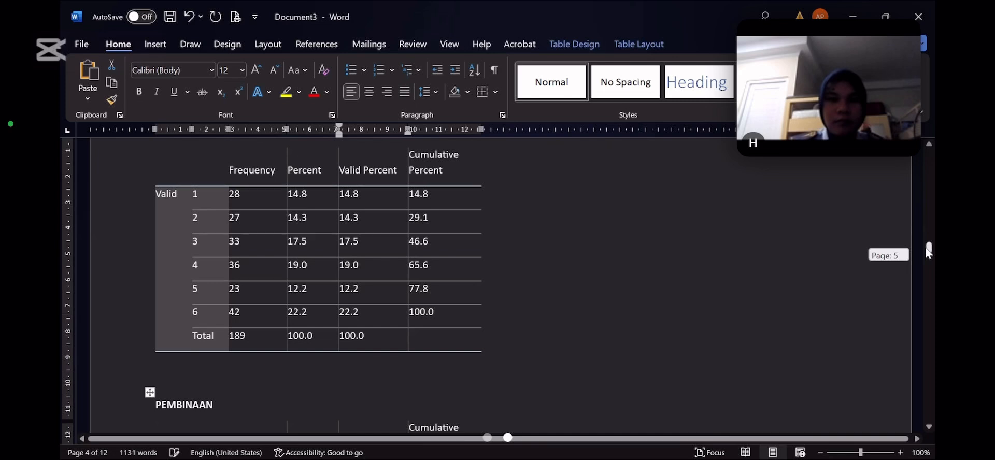
left_click_drag(926, 249, 926, 258)
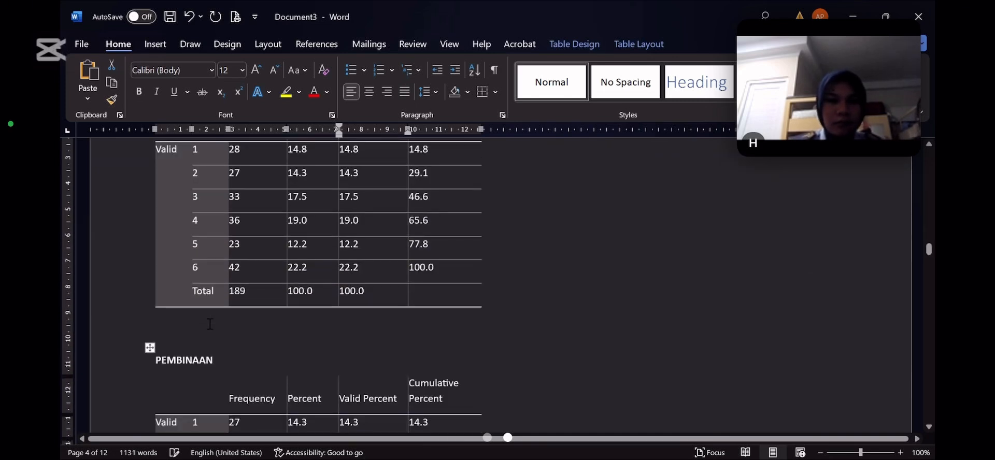
scroll(209, 323, "down", 1)
left_click(209, 323)
type("be")
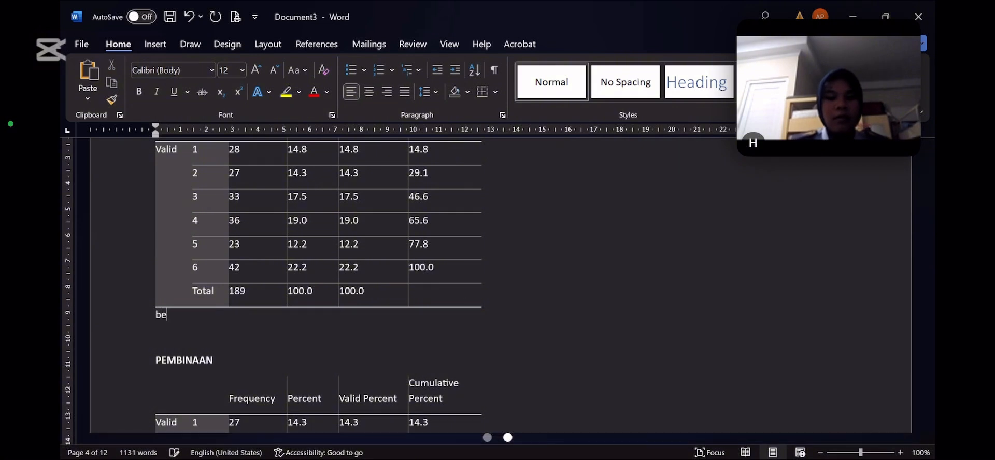
type("rdasarkan ta")
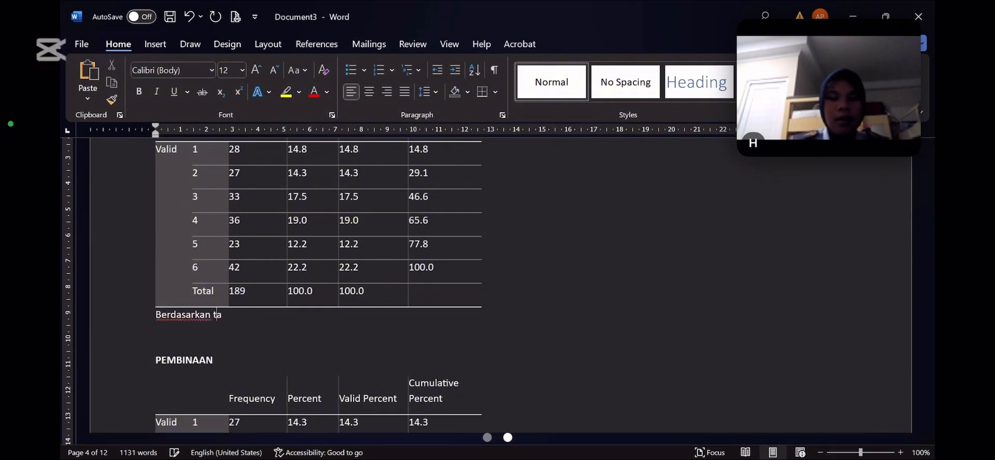
type("bel diatas")
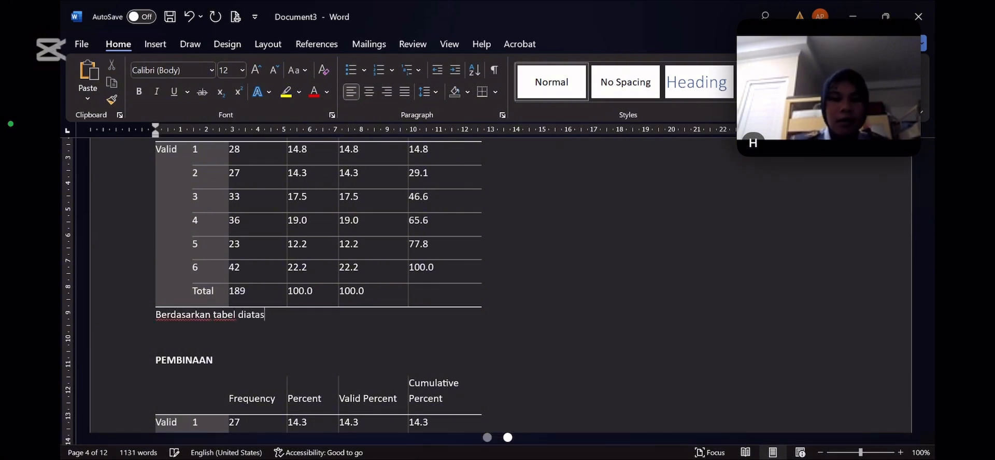
type(", dapat kita ketahi")
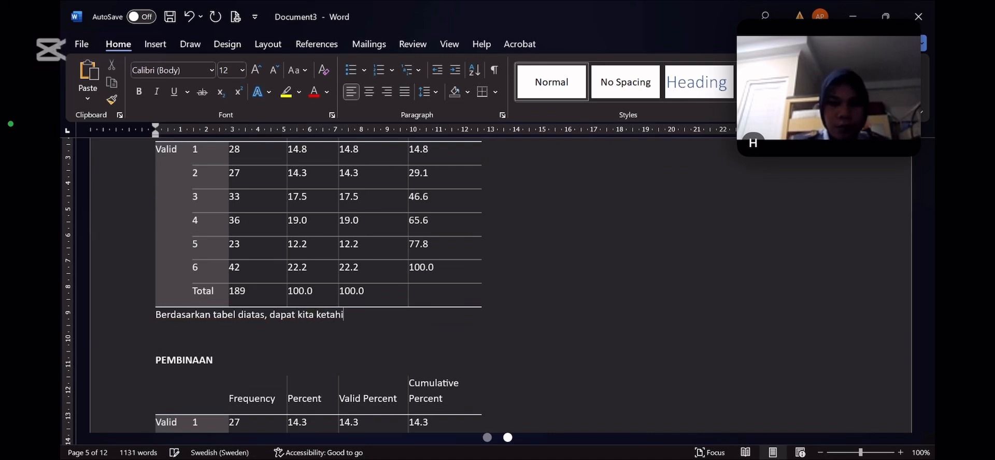
key("BackSpace")
type("ui bahwa ")
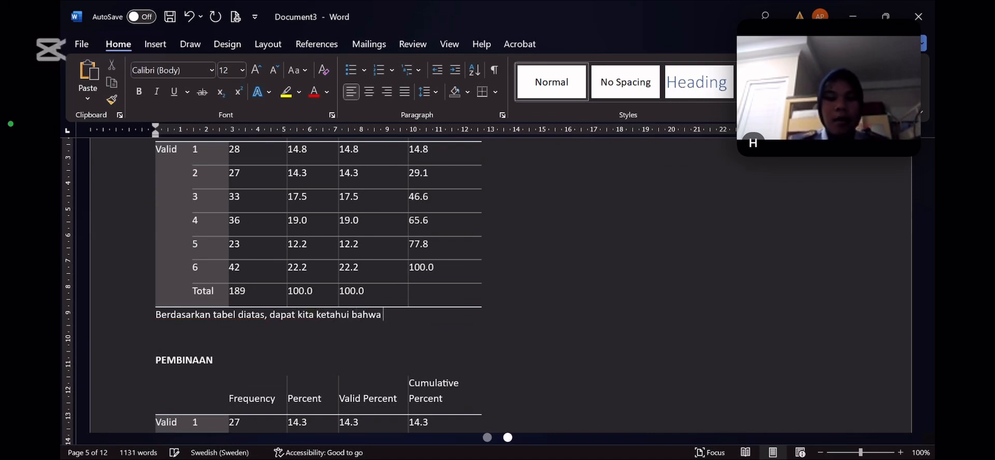
type("kasus terban")
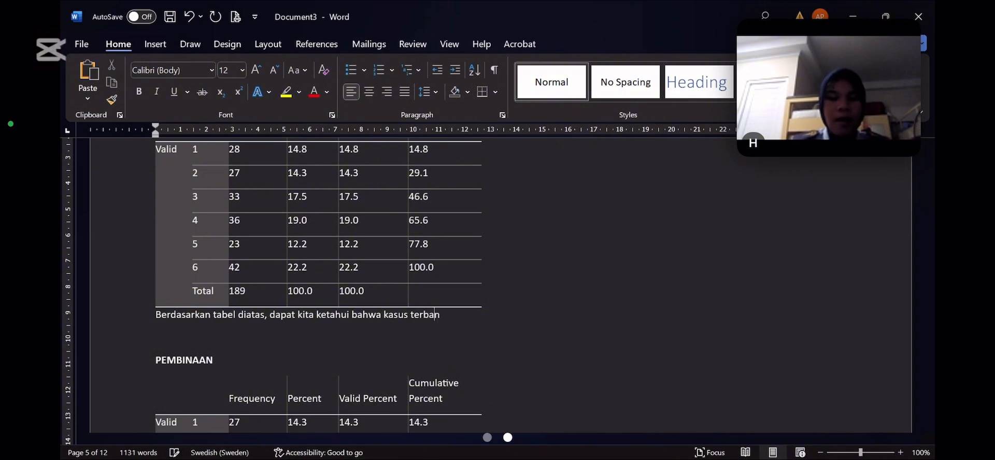
type("yak di l")
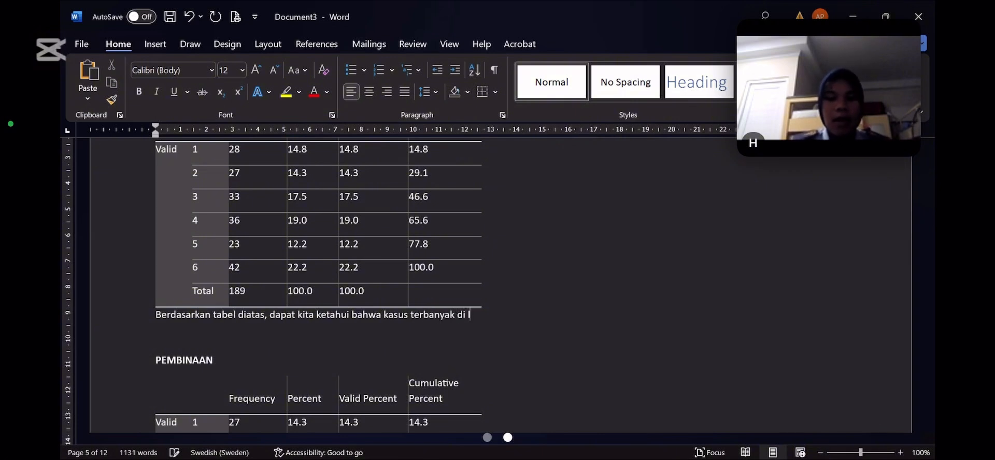
type("apas x")
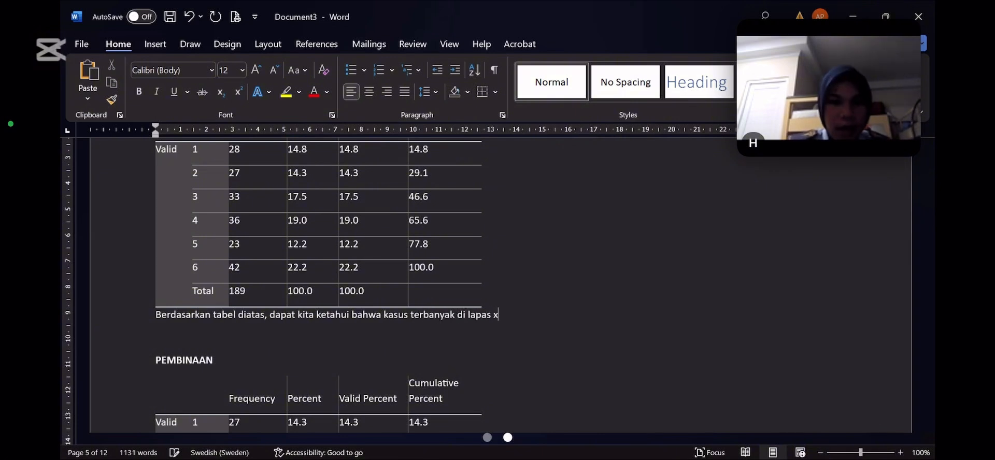
type(" ad")
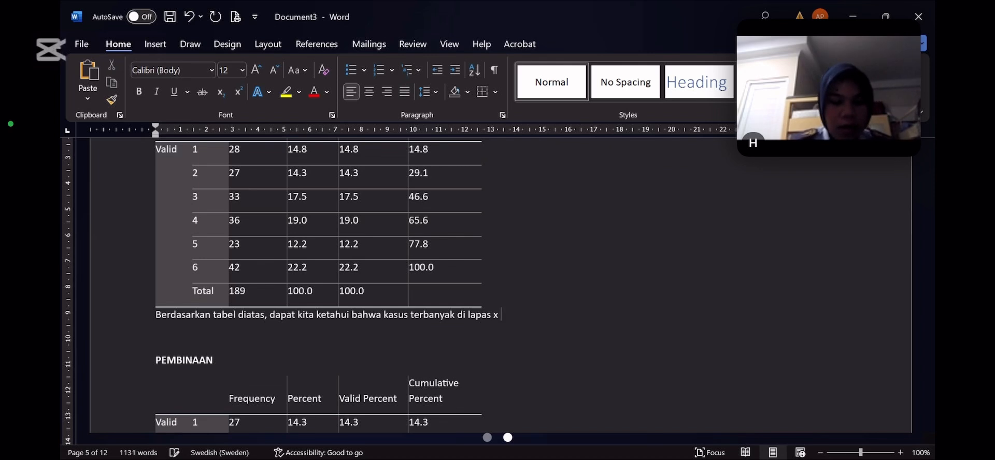
type("alah")
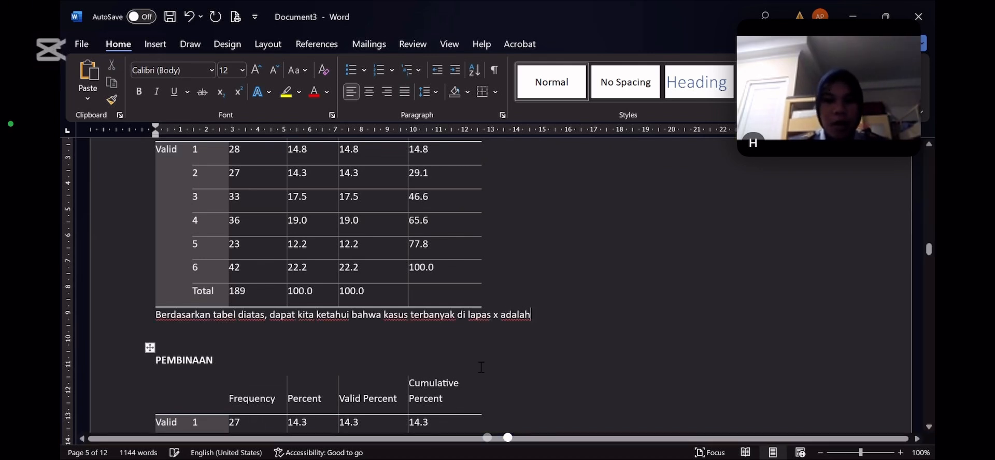
type(" 42")
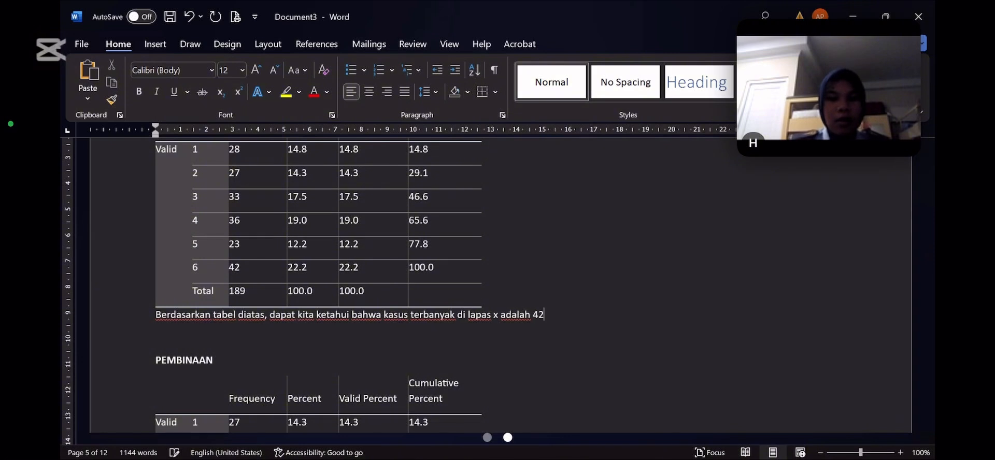
type(" itu ")
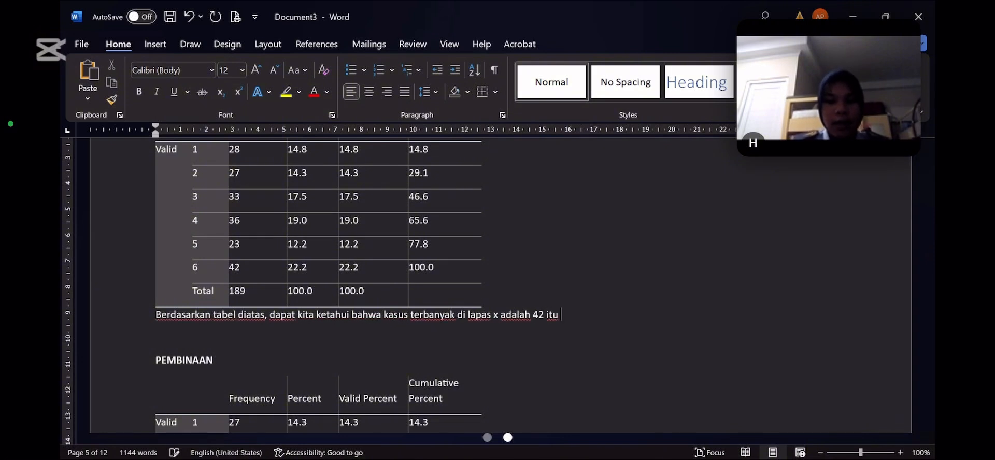
type("lain-")
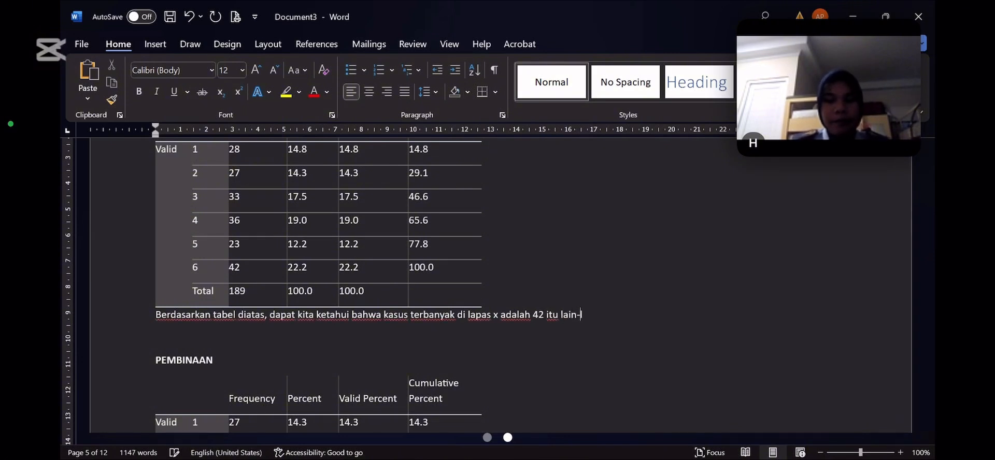
type("l")
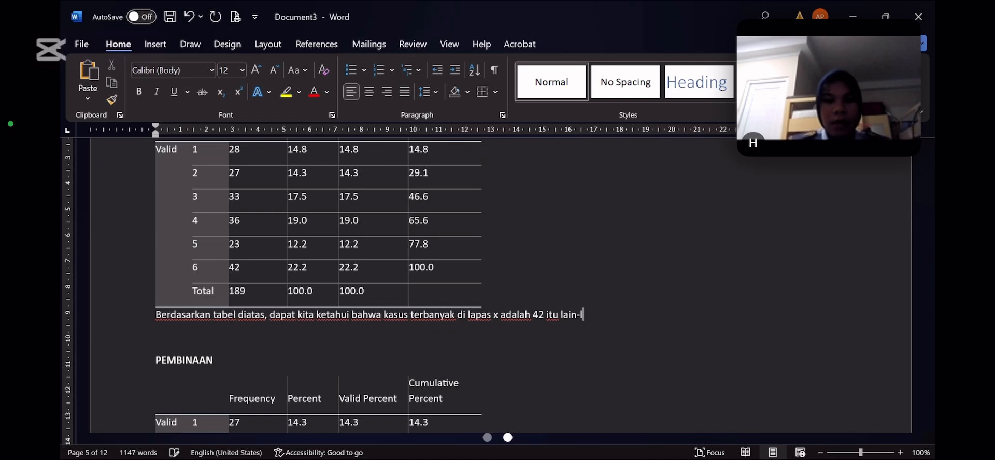
type("ain")
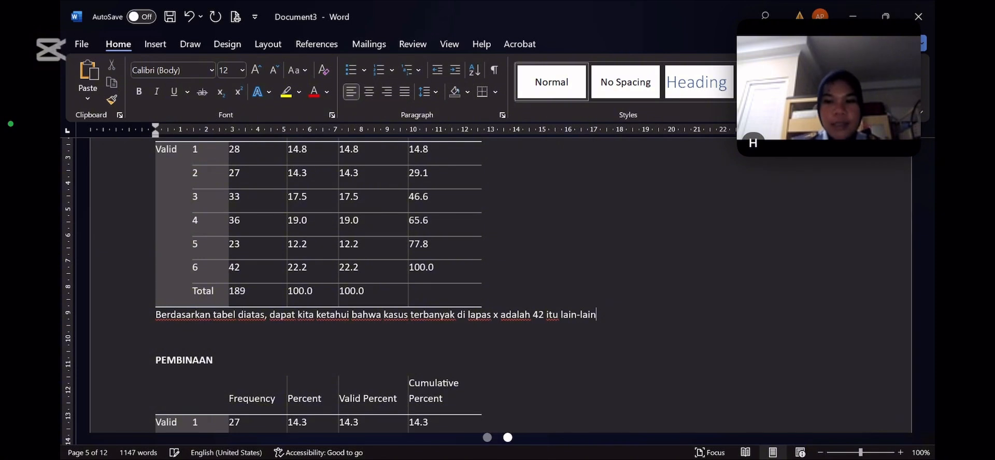
Delete all the wording after "kasus" in the KASUS interpretation sentence
key("alt+Tab")
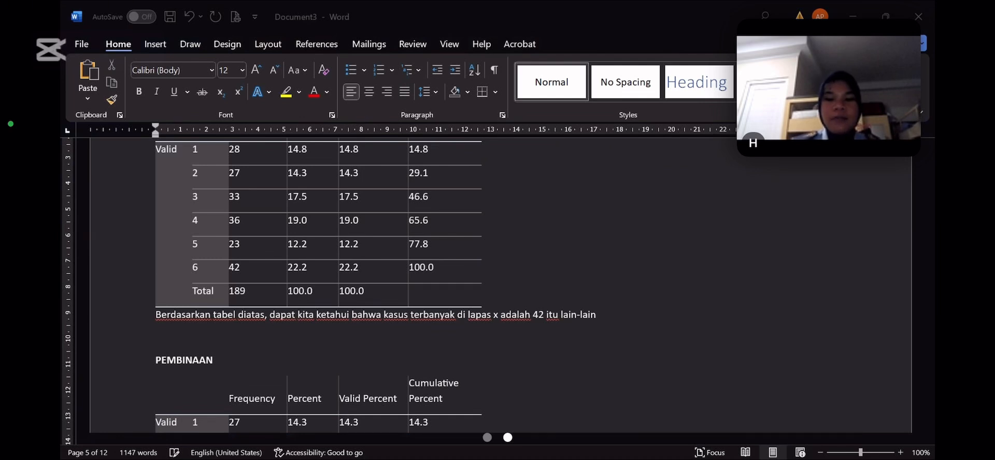
key("alt+Tab")
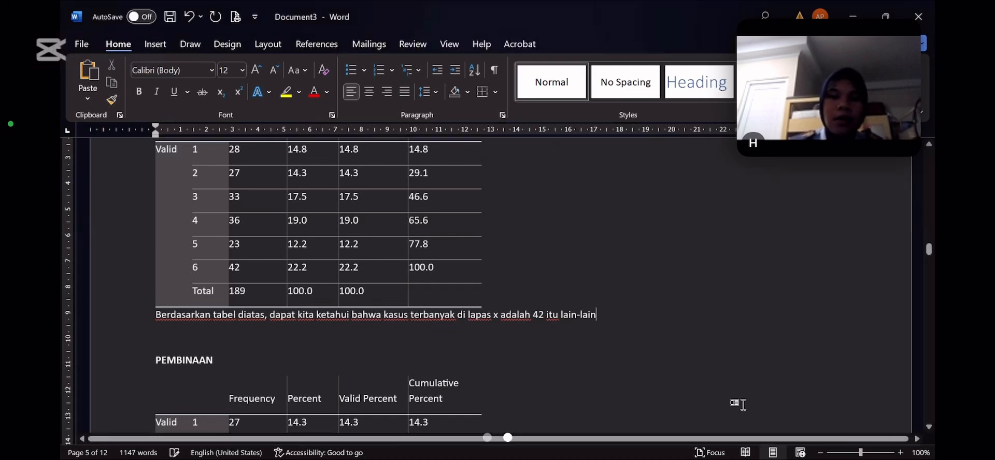
key("BackSpace")
key("BackSpace")
key("BackSpace")
key("BackSpace")
key("BackSpace")
key("BackSpace")
key("BackSpace")
key("BackSpace")
key("BackSpace")
key("BackSpace")
key("BackSpace")
key("BackSpace")
key("BackSpace")
key("BackSpace")
key("BackSpace")
key("BackSpace")
key("BackSpace")
key("BackSpace")
key("BackSpace")
key("BackSpace")
key("BackSpace")
key("BackSpace")
key("BackSpace")
key("BackSpace")
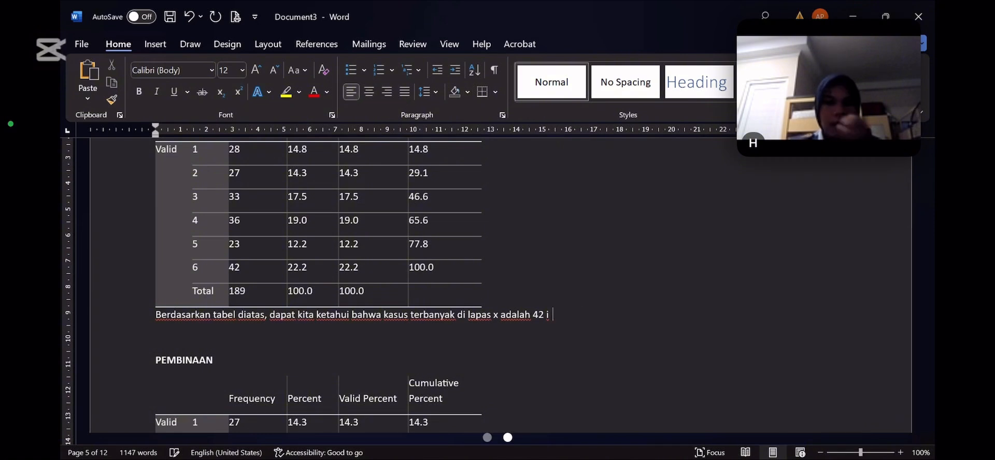
key("BackSpace")
key("BackSpace")
key("BackSpace")
key("BackSpace")
key("BackSpace")
key("BackSpace")
key("BackSpace")
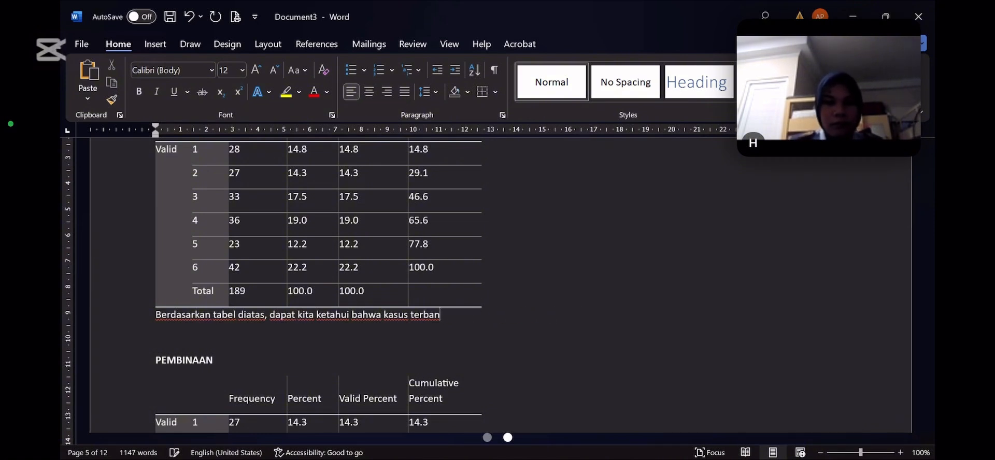
key("BackSpace")
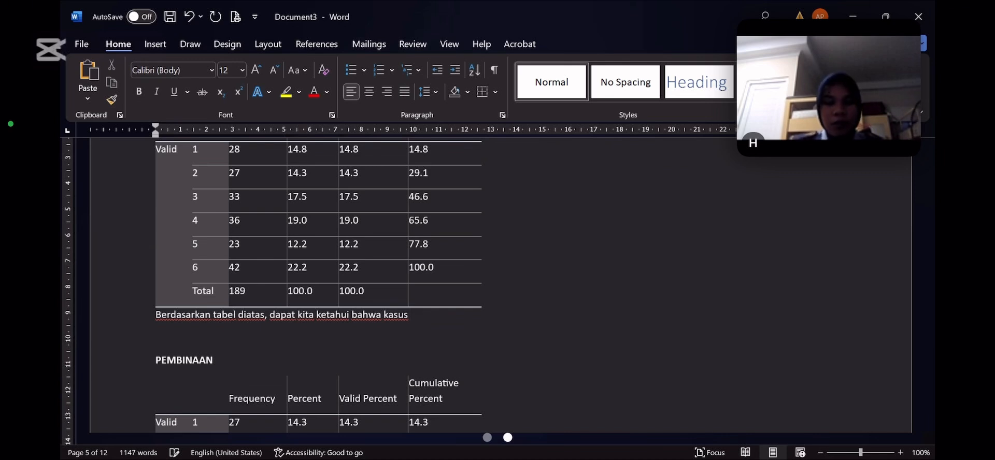
Continue the KASUS interpretation after "kasus" with the words "paling sedikit"
type("paling sed")
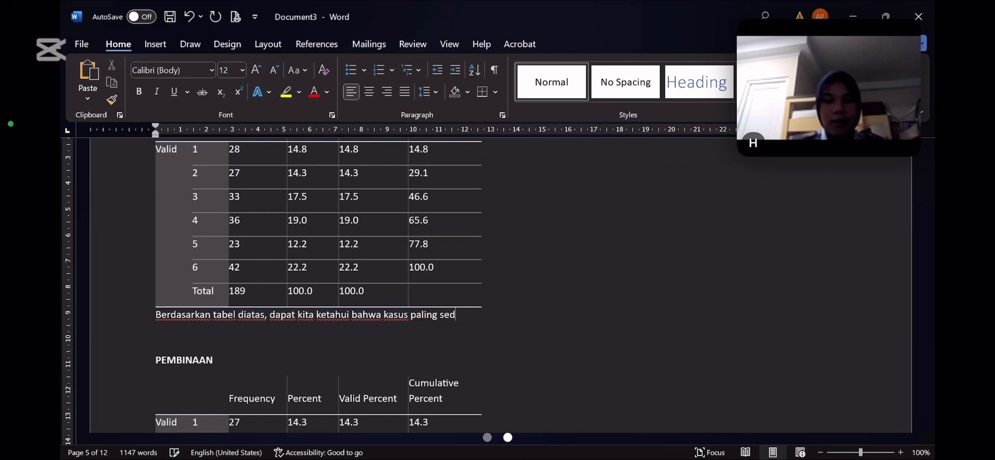
type("ikit yang ki")
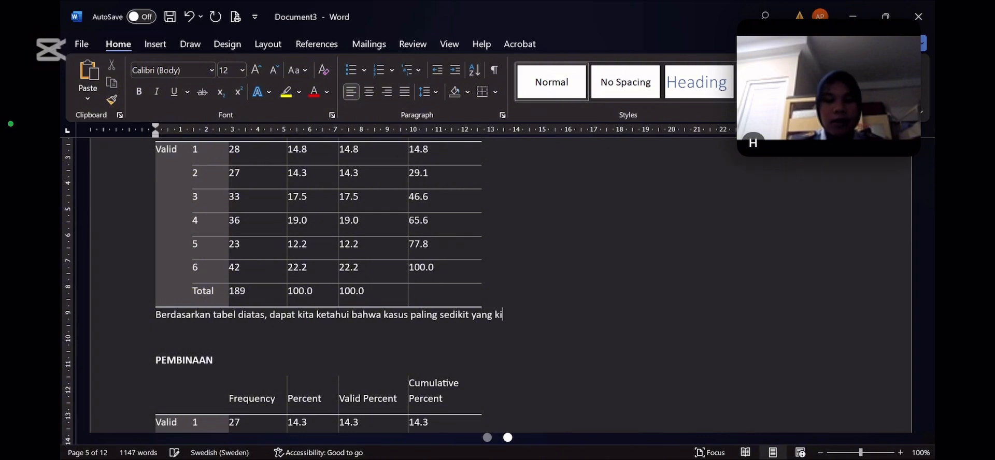
type("ta")
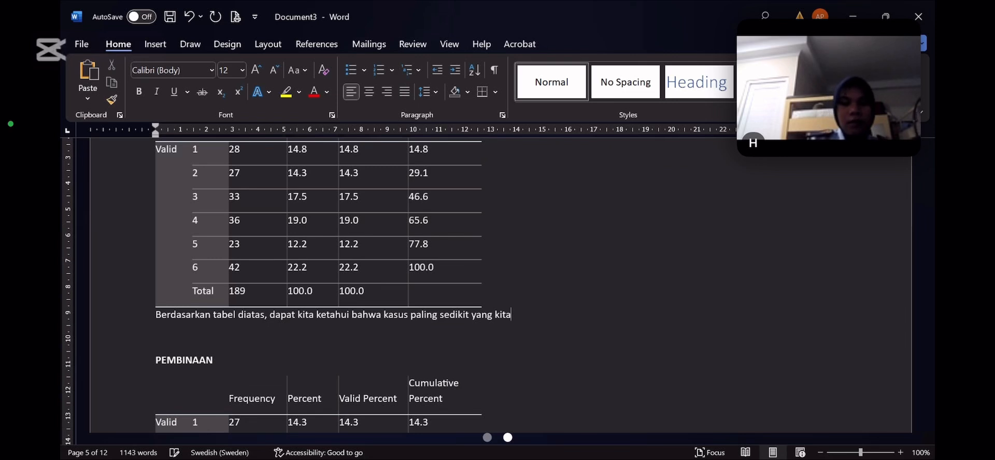
key("BackSpace")
key("BackSpace")
key("BackSpace")
key("BackSpace")
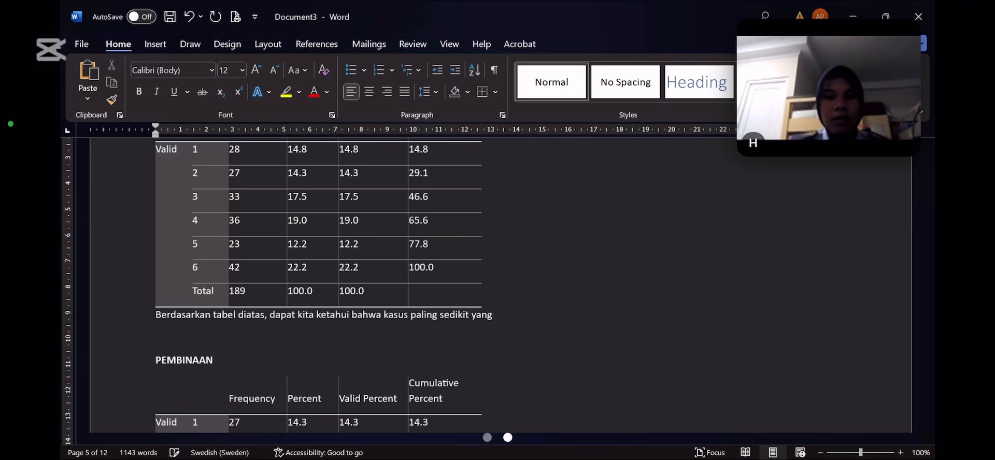
key("BackSpace")
key("BackSpace")
key("BackSpace")
key("BackSpace")
Extend the KASUS interpretation sentence with "di lapas x berjumlah"
type("di ")
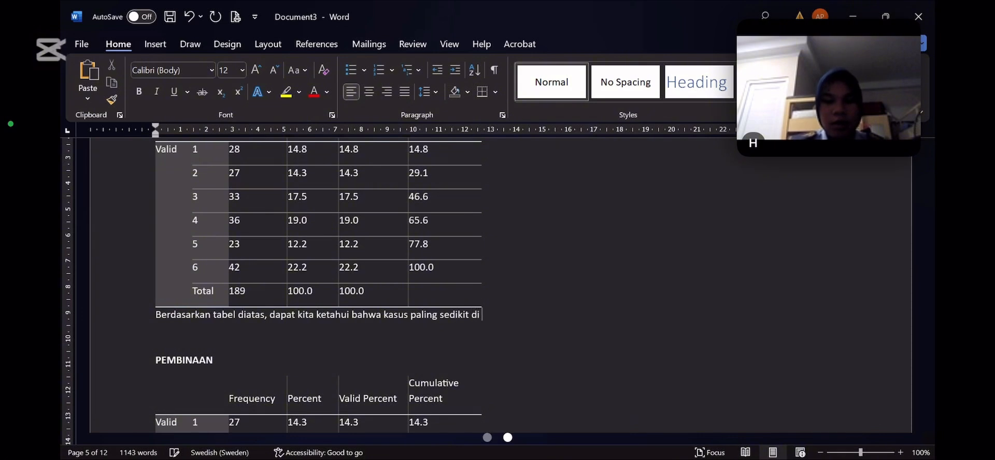
type("lapas x ad")
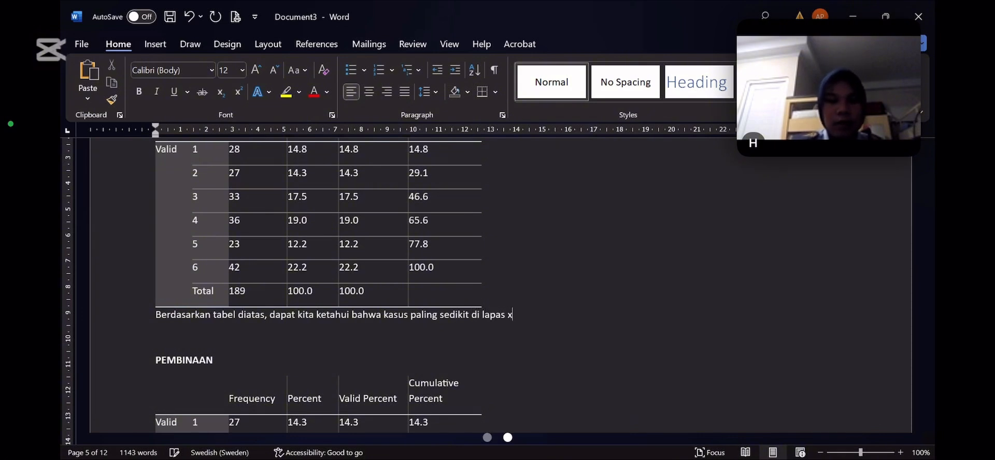
key("BackSpace")
key("BackSpace")
type("berjumlah")
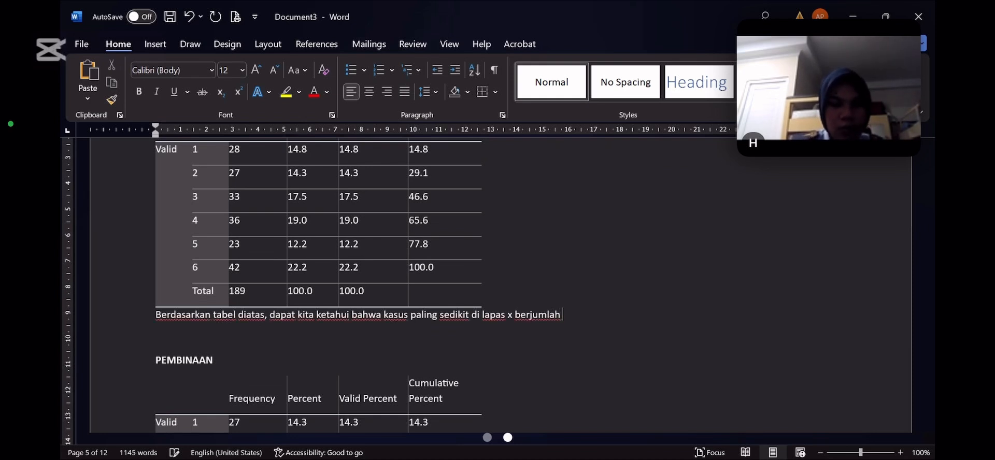
Add the lowest case frequency to the KASUS interpretation as "23 narapidana"
type("2")
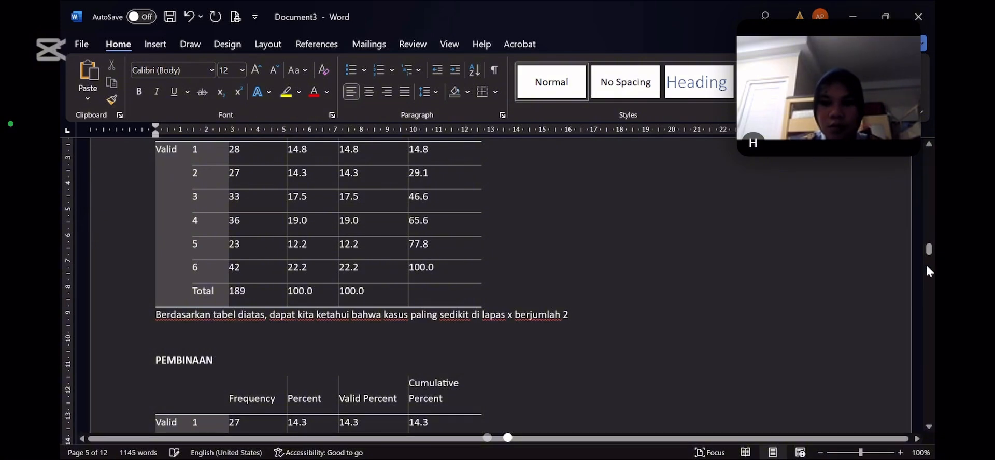
left_click_drag(930, 255, 931, 254)
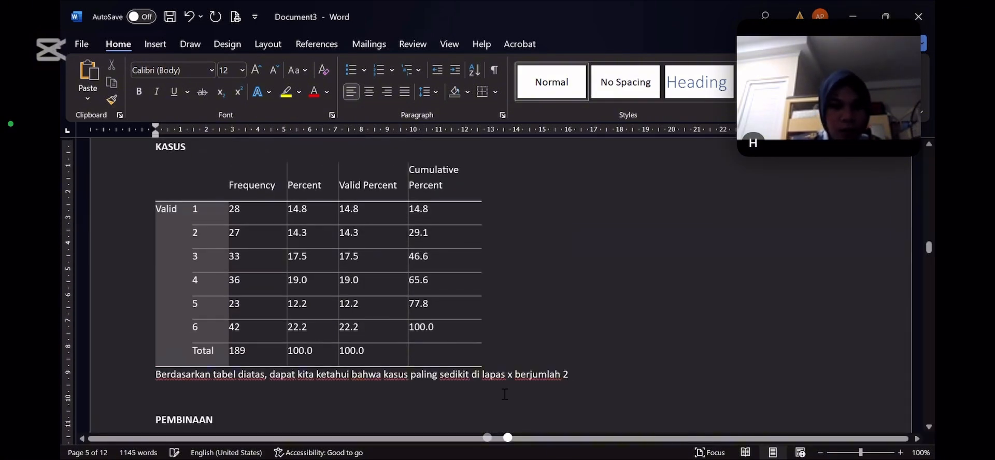
type("3")
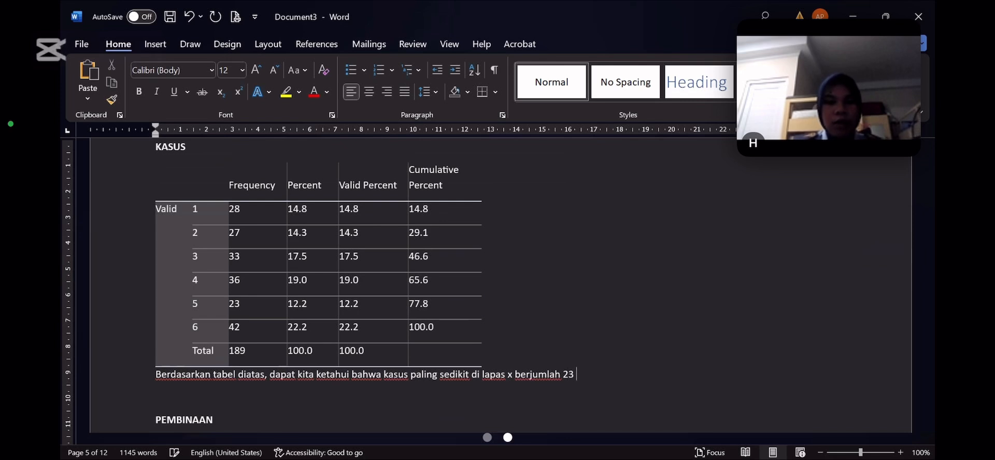
type(" narapida")
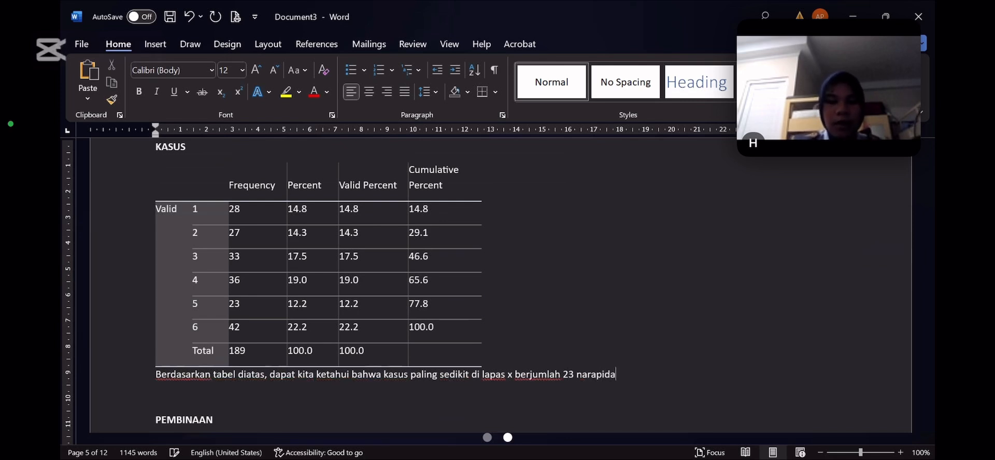
type("na dan")
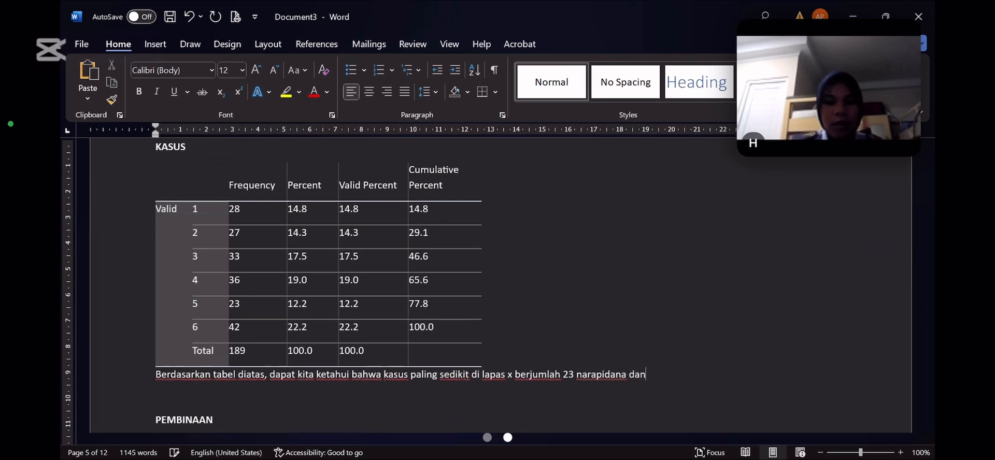
type(" kasunnya")
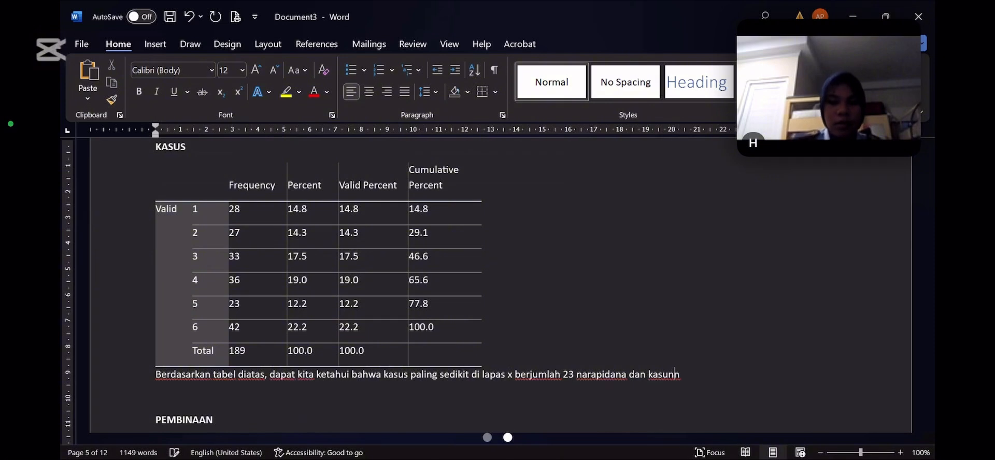
Continue the KASUS interpretation after "23 narapidana" with the words "dan kasunya adalah", and leave the report window
key("BackSpace")
key("BackSpace")
key("BackSpace")
key("BackSpace")
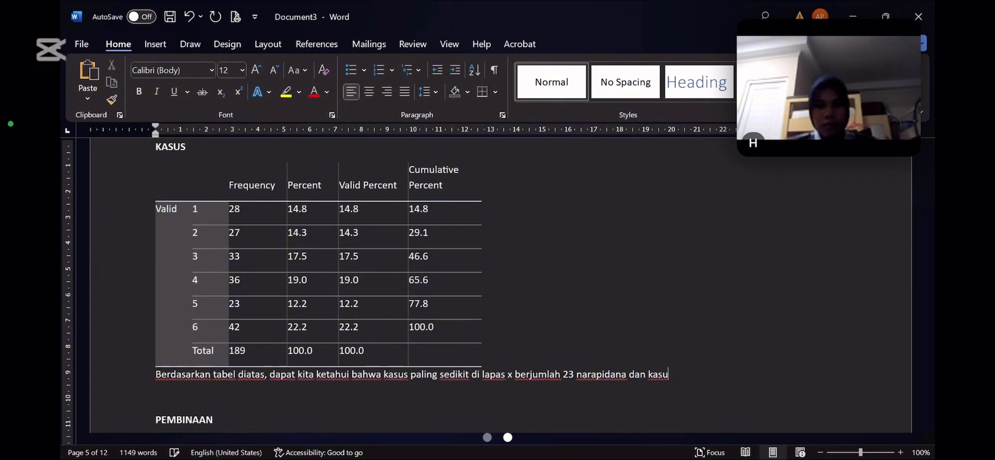
type("nya adala")
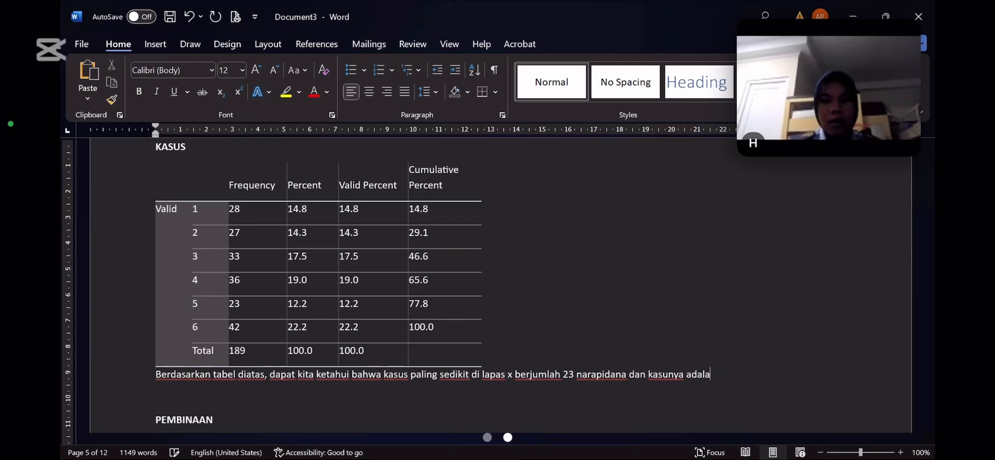
type("jhh")
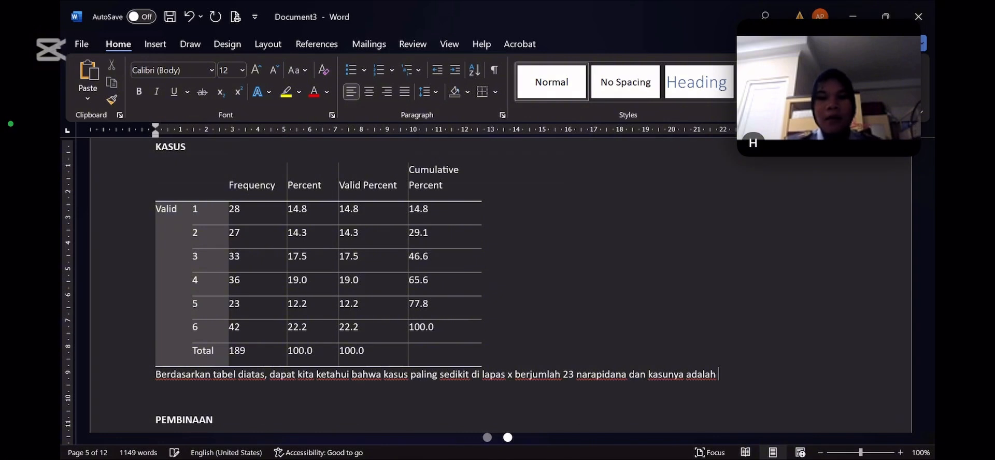
key("alt+Tab")
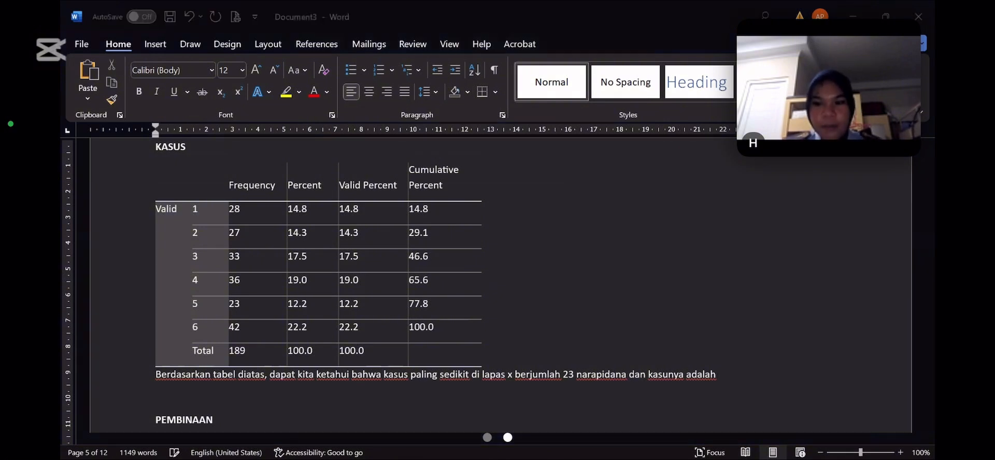
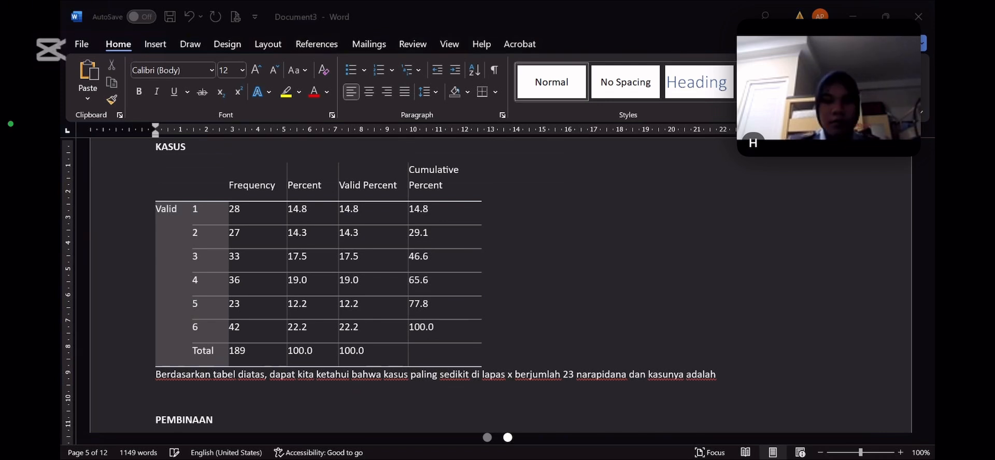
Finish the KASUS interpretation sentence with the words "perlindungan anak."
type("perlindun")
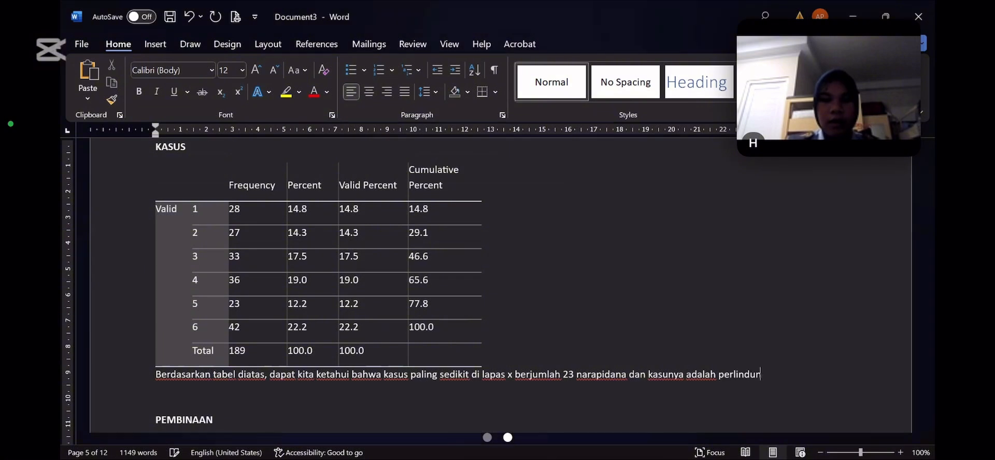
type("gan anak")
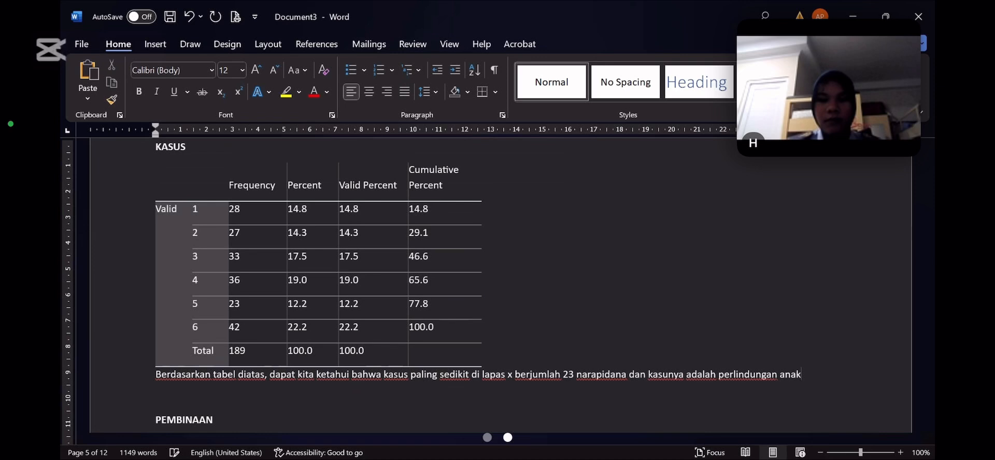
type(".")
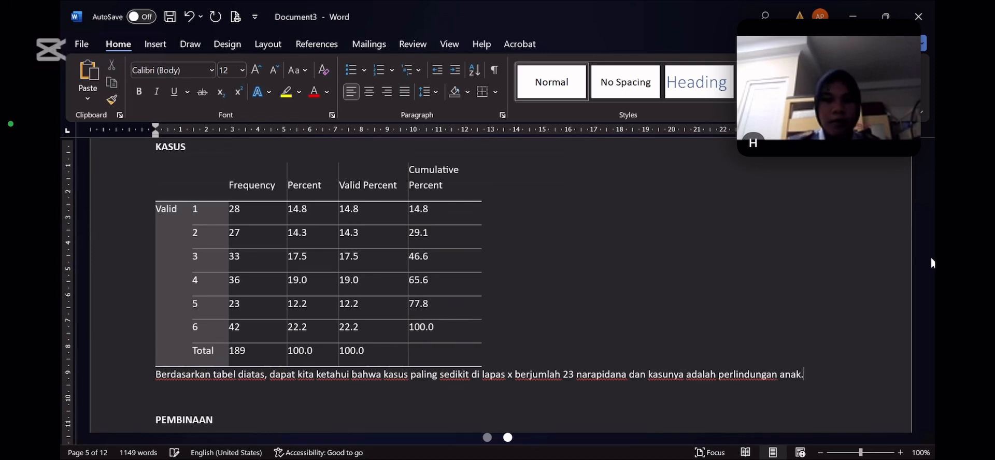
Start the interpretation under the PEMBINAAN frequency table with "Berdasarkan tabel diatas dapat kita ketahui bahwa"
scroll(931, 263, "down", 5)
scroll(931, 264, "down", 1)
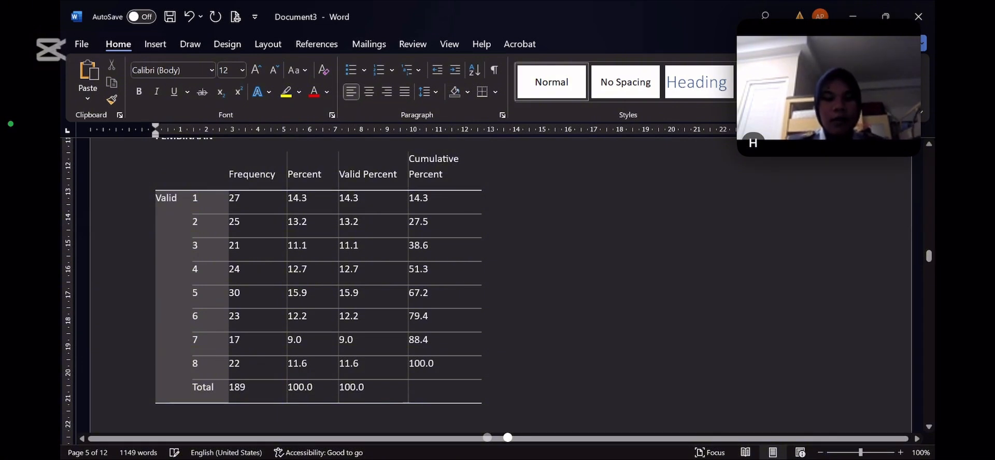
type("berdasr")
key("BackSpace")
type("arkan tabel")
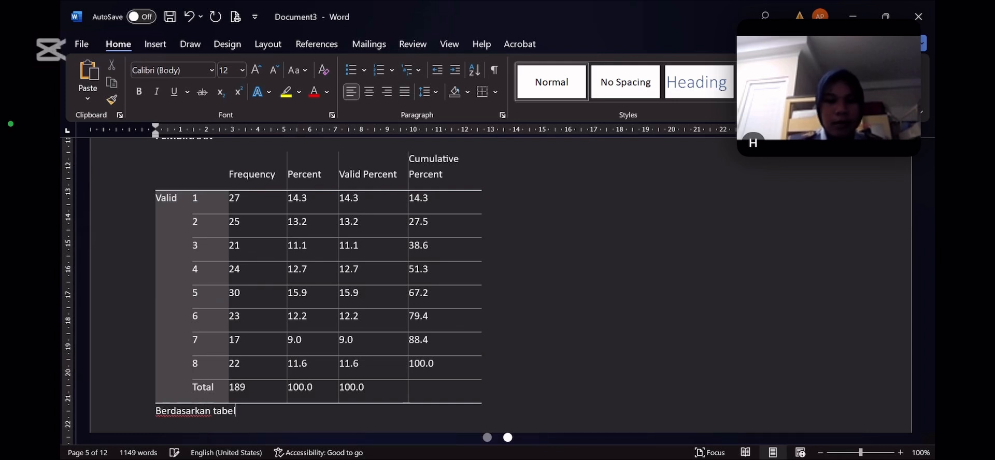
type(" diatas dapat kita k")
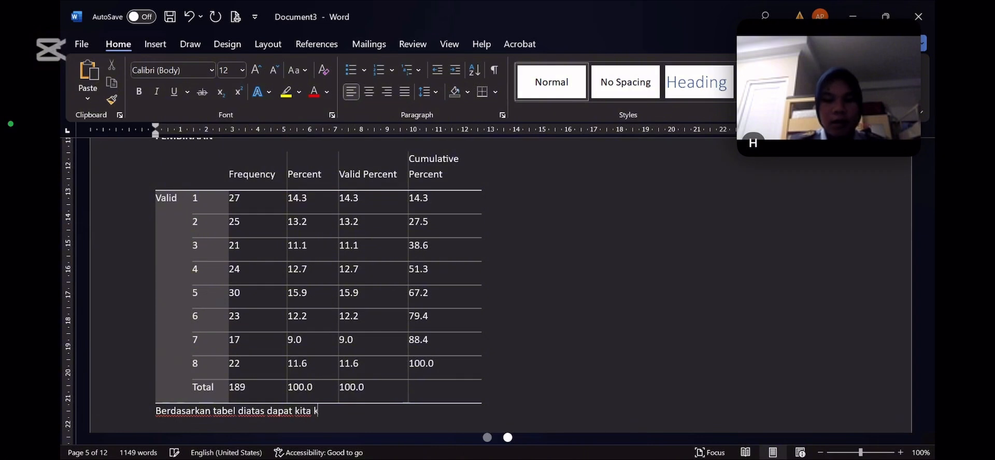
type("etahui bahw")
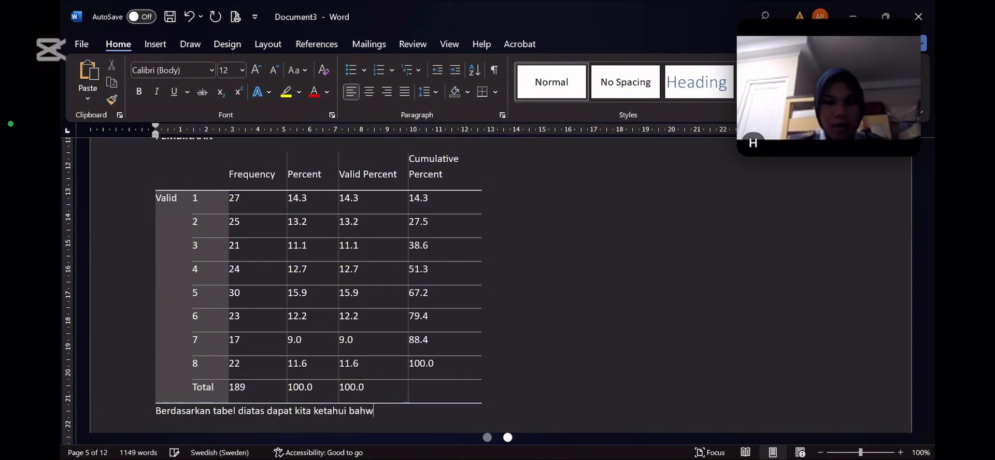
type("a")
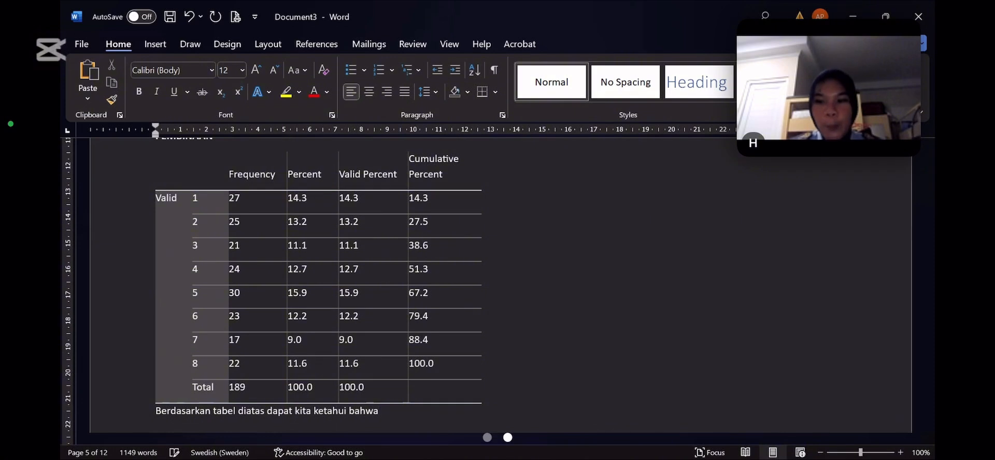
Continue the PEMBINAAN interpretation after "bahwa" with the words "pembinaan narapidan peternakan"
key("alt+Tab")
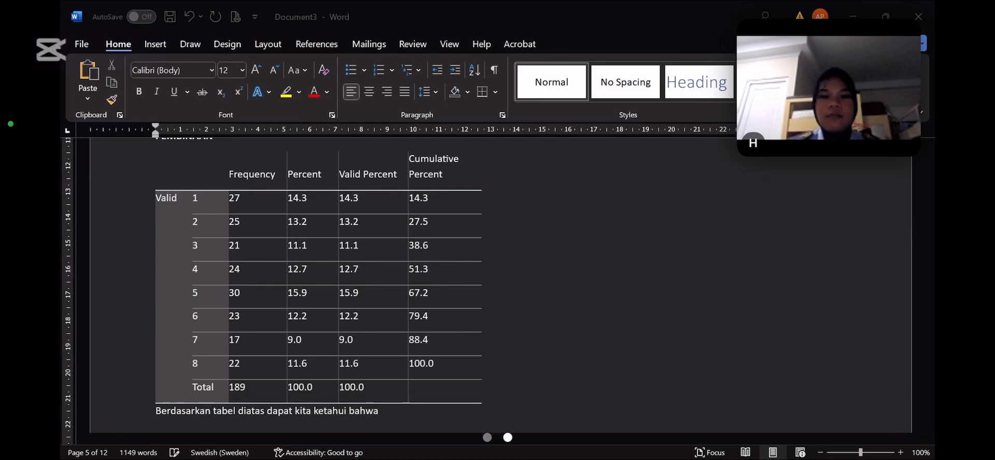
key("alt+Tab")
type("p")
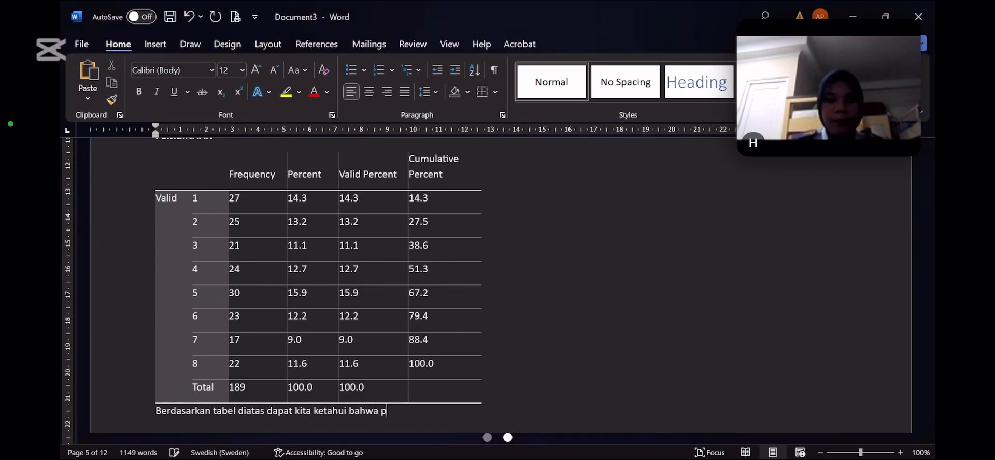
type("embinaan d")
key("BackSpace")
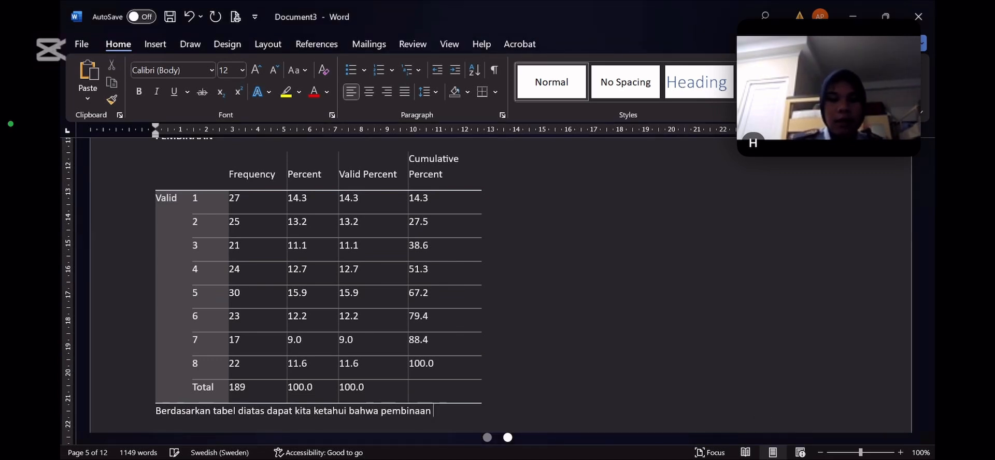
type("narapidan")
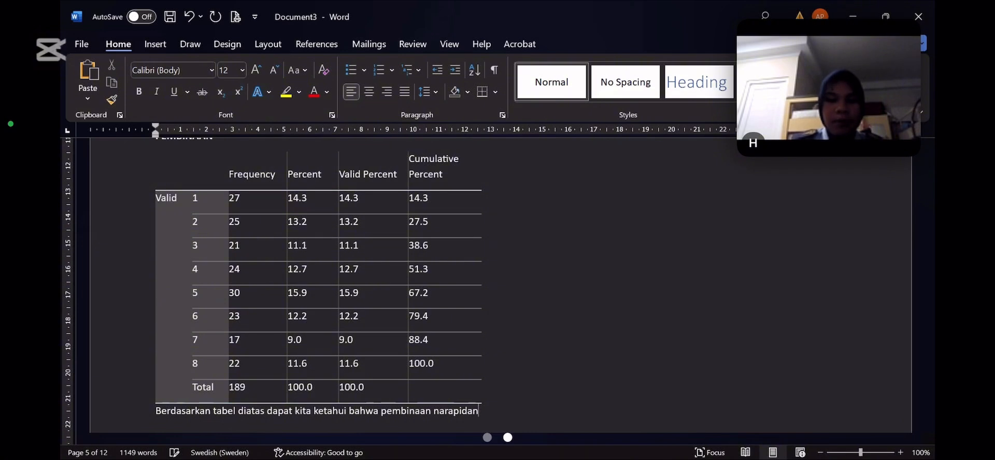
type(" peternaka")
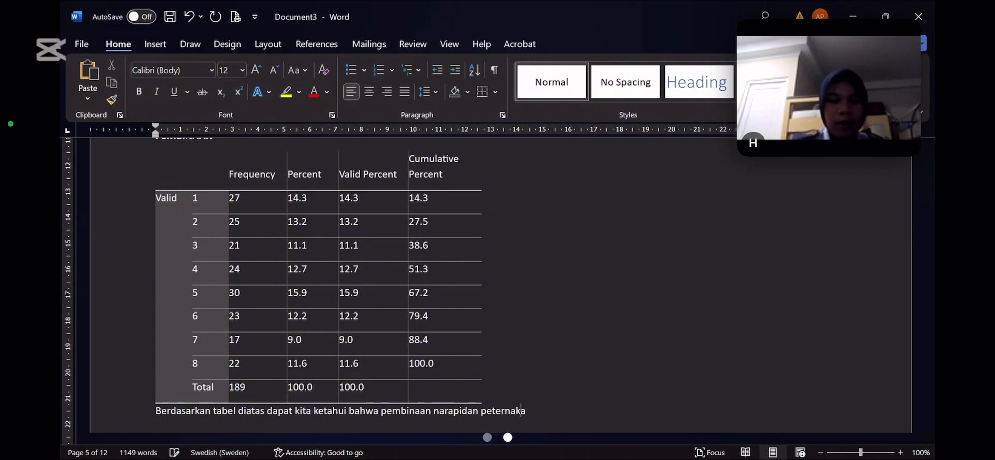
type("n ")
type("mem")
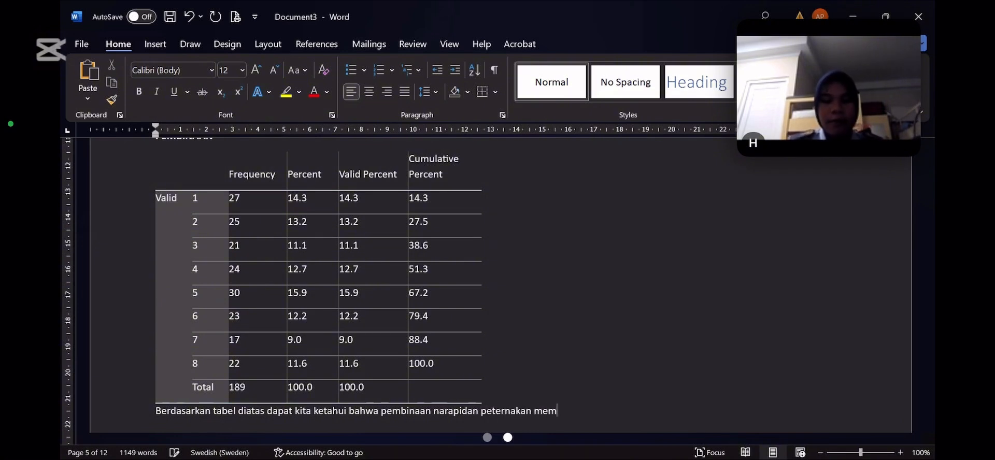
type("iliki f")
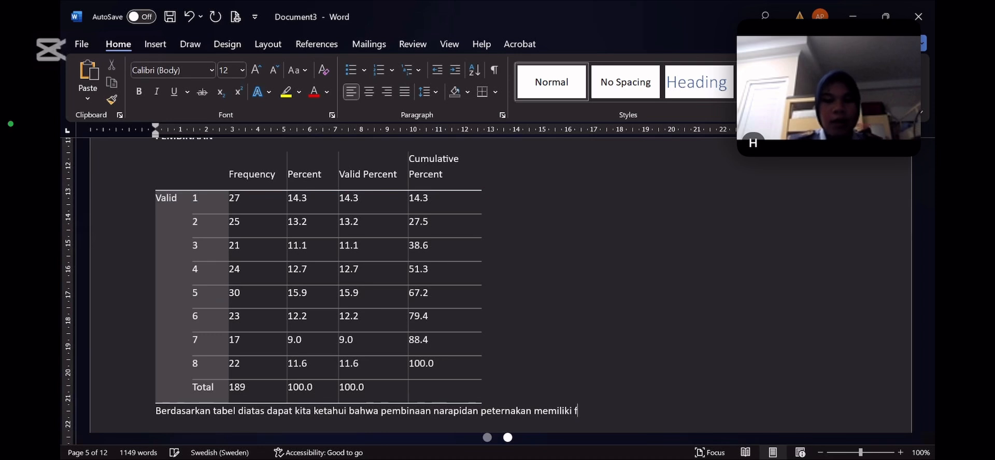
type("rekuensi")
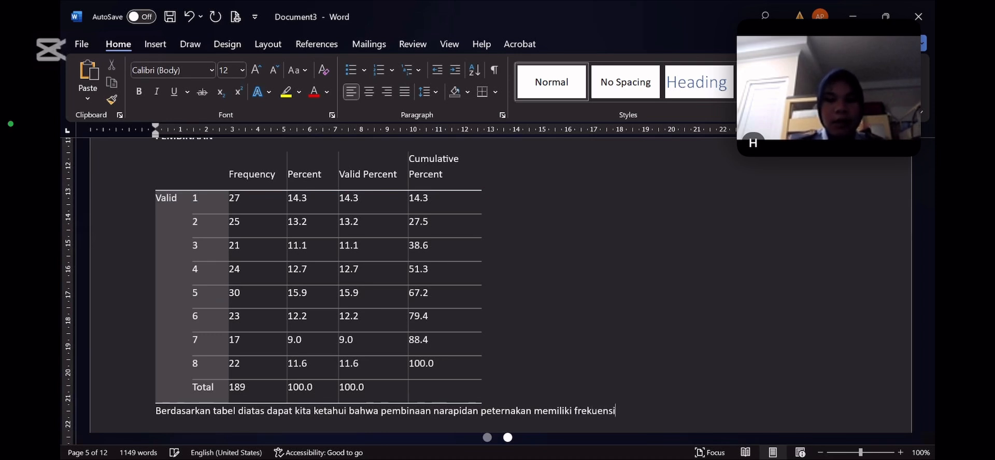
type(" terb")
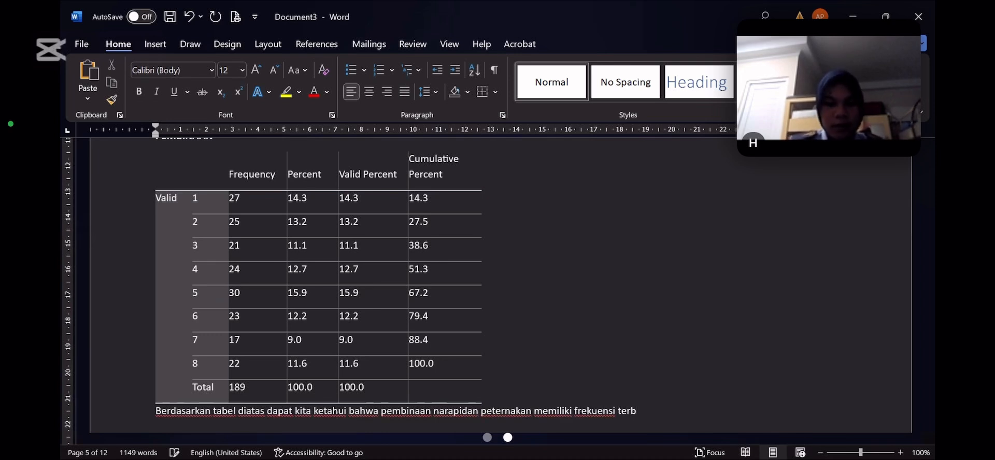
type("esar dar")
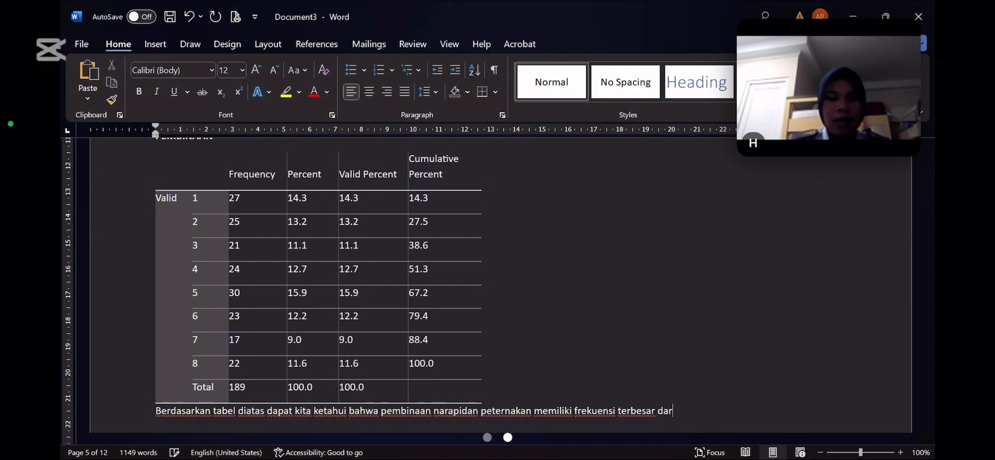
type("ipad")
type("a pembinaa")
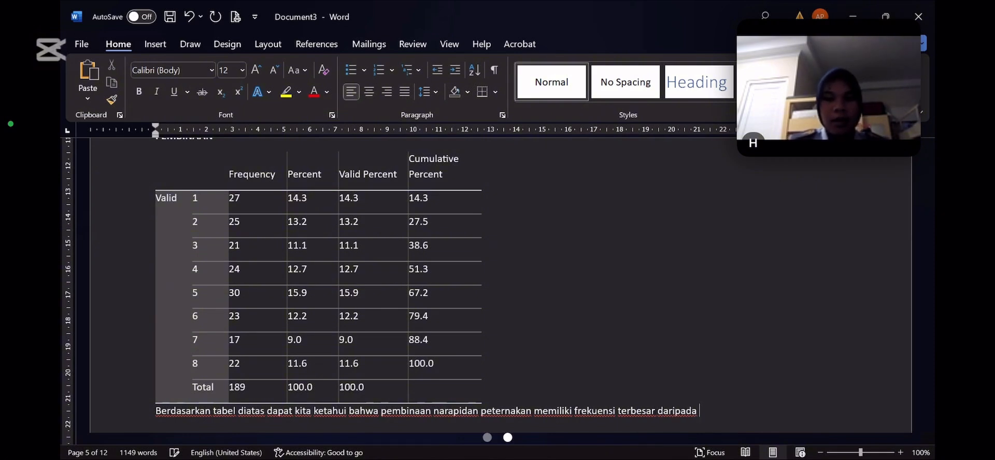
type("n ")
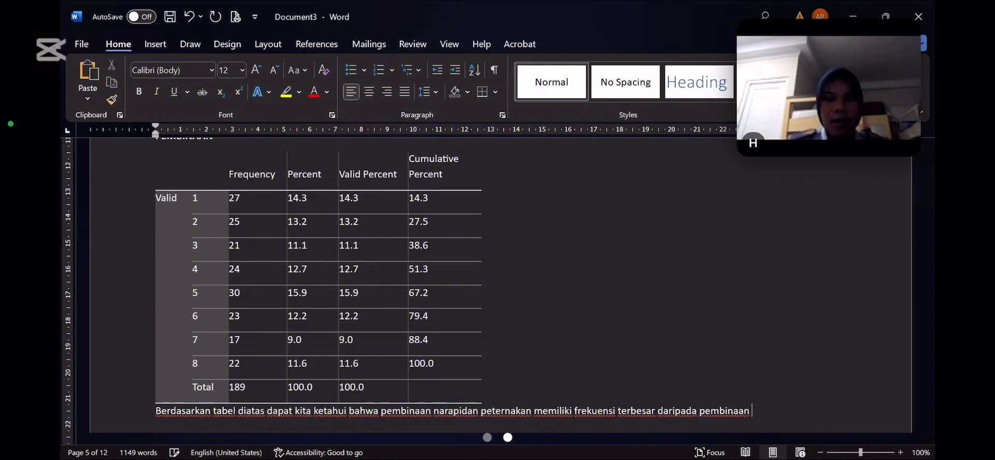
type("lainnya, m")
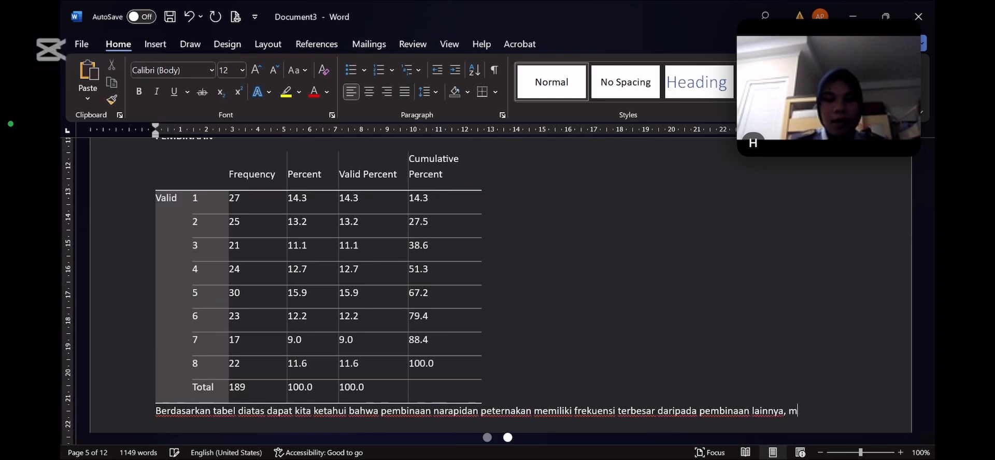
type("aka dari i")
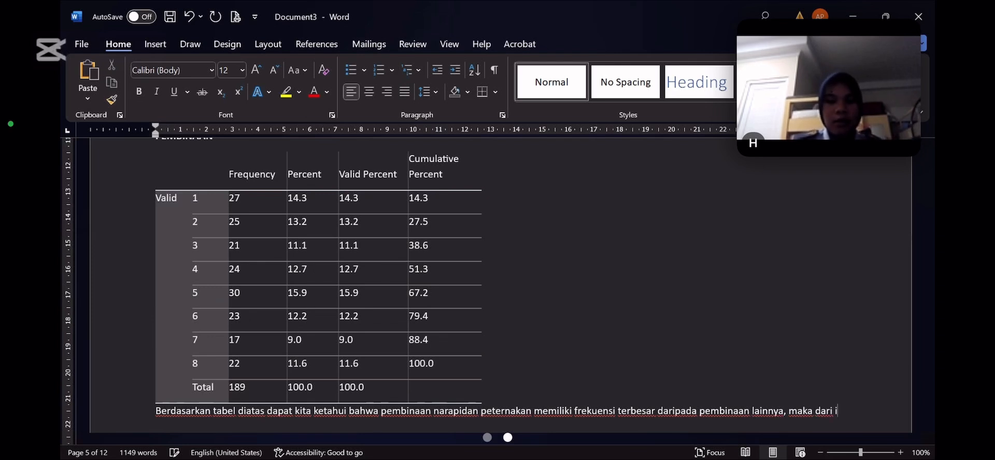
type("tu")
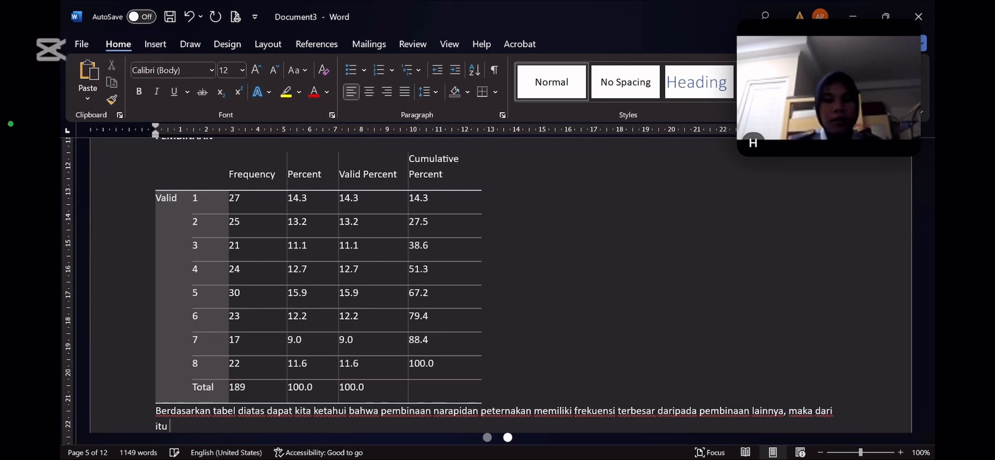
type(" dapat kita ")
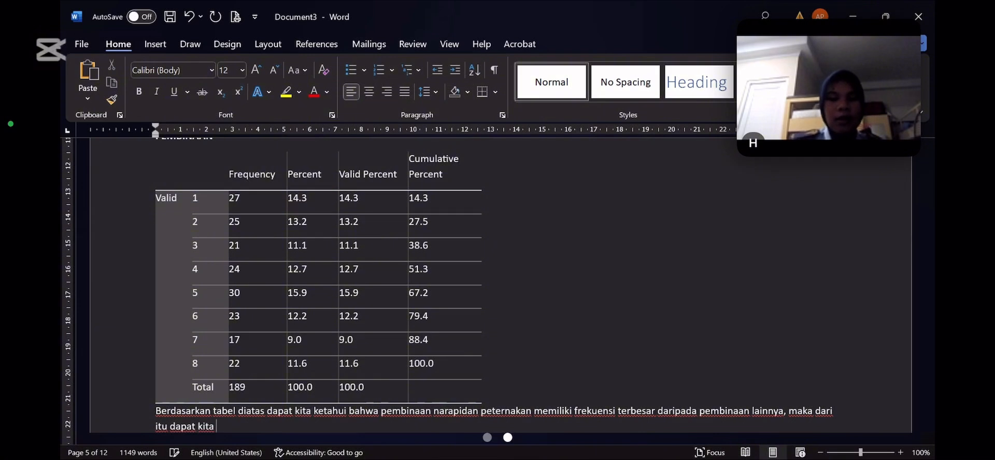
type("ketahui b")
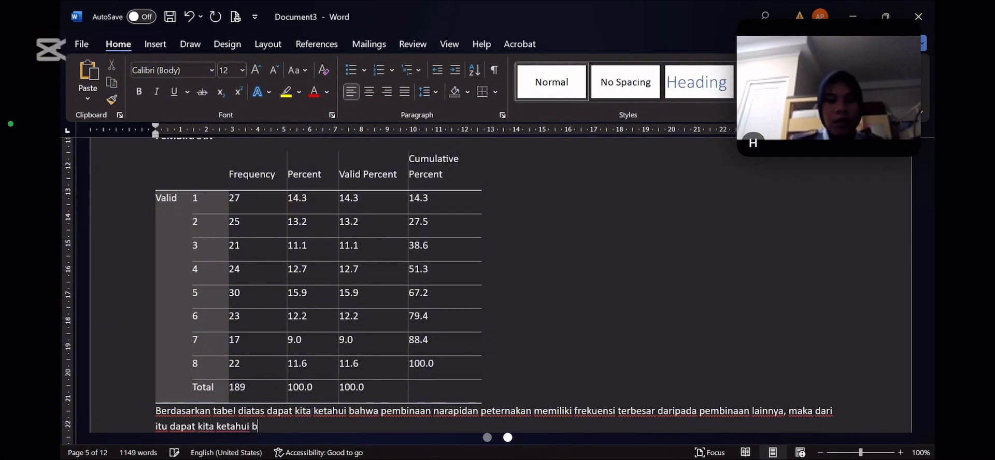
type("ahwa dar")
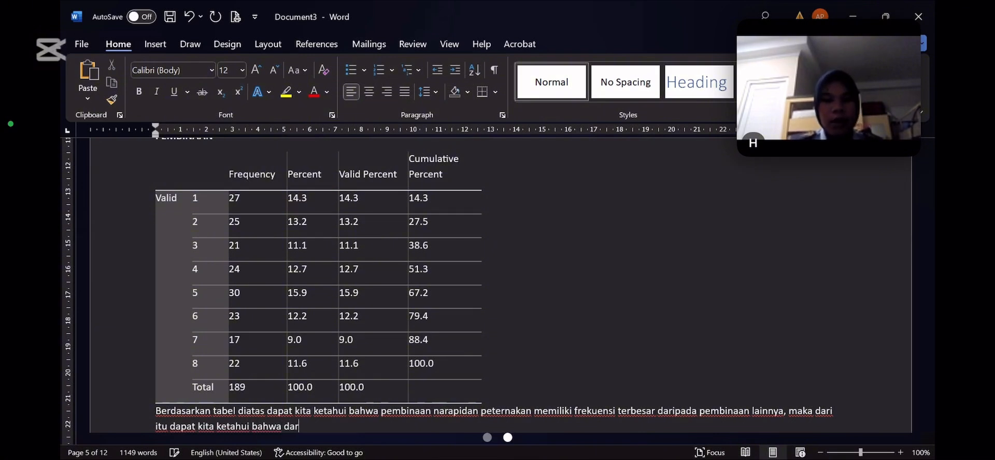
type("i data y")
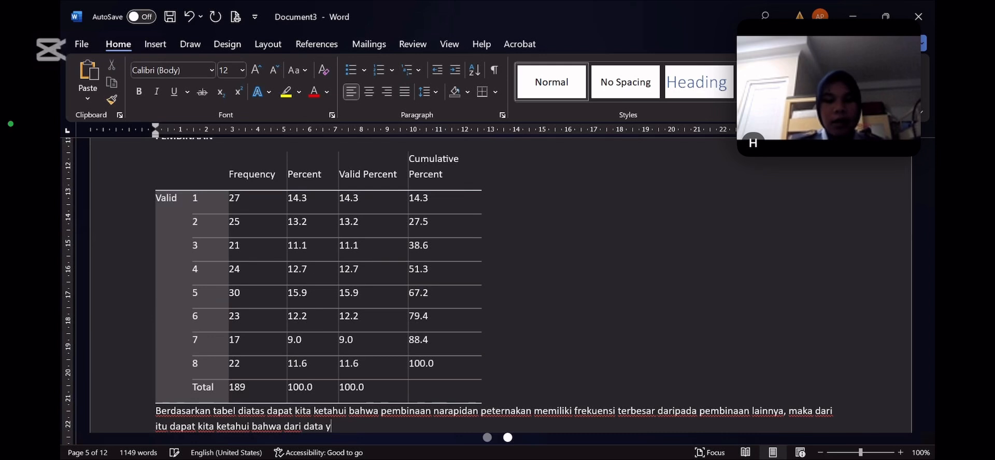
type("ang kity")
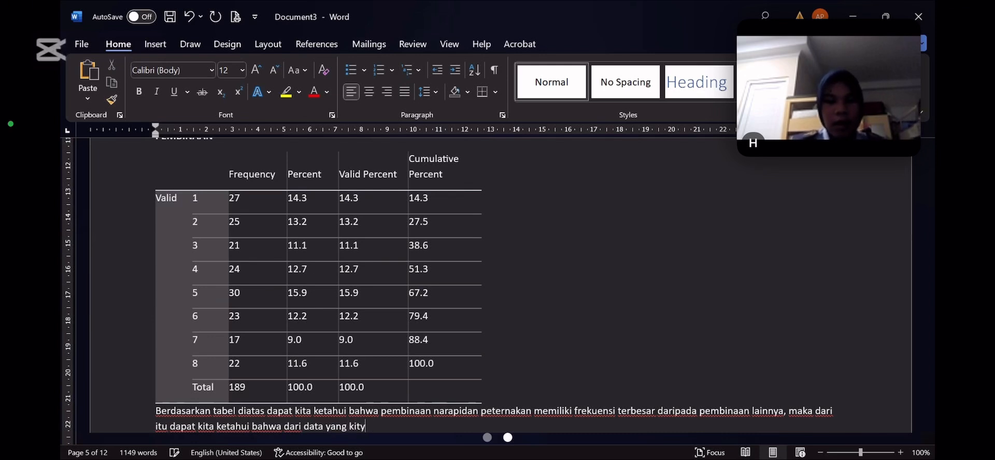
Continue the PEMBINAAN interpretation after "maka" with "dari itu dapat kita ketahui bahwa dari data yang kita ambil"
key("BackSpace")
type("a ambil ")
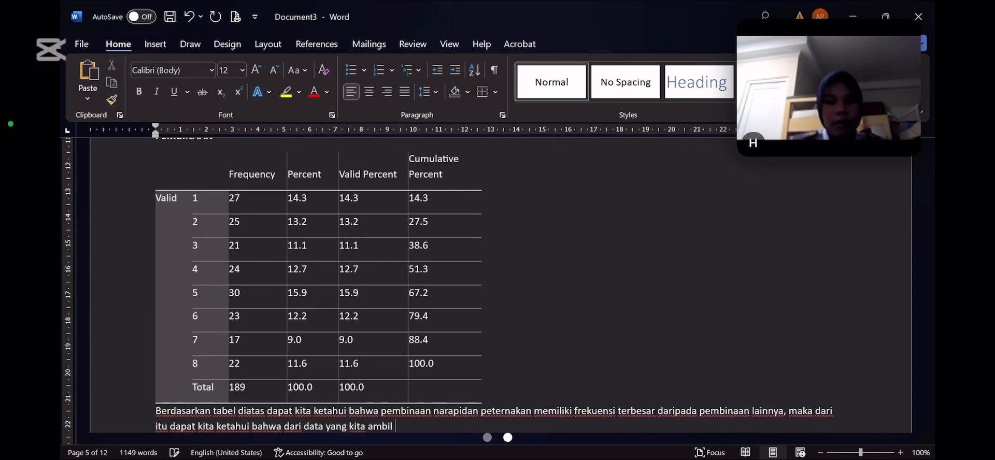
type("bah")
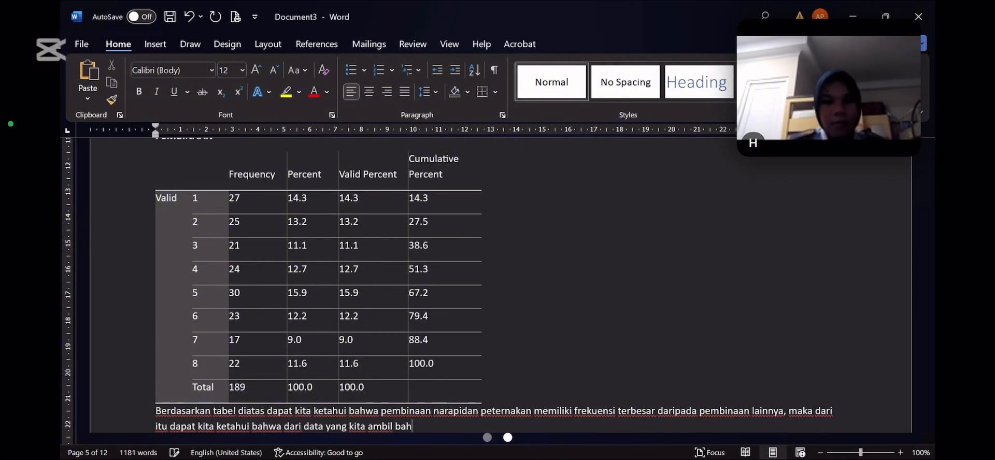
Add the conclusion "bahwa peternakan adalah pembinaan terbanyak" to the PEMBINAAN interpretation
type("wa pe")
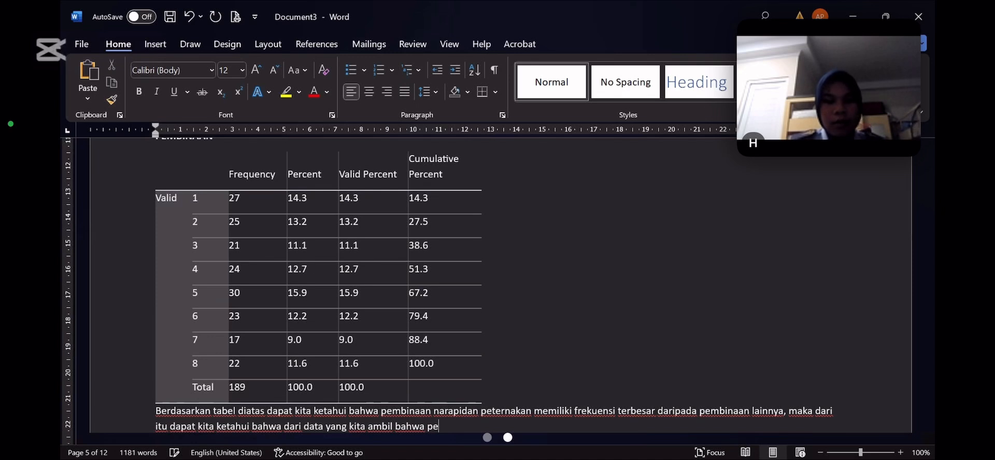
type("ternakan ad")
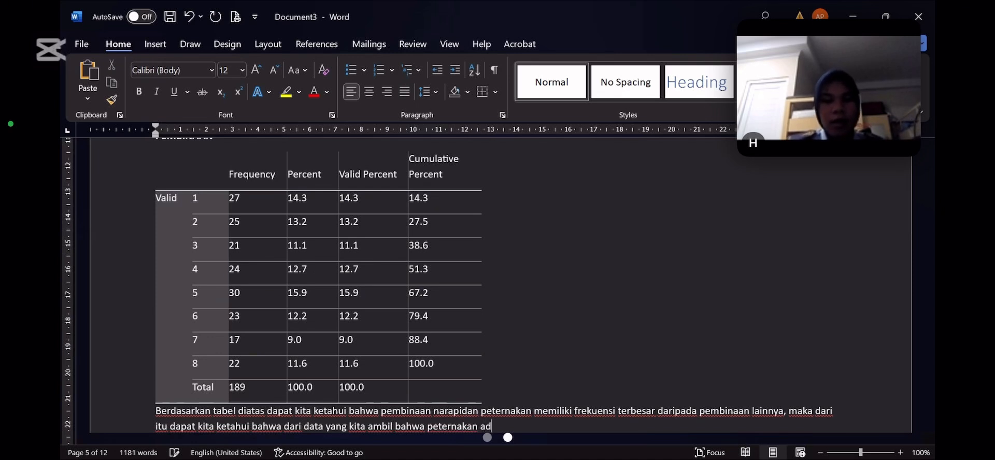
type("alah pemb")
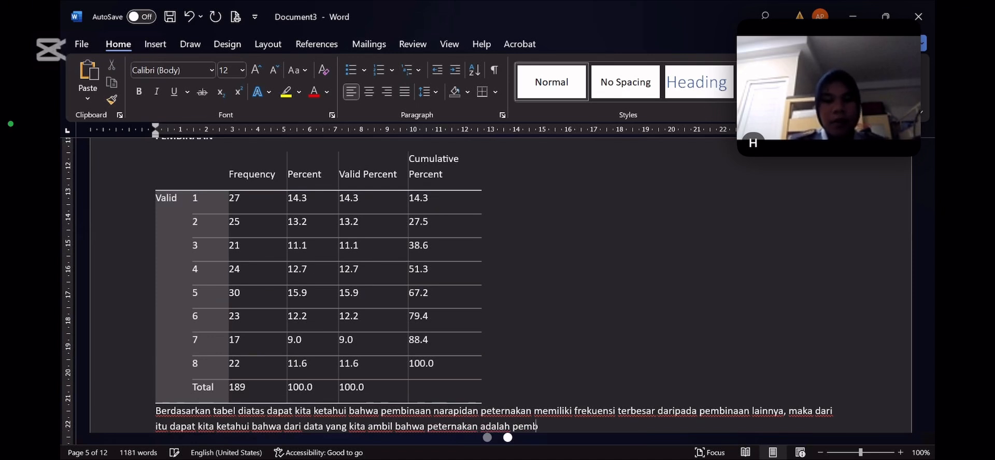
type("inaan terbanyak")
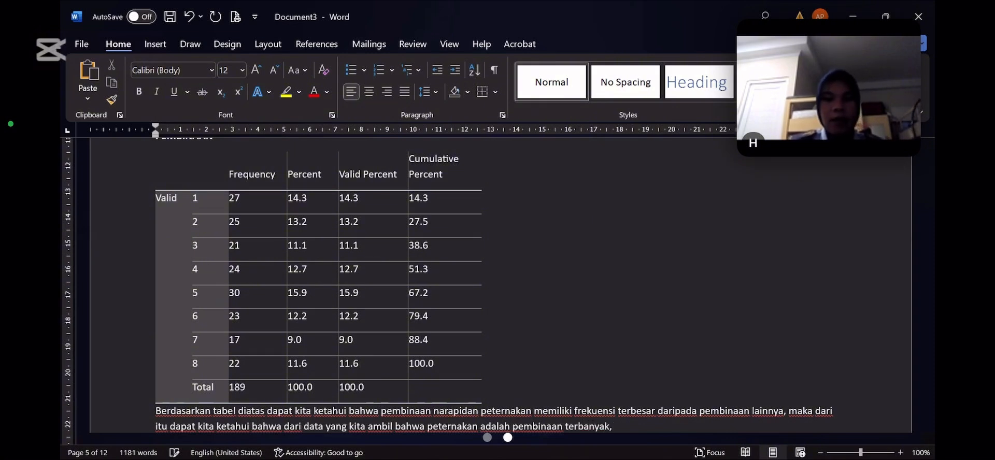
type(", dan")
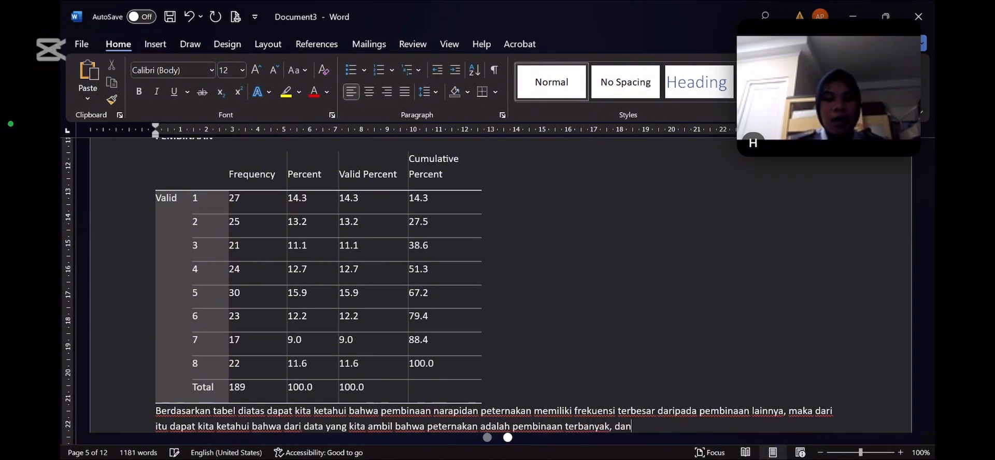
type(" yang p")
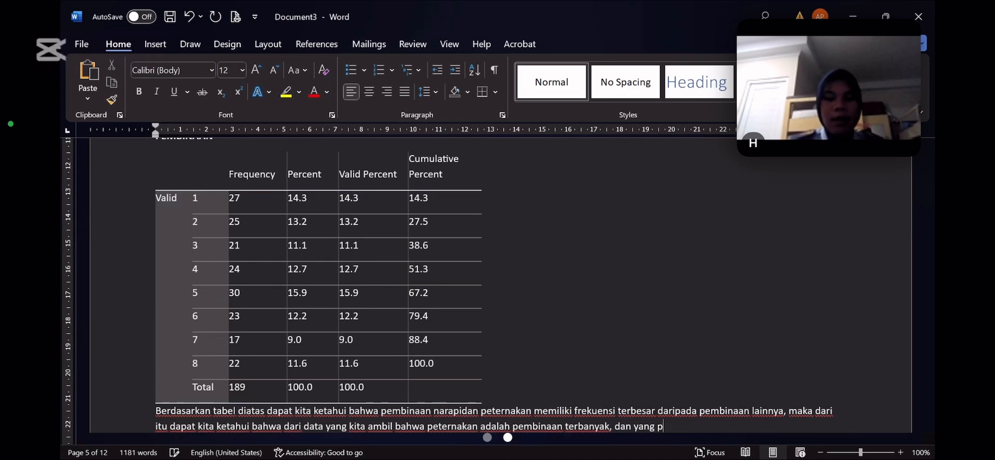
type("aling sedik")
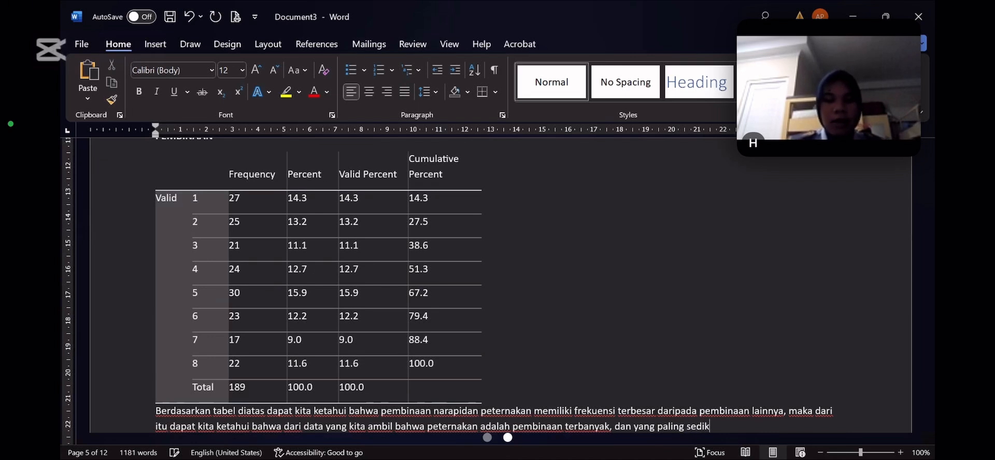
type("it adalah pe")
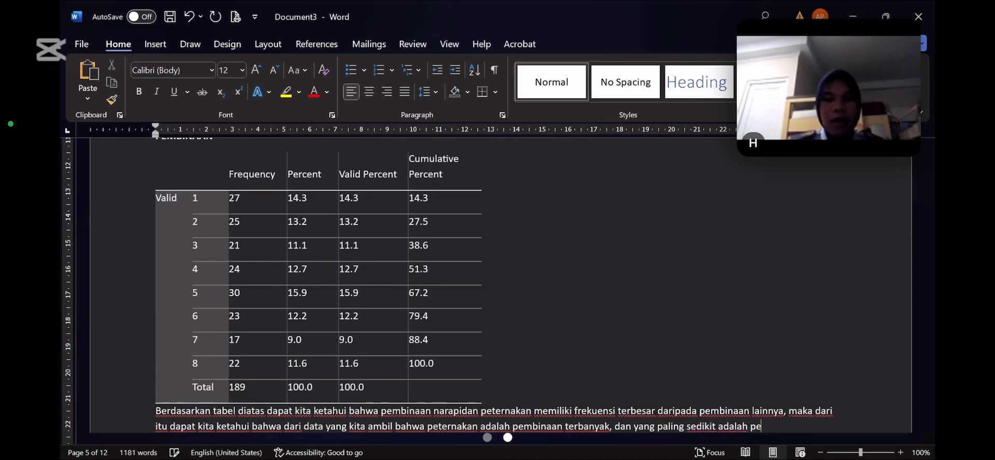
type("mbinaan")
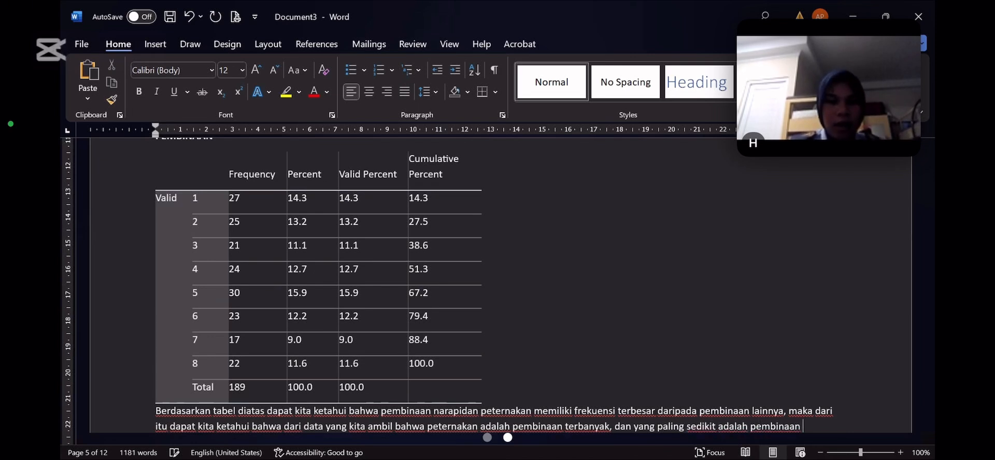